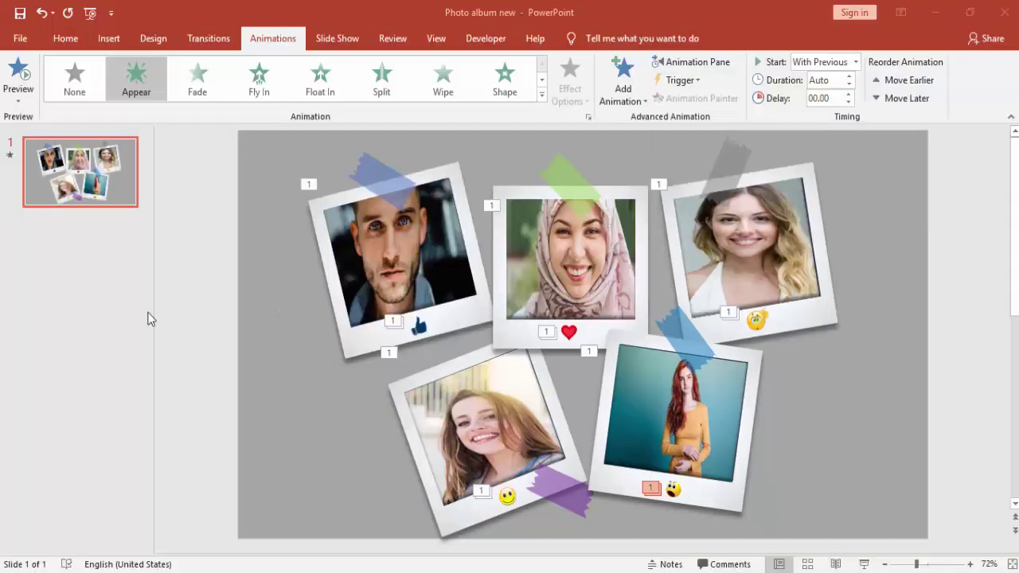
# On the finished five-photo slide, bring up the thumbnail pane's context menu for adding a slide.
pyautogui.rightClick(88, 248)
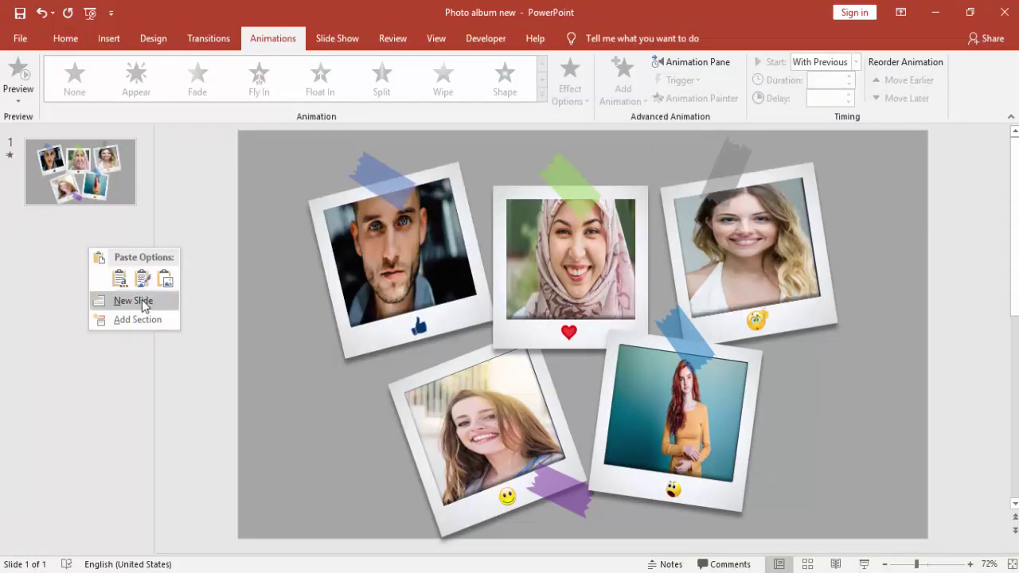
# Add a new slide after the first and delete its title and content placeholders.
pyautogui.click(119, 298)
pyautogui.click(587, 156)
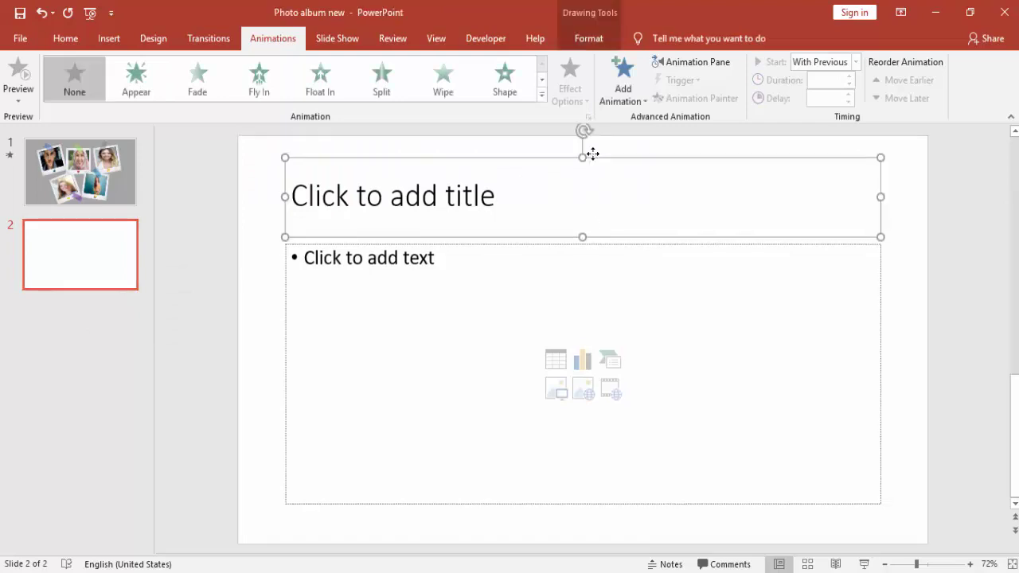
pyautogui.press('Delete')
pyautogui.click(583, 242)
pyautogui.press('Delete')
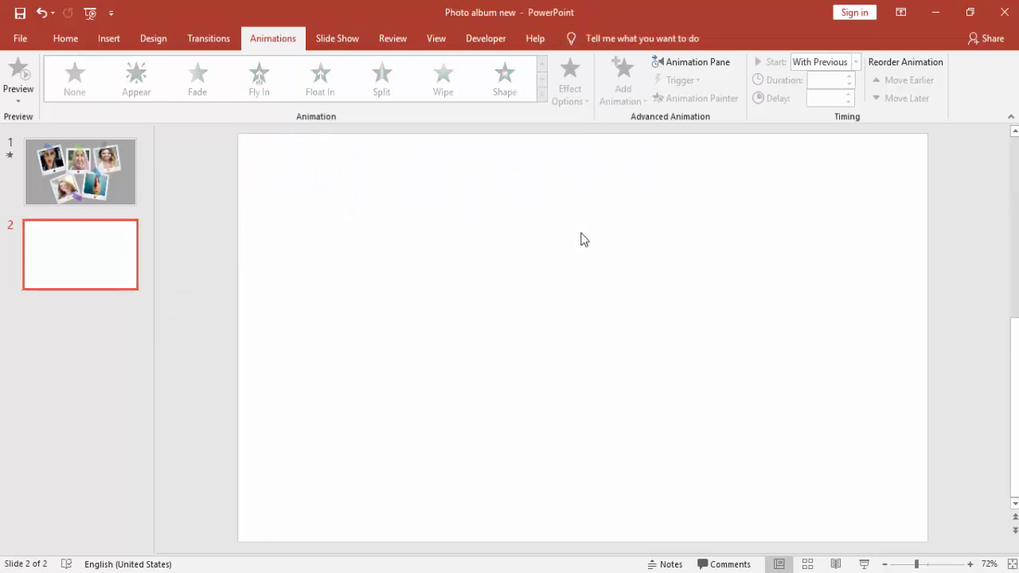
# Give the blank slide a solid grey background fill.
pyautogui.rightClick(581, 237)
pyautogui.click(642, 363)
pyautogui.click(989, 336)
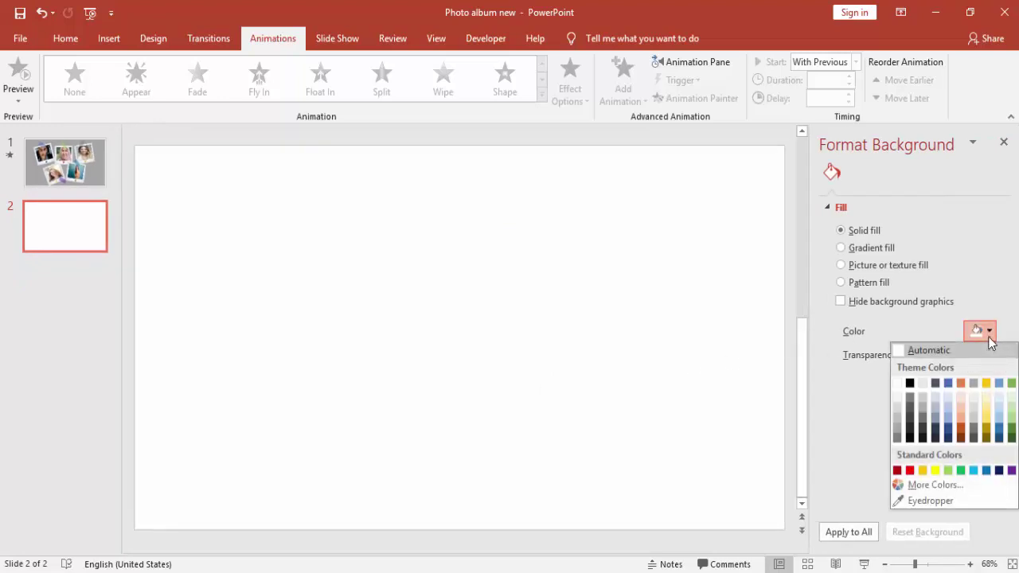
pyautogui.click(897, 427)
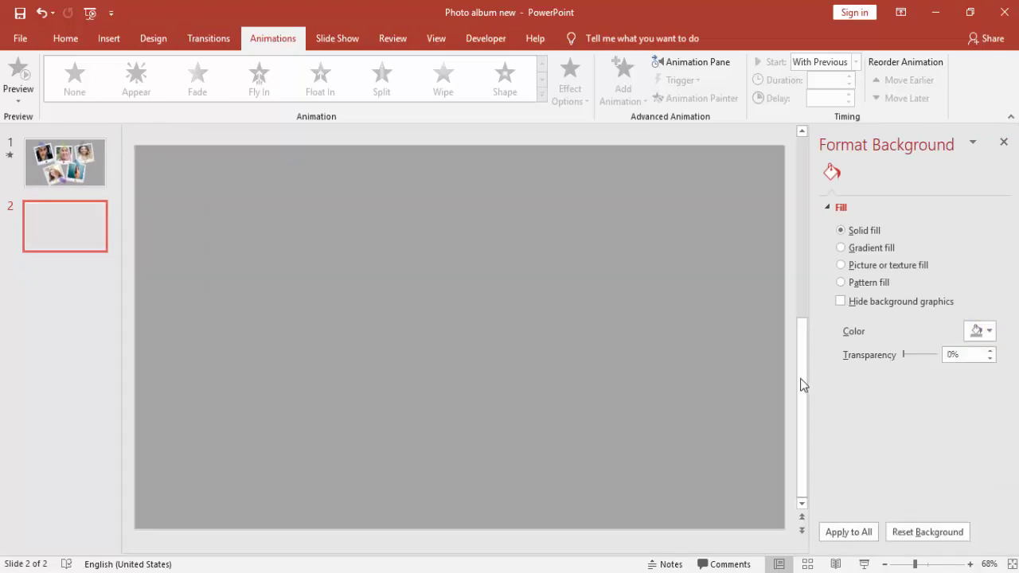
pyautogui.click(110, 38)
pyautogui.click(254, 88)
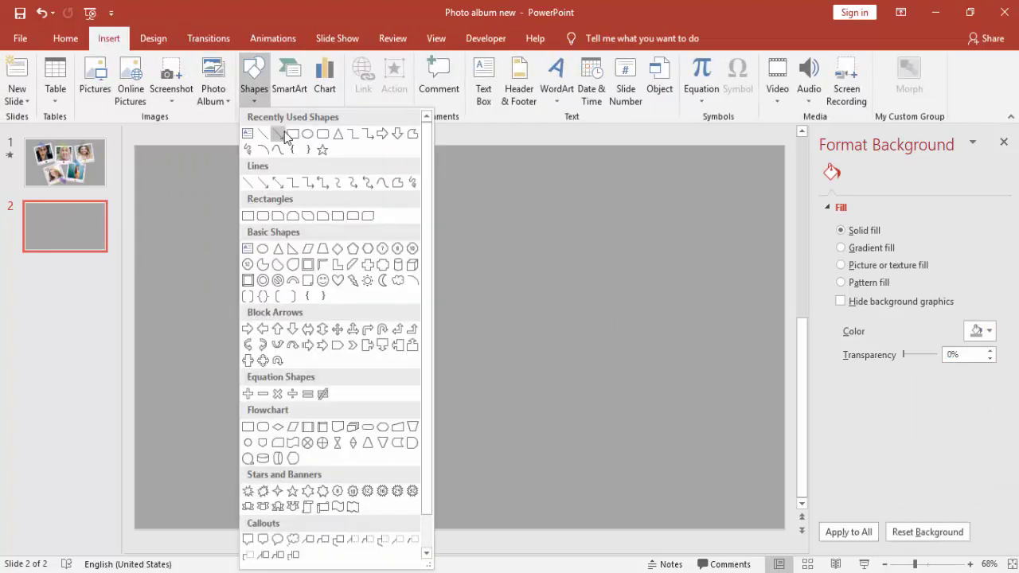
# Draw a 3 x 3 inch square near the upper left, with no outline.
pyautogui.click(284, 135)
pyautogui.click(274, 218)
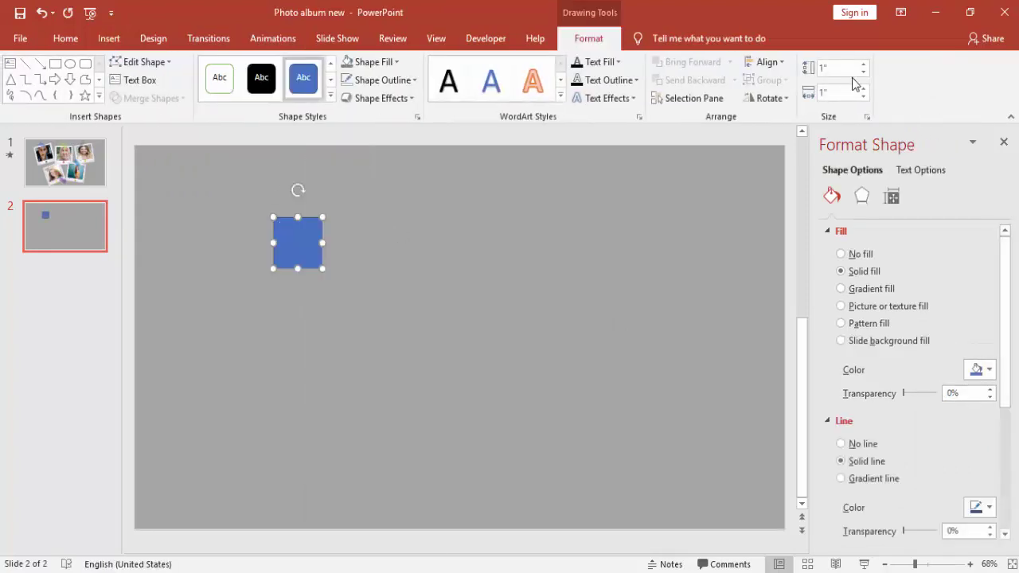
pyautogui.click(840, 68)
pyautogui.write('3')
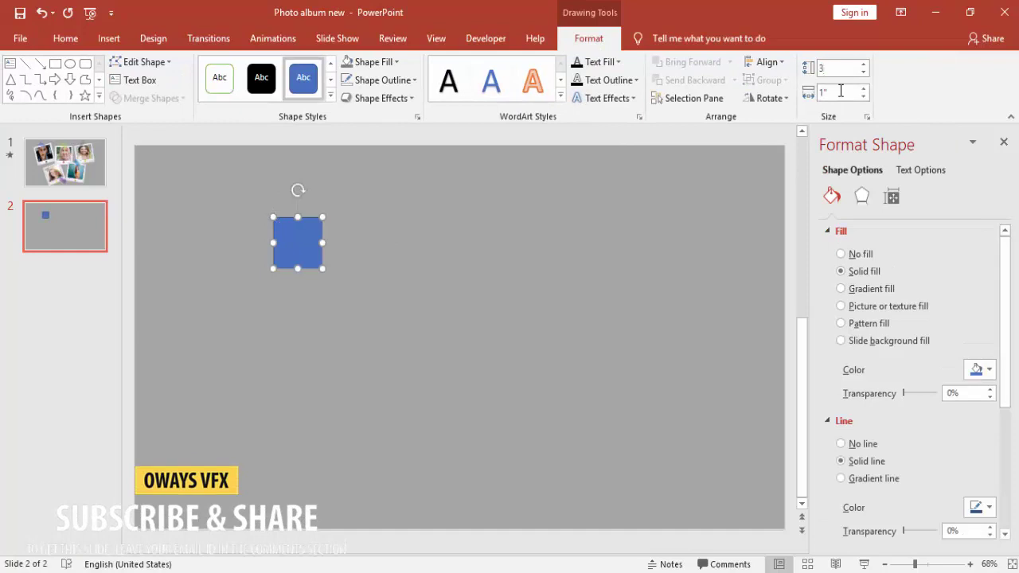
pyautogui.click(831, 95)
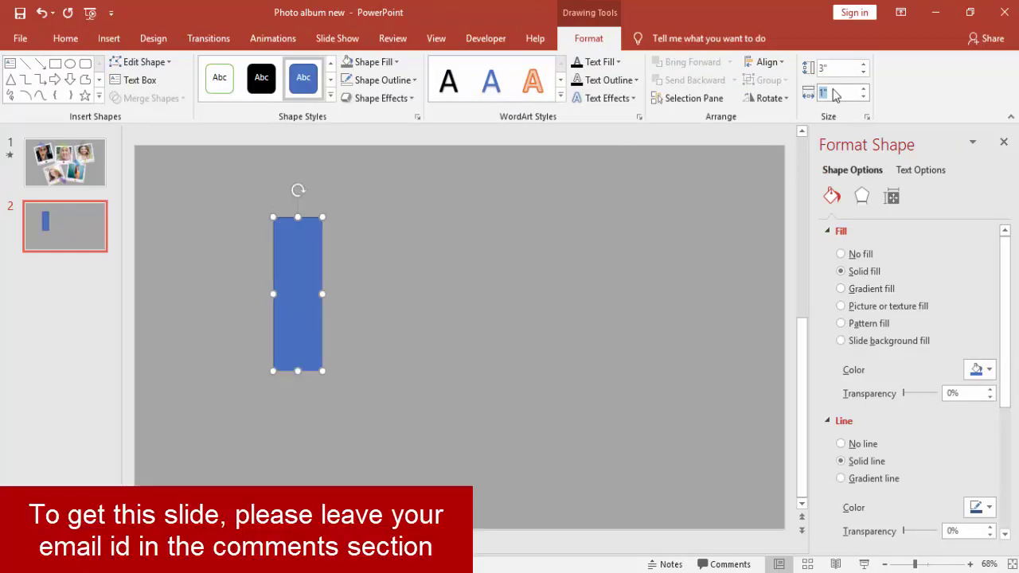
pyautogui.write('3')
pyautogui.press('Tab')
pyautogui.moveTo(412, 278); pyautogui.dragTo(369, 257)
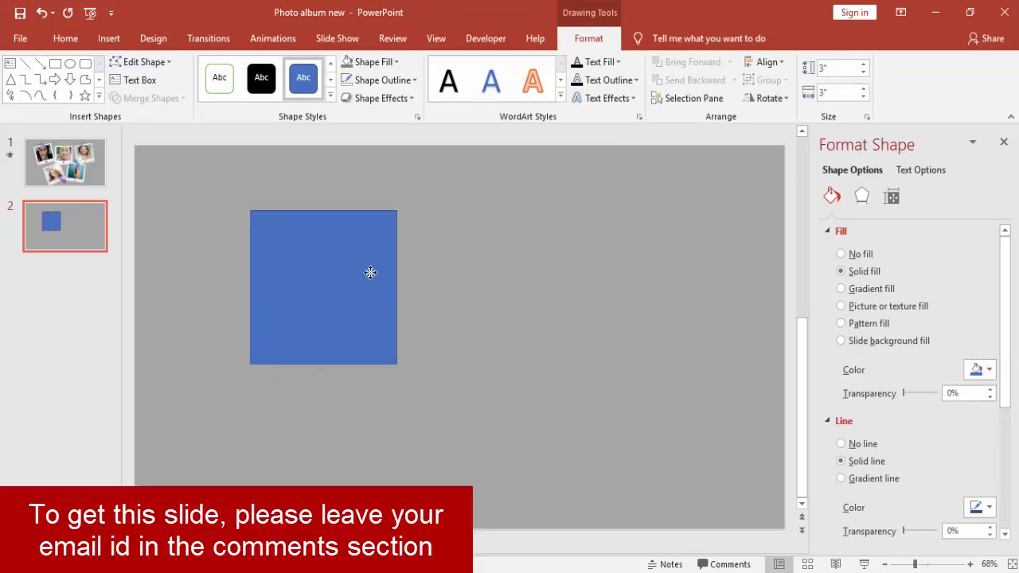
pyautogui.click(383, 80)
pyautogui.click(383, 217)
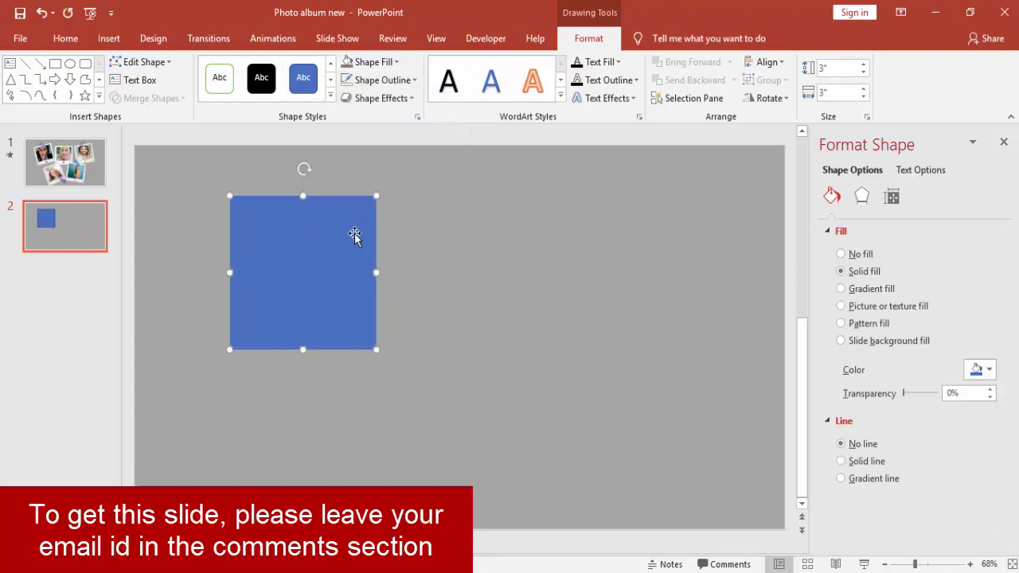
# Give the square a radial gradient fill from the centre, with a light end stop.
pyautogui.click(878, 291)
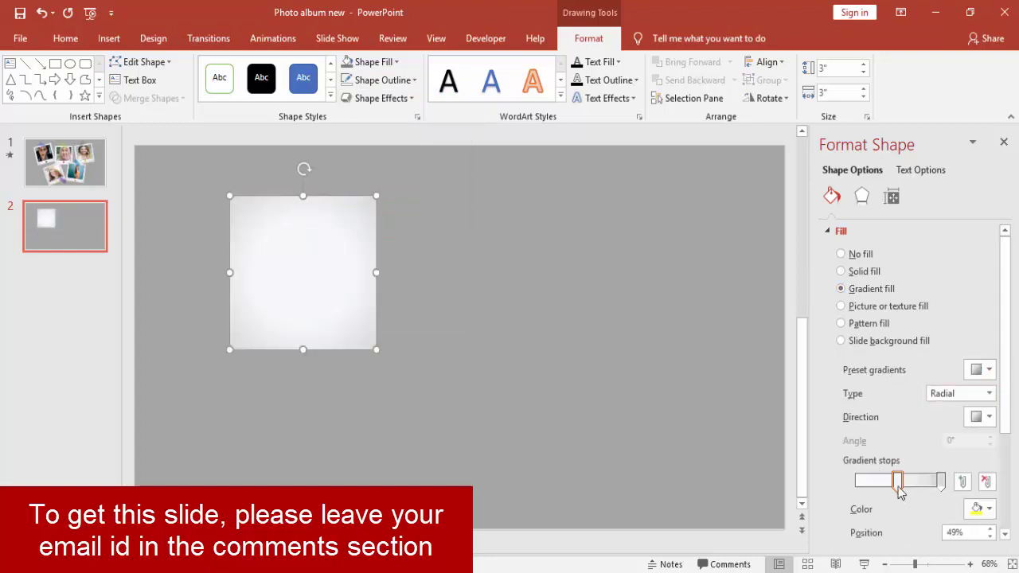
pyautogui.click(939, 481)
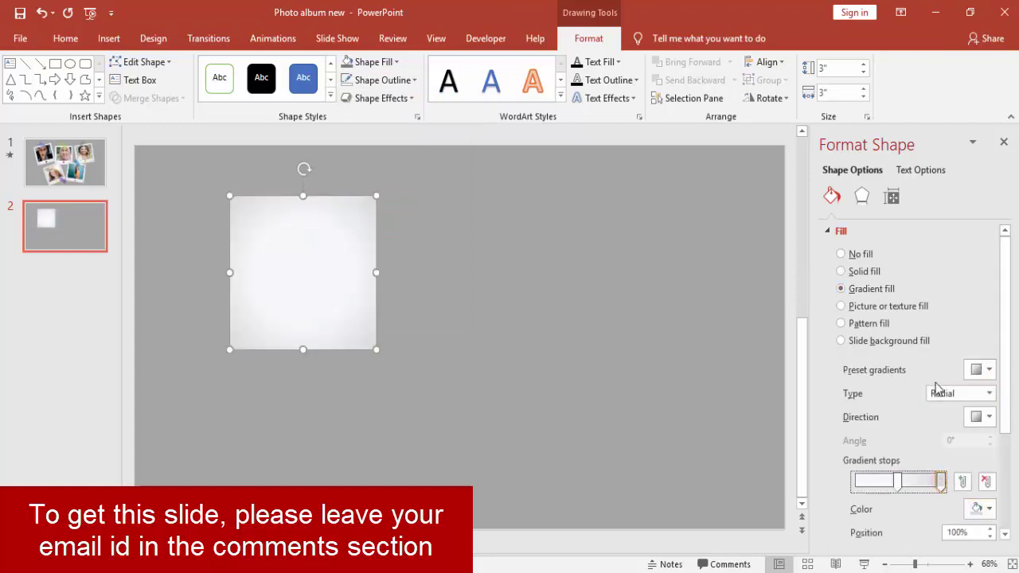
pyautogui.click(961, 396)
pyautogui.click(961, 424)
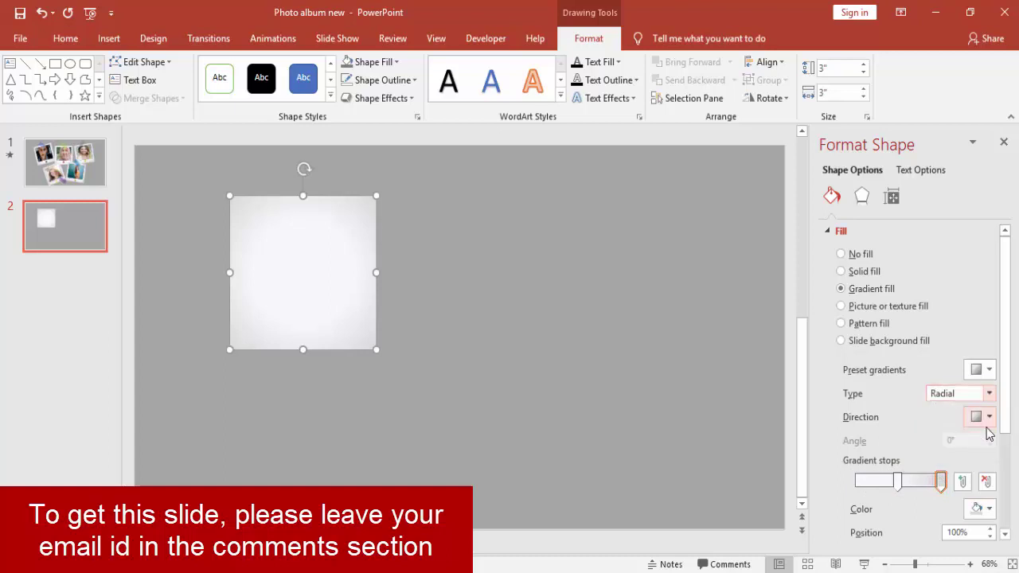
pyautogui.click(985, 422)
pyautogui.click(936, 446)
pyautogui.click(979, 509)
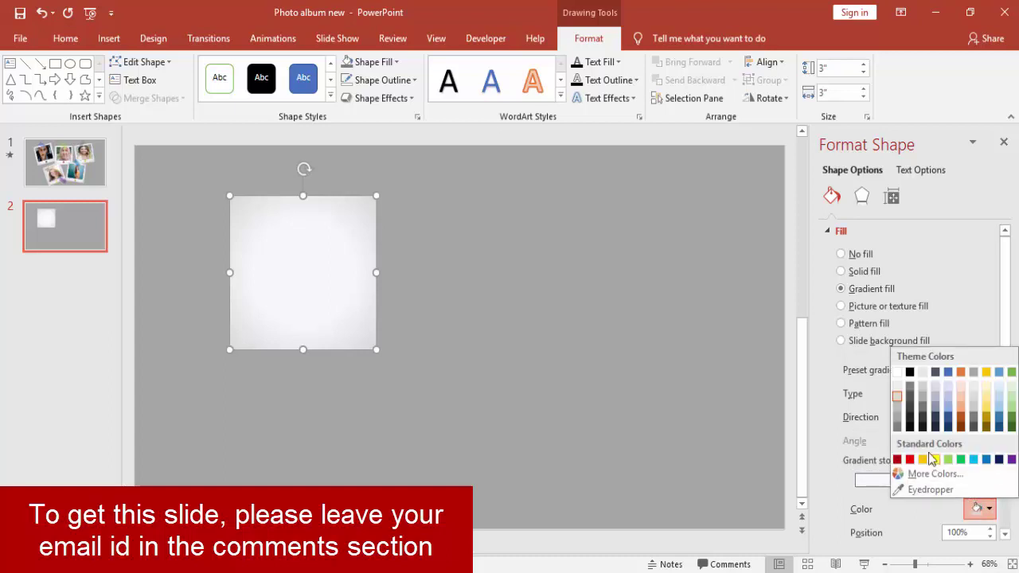
pyautogui.click(899, 397)
# Make the middle gradient stop white and position it at 50%.
pyautogui.click(898, 481)
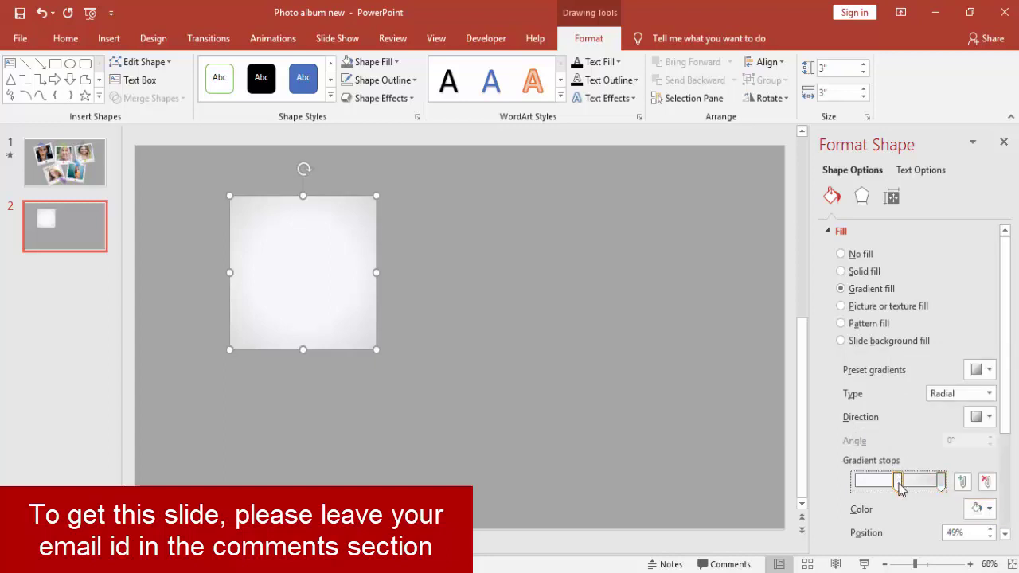
pyautogui.click(980, 509)
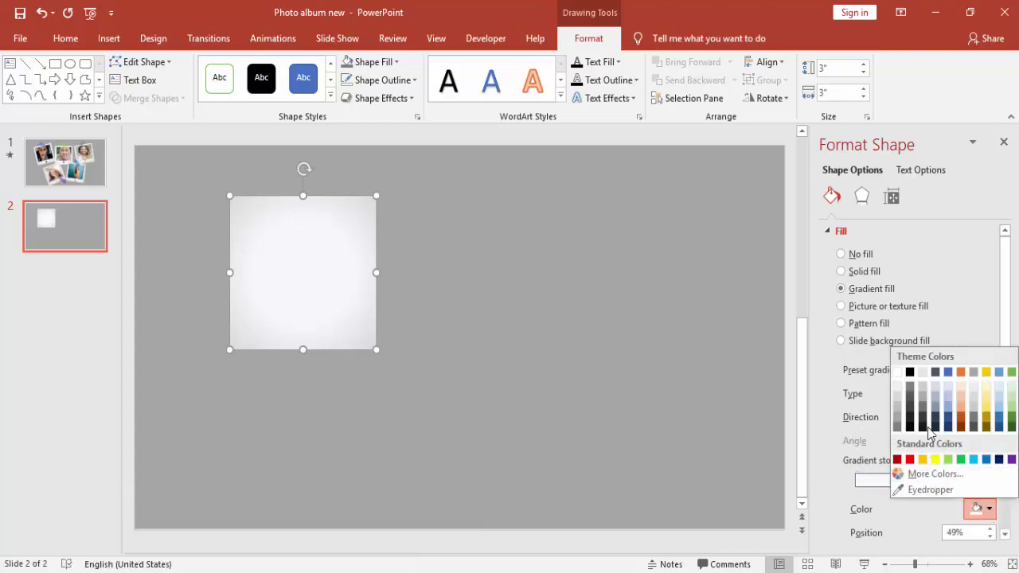
pyautogui.click(899, 373)
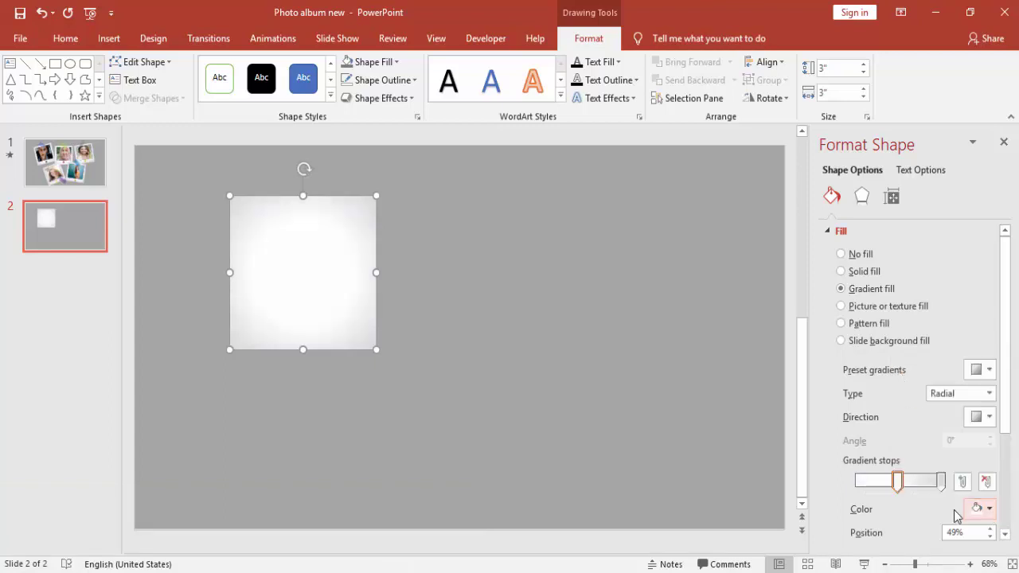
pyautogui.moveTo(897, 482); pyautogui.dragTo(902, 484)
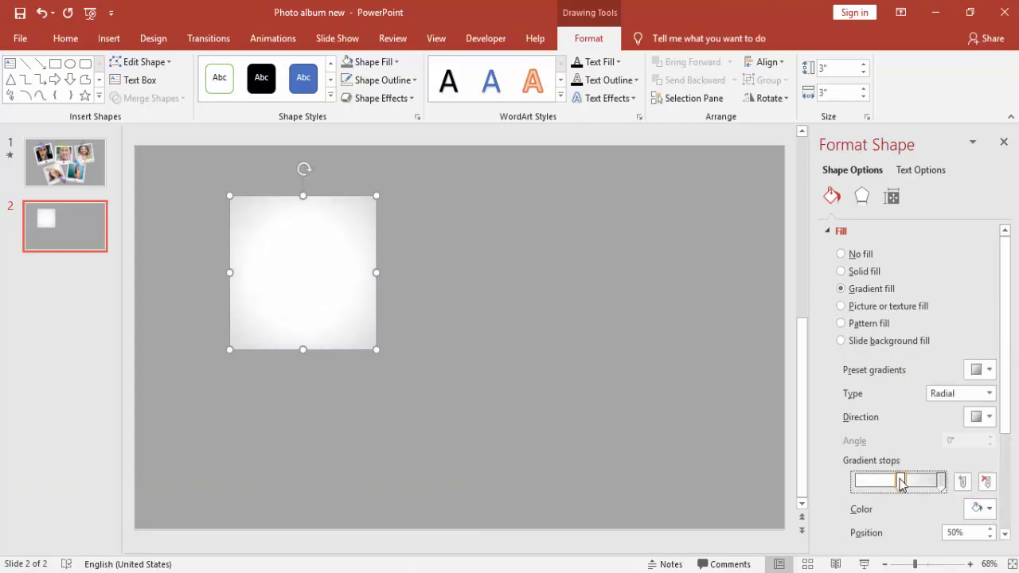
pyautogui.click(616, 384)
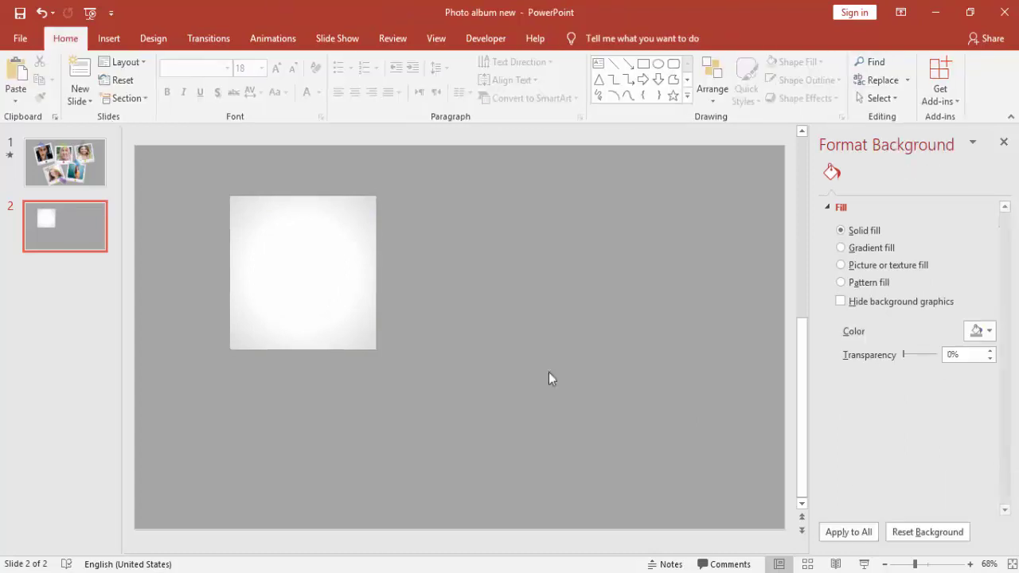
# Duplicate the white square to its right and resize the copy to 2.5 inches.
pyautogui.click(296, 232)
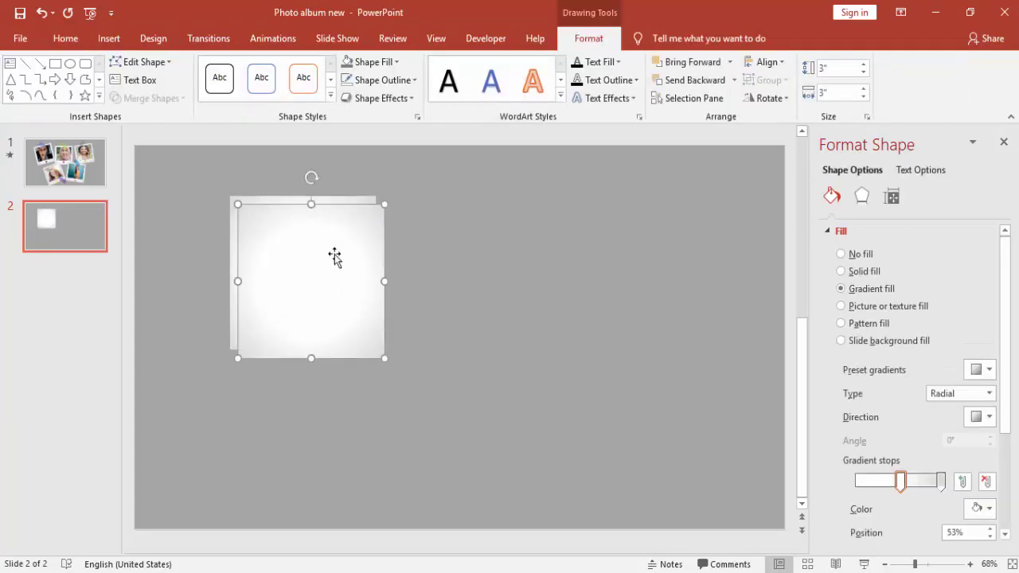
pyautogui.keyDown('ctrl'); pyautogui.moveTo(335, 257); pyautogui.dragTo(517, 266); pyautogui.keyUp('ctrl')
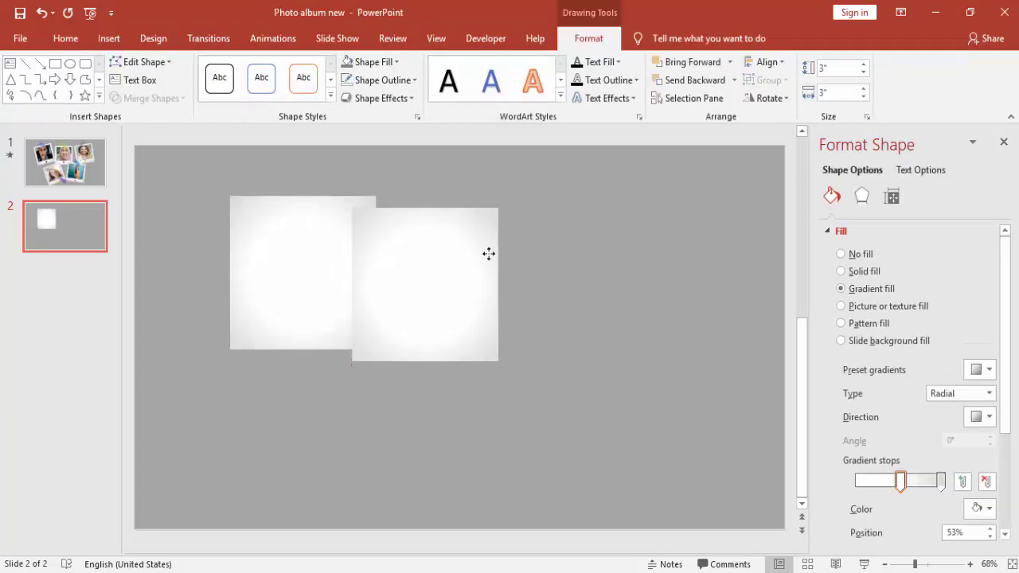
pyautogui.click(833, 70)
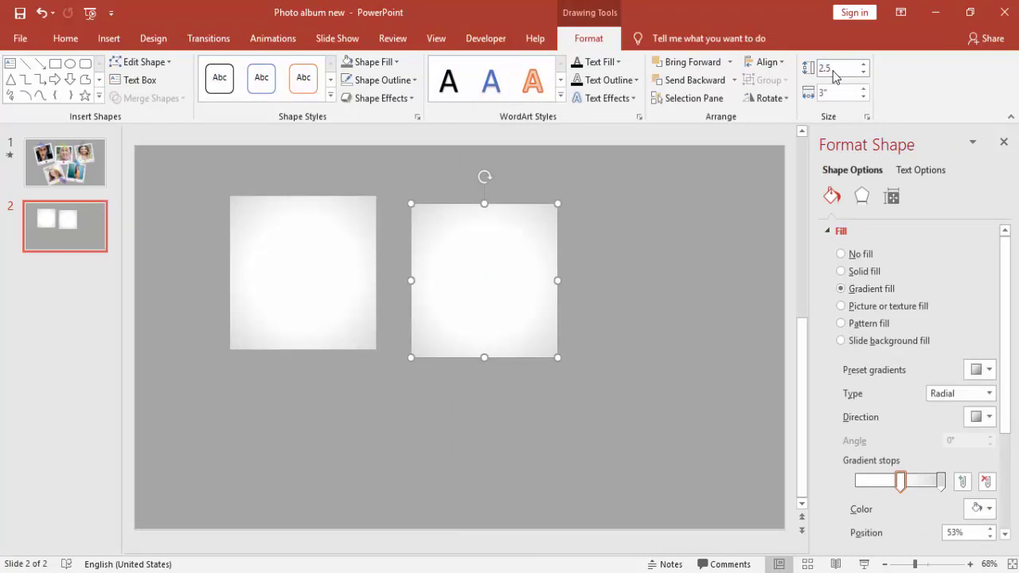
pyautogui.click(834, 94)
pyautogui.write('2,5')
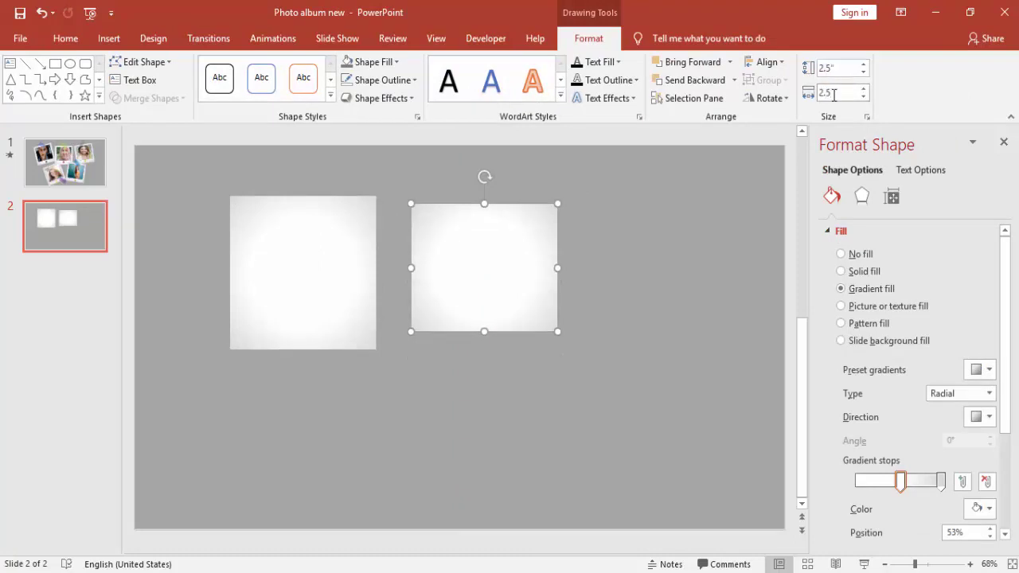
pyautogui.write('.5"')
pyautogui.press('Return')
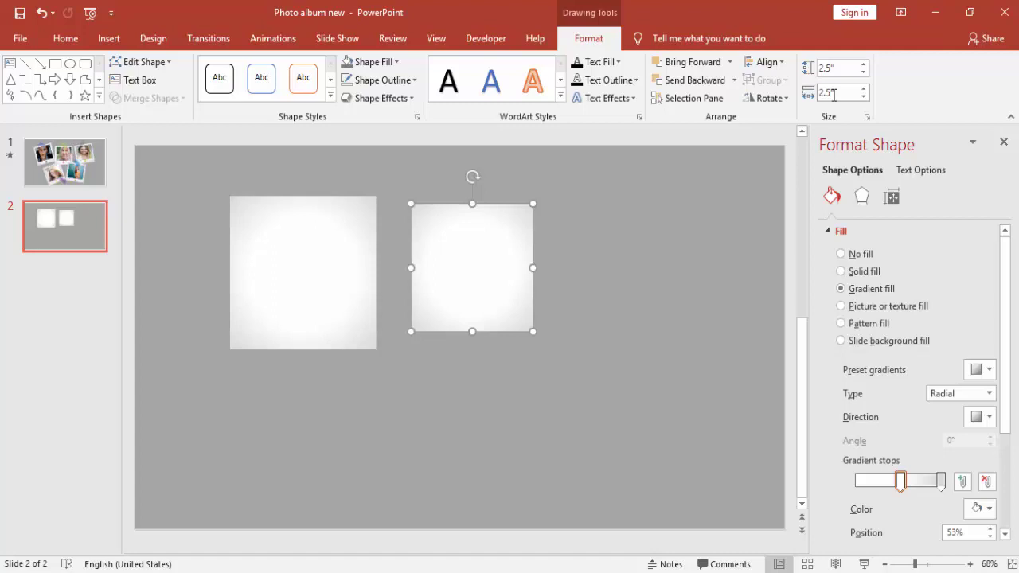
# Fill the copy solid dark blue-grey and give it an inner shadow.
pyautogui.click(876, 276)
pyautogui.click(979, 369)
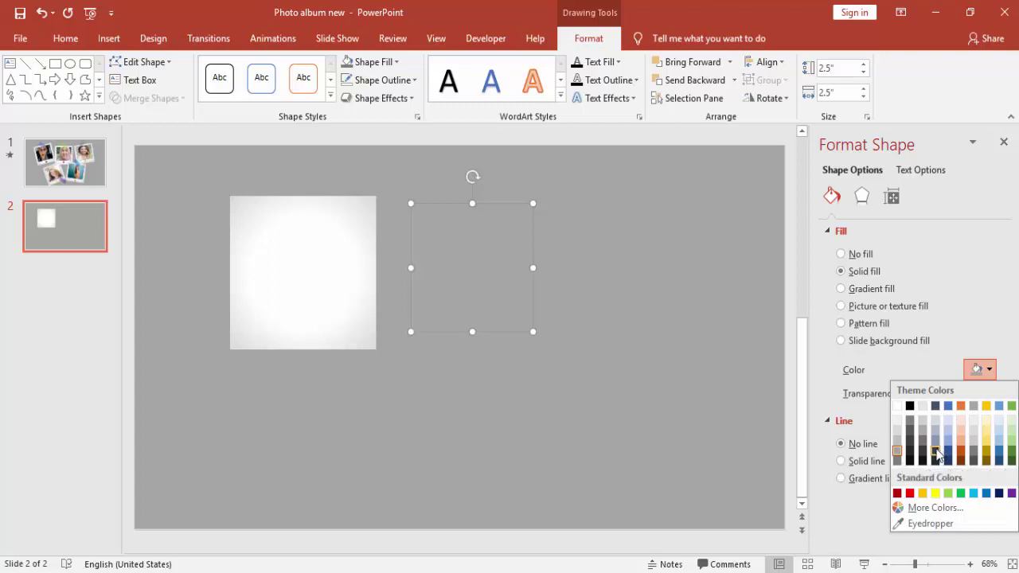
pyautogui.click(937, 454)
pyautogui.click(862, 197)
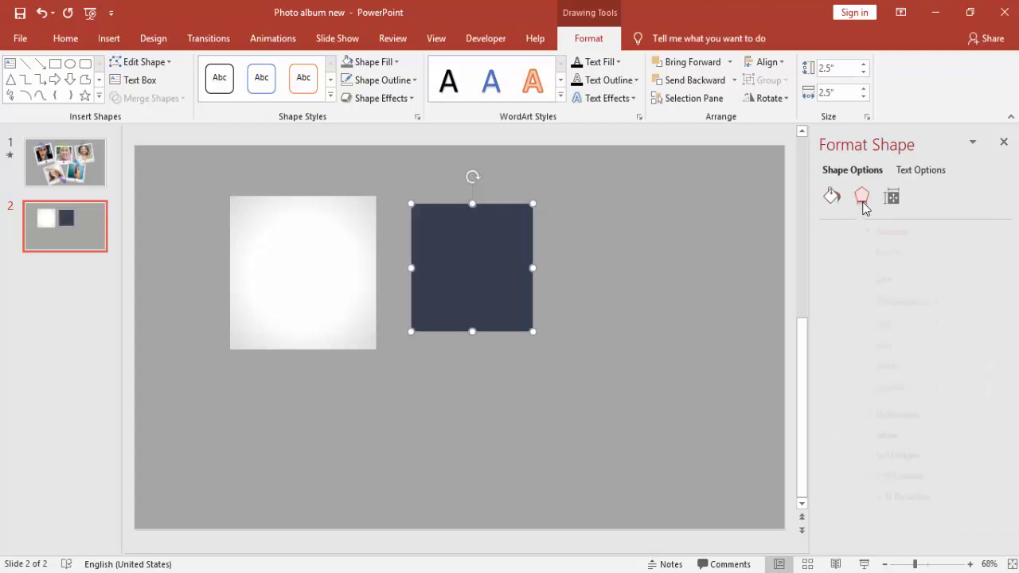
pyautogui.click(990, 253)
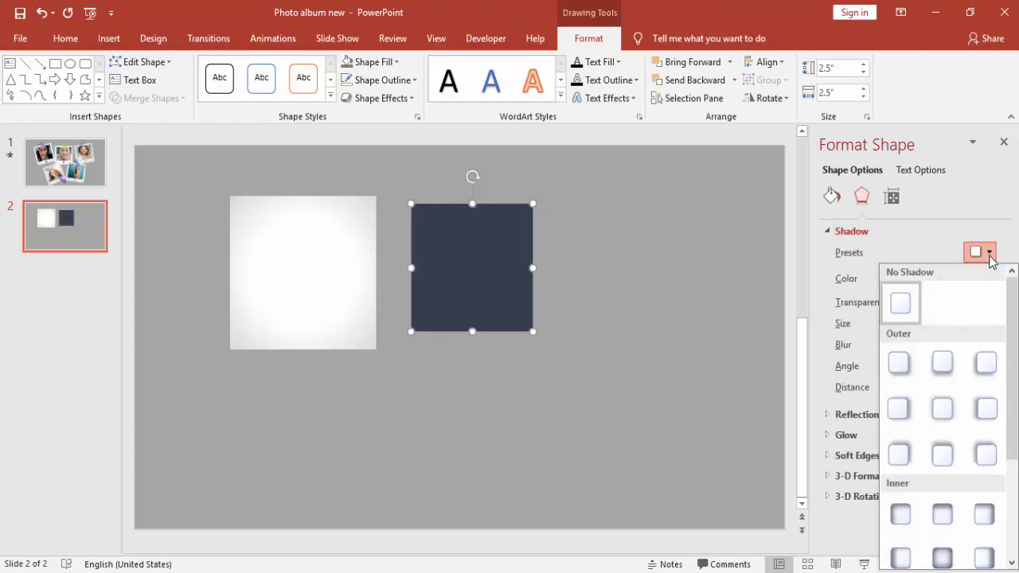
pyautogui.moveTo(1008, 334); pyautogui.dragTo(1008, 382)
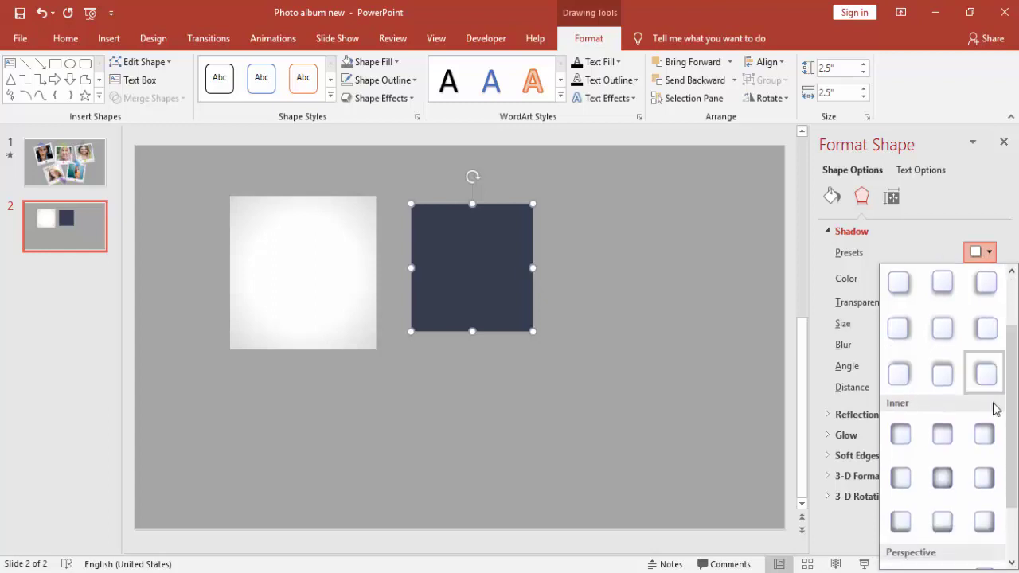
pyautogui.click(950, 518)
# Place the dark square inside the white frame, shortening it to 2.24 inches tall.
pyautogui.click(632, 343)
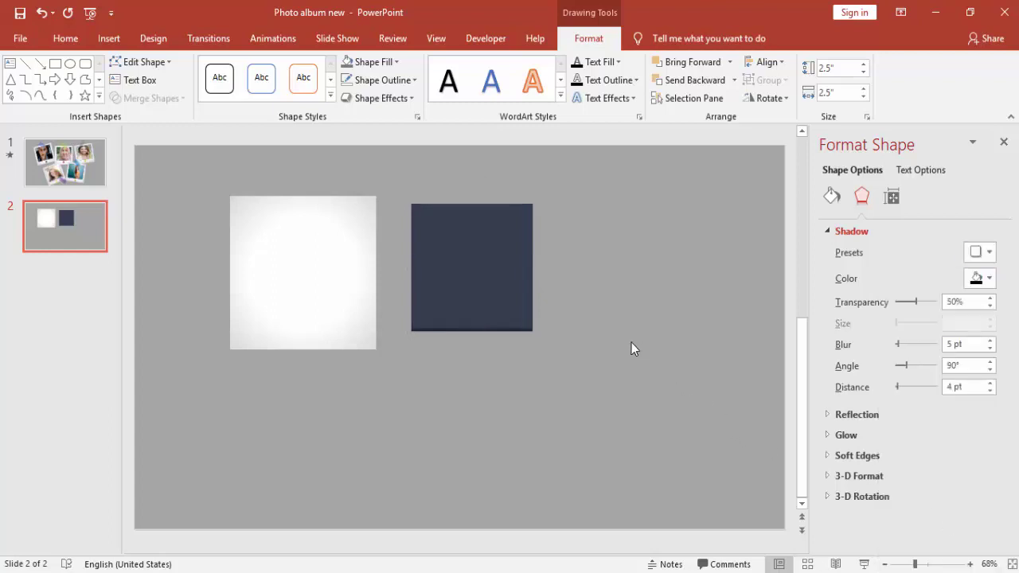
pyautogui.moveTo(517, 275)
pyautogui.mouseDown()
pyautogui.moveTo(333, 270)
pyautogui.moveTo(344, 280)
pyautogui.mouseUp()
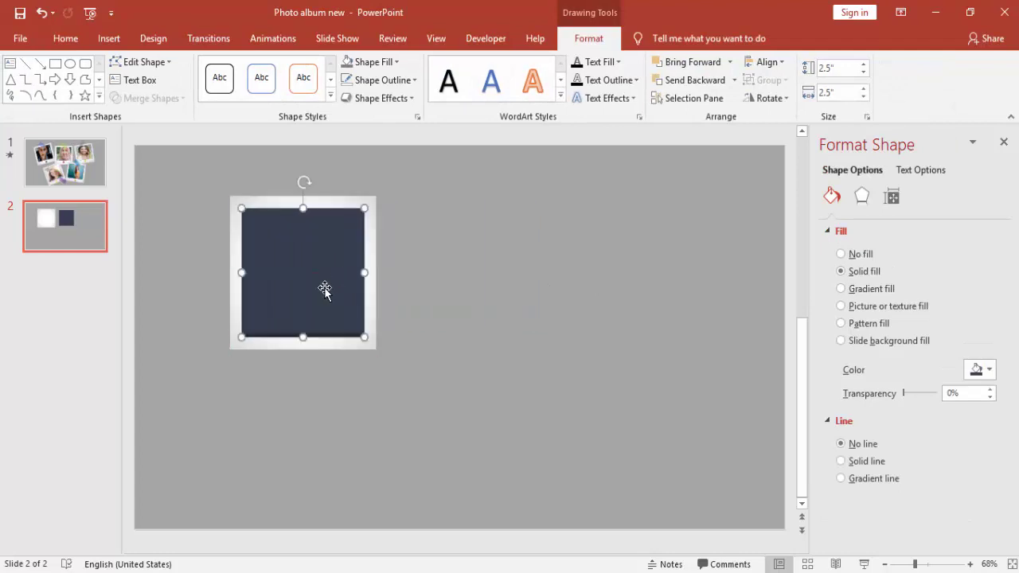
pyautogui.moveTo(302, 338); pyautogui.dragTo(303, 323)
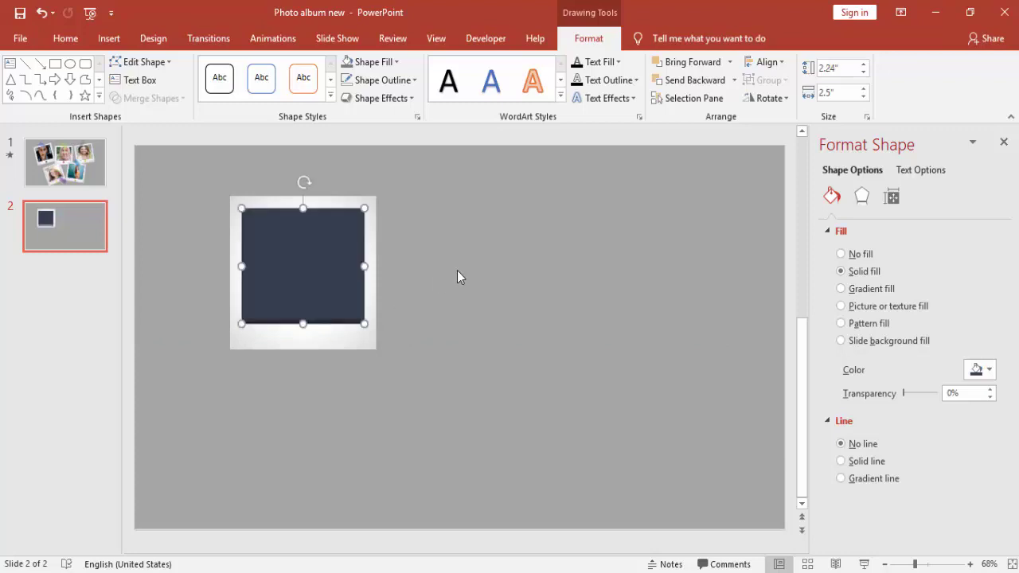
pyautogui.click(435, 266)
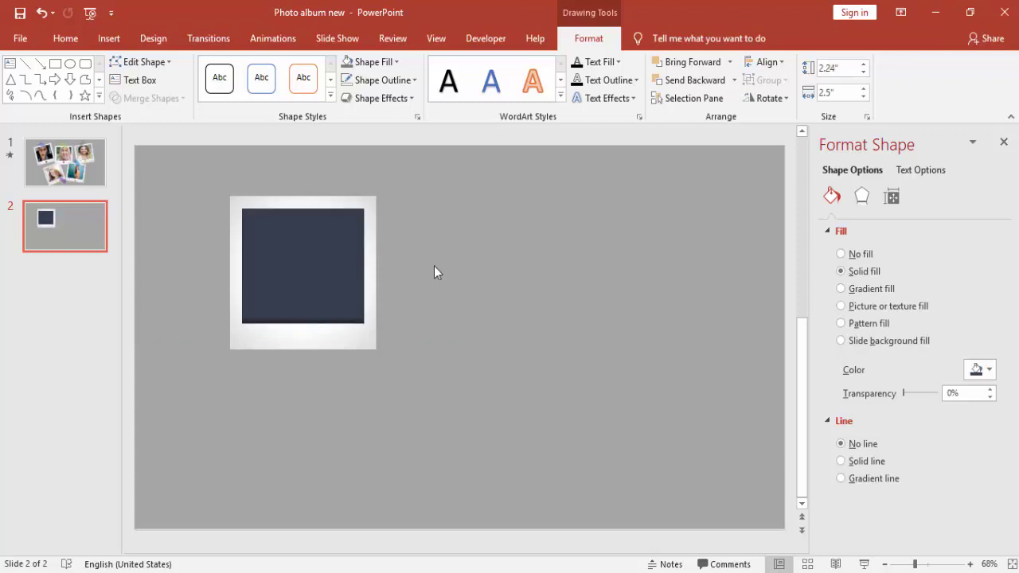
# Start a freeform shape and trace a tall tape-strip outline with zigzag ends beside the frame.
pyautogui.click(109, 38)
pyautogui.click(255, 104)
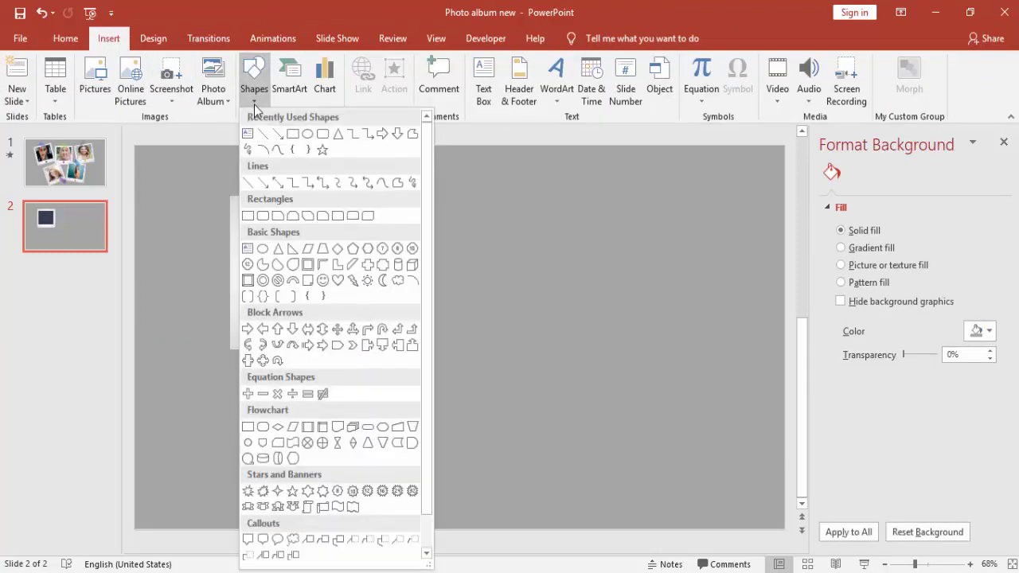
pyautogui.click(397, 185)
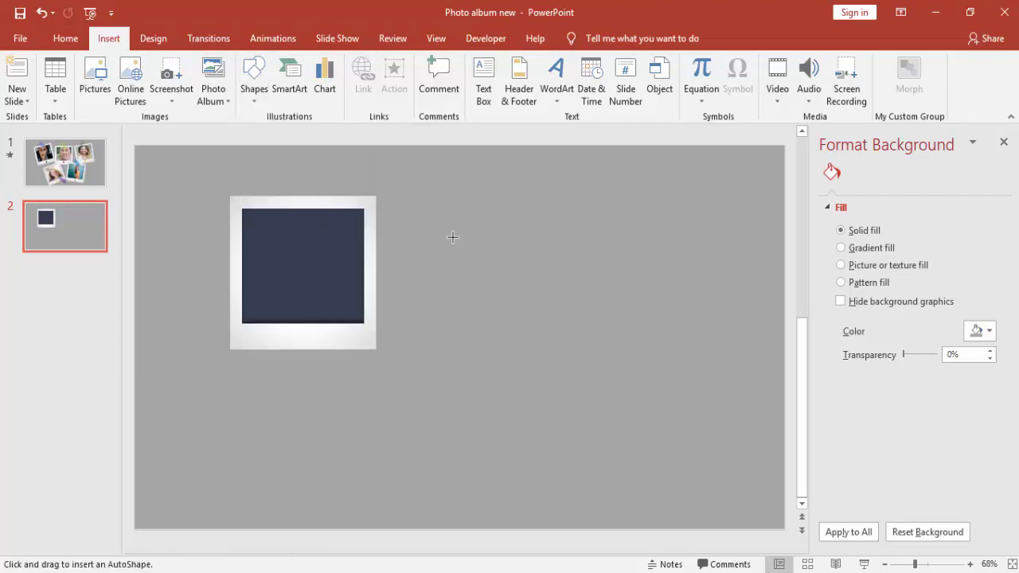
pyautogui.click(450, 235)
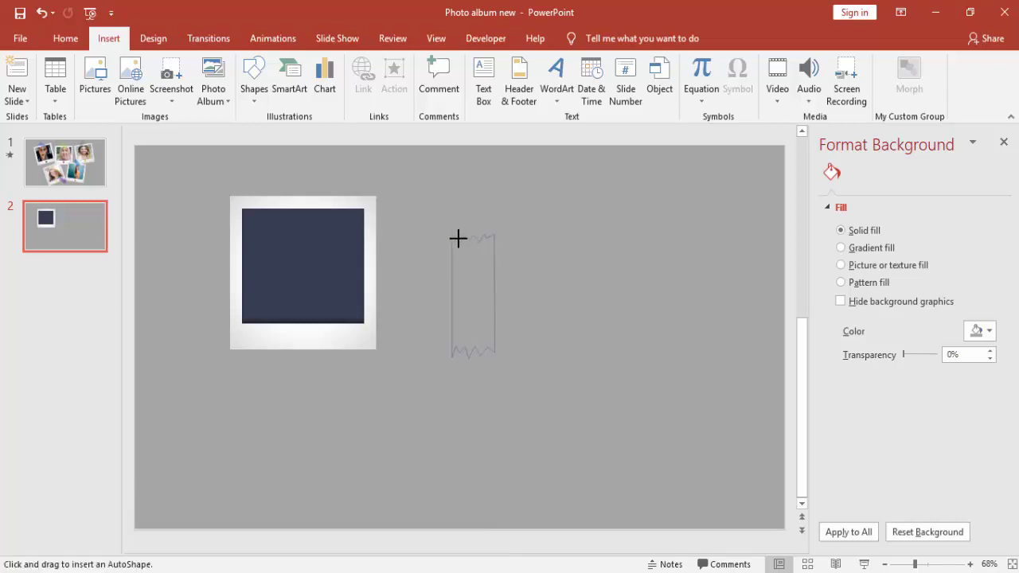
# Close the freeform tape outline and remove its outline.
pyautogui.moveTo(452, 243); pyautogui.dragTo(452, 236)
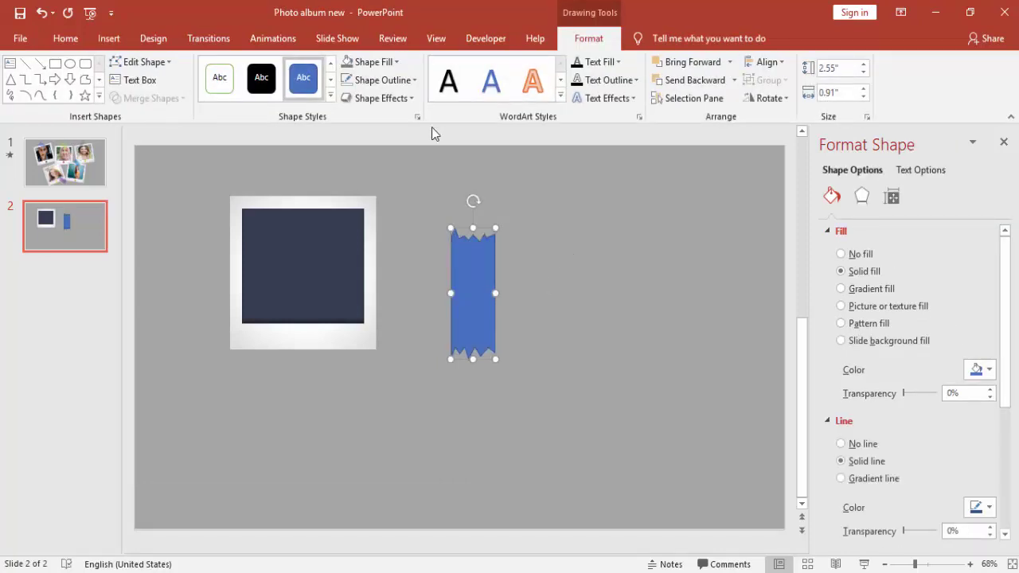
pyautogui.click(384, 79)
pyautogui.click(400, 213)
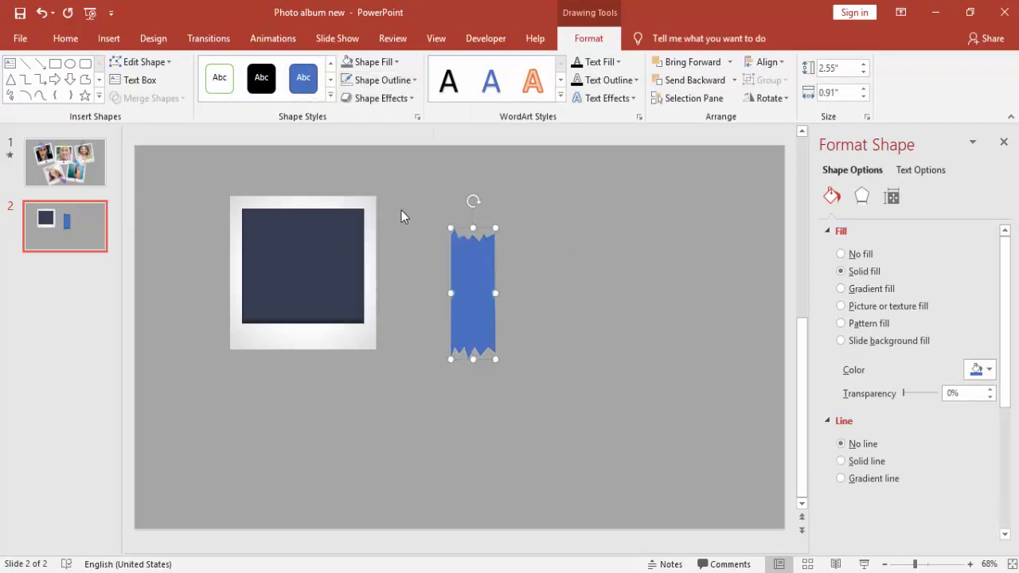
# Fill the tape green at 58% transparency and lay it tilted across the frame's top edge.
pyautogui.click(391, 61)
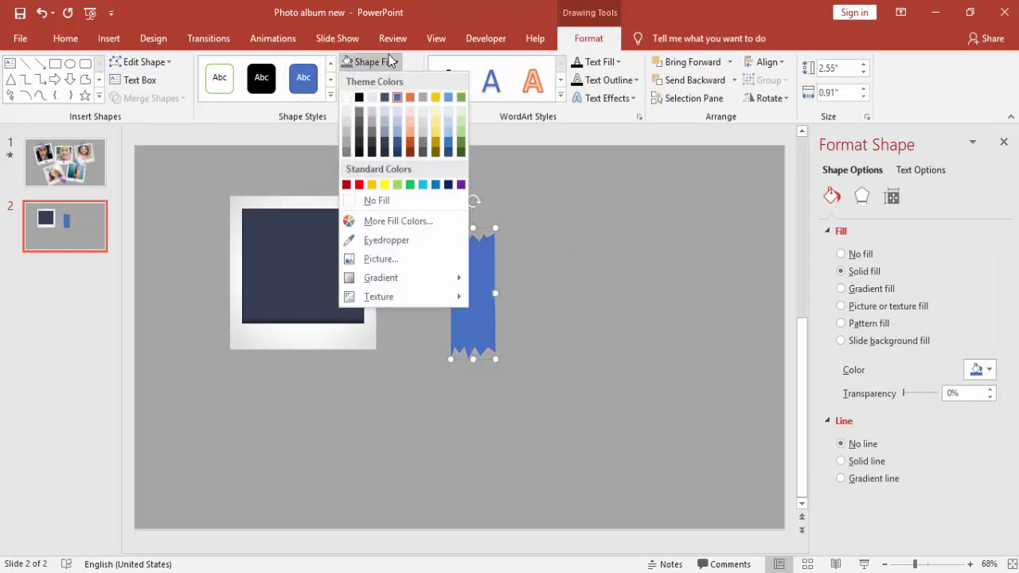
pyautogui.click(411, 186)
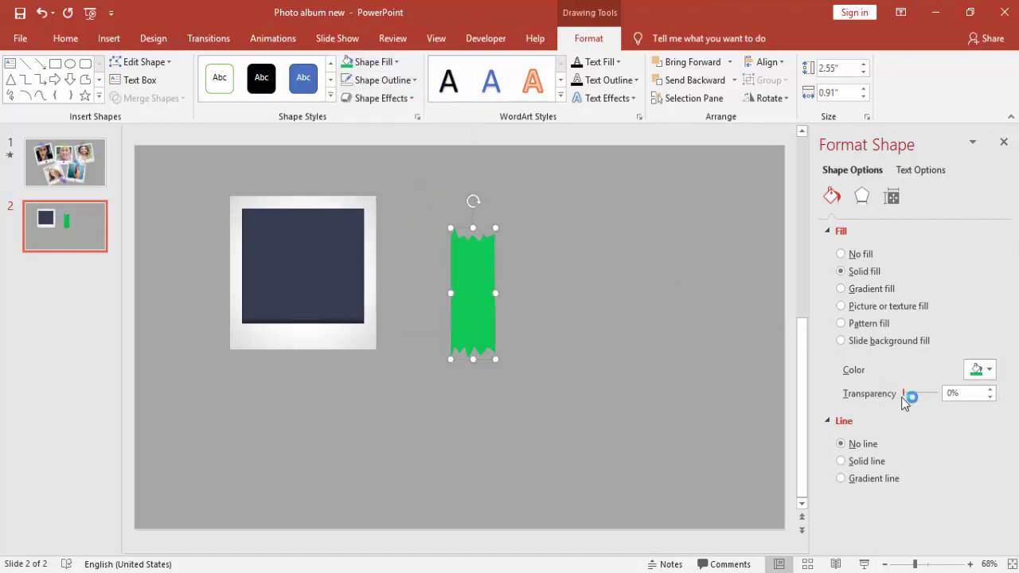
pyautogui.moveTo(905, 403); pyautogui.dragTo(919, 400)
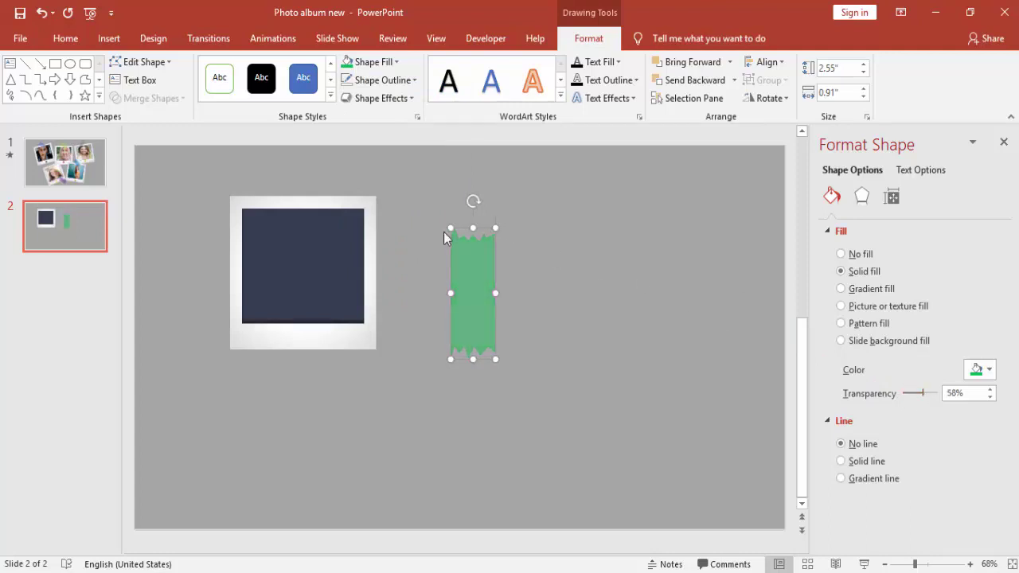
pyautogui.moveTo(450, 229)
pyautogui.mouseDown()
pyautogui.moveTo(458, 274)
pyautogui.moveTo(463, 252)
pyautogui.mouseUp()
pyautogui.moveTo(481, 323)
pyautogui.mouseDown()
pyautogui.moveTo(292, 182)
pyautogui.moveTo(315, 196)
pyautogui.mouseUp()
# Duplicate the dark square with Ctrl+D and move the copy right of the frame.
pyautogui.click(566, 242)
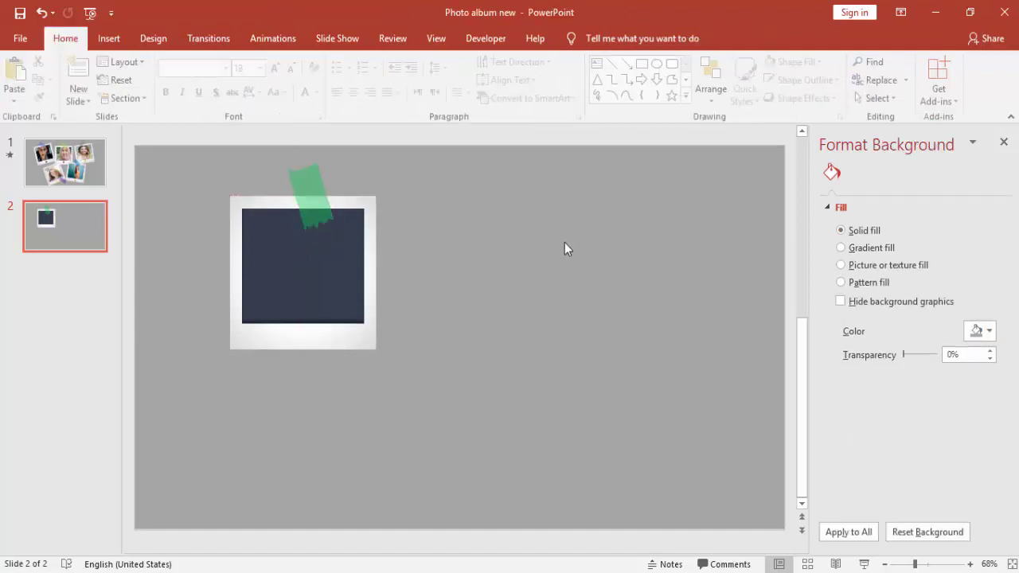
pyautogui.click(340, 277)
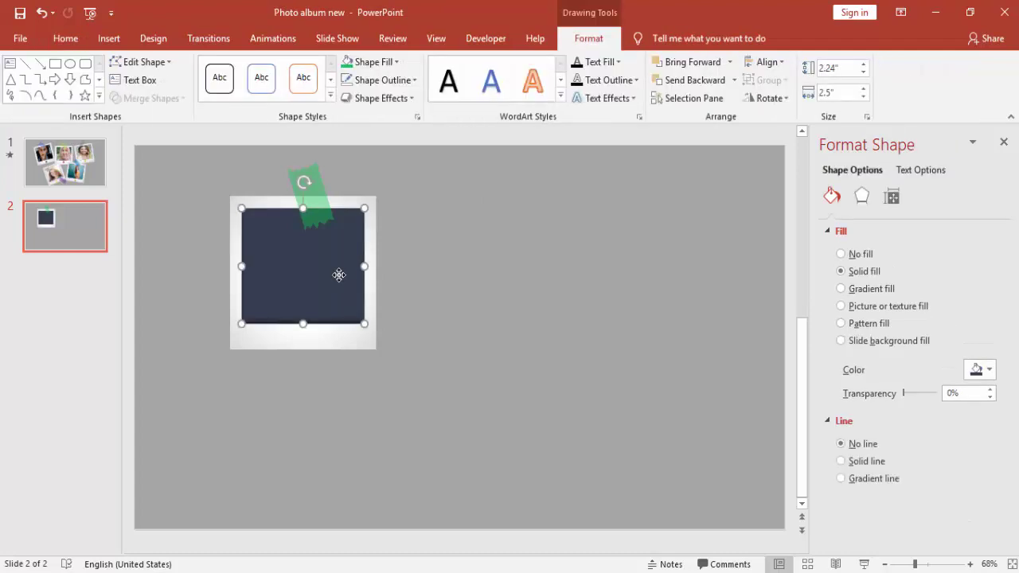
pyautogui.hotkey('ctrl', 'd')
pyautogui.moveTo(340, 277); pyautogui.dragTo(557, 295)
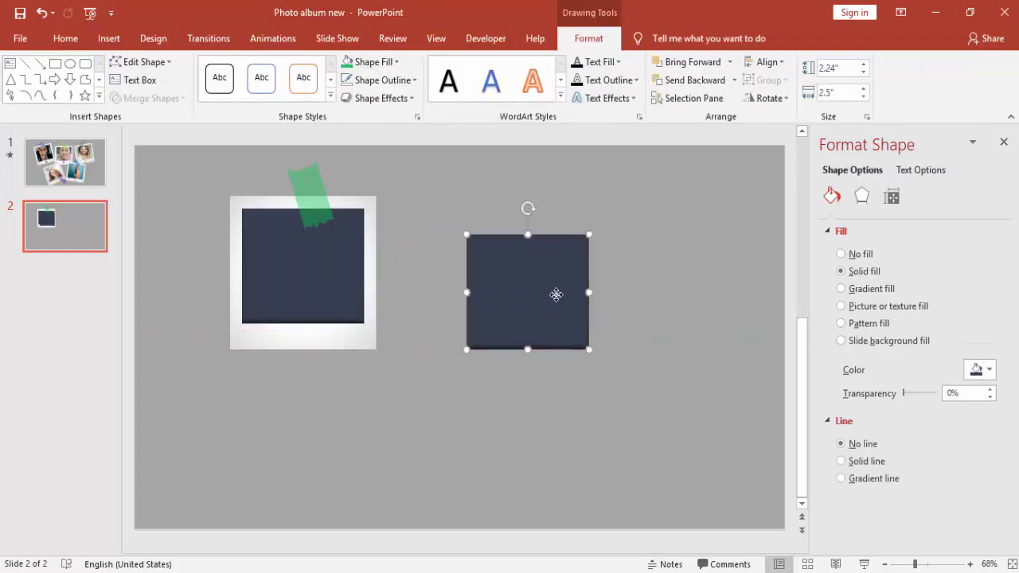
# Fill the copy with the picture file '1'.
pyautogui.click(882, 311)
pyautogui.click(859, 386)
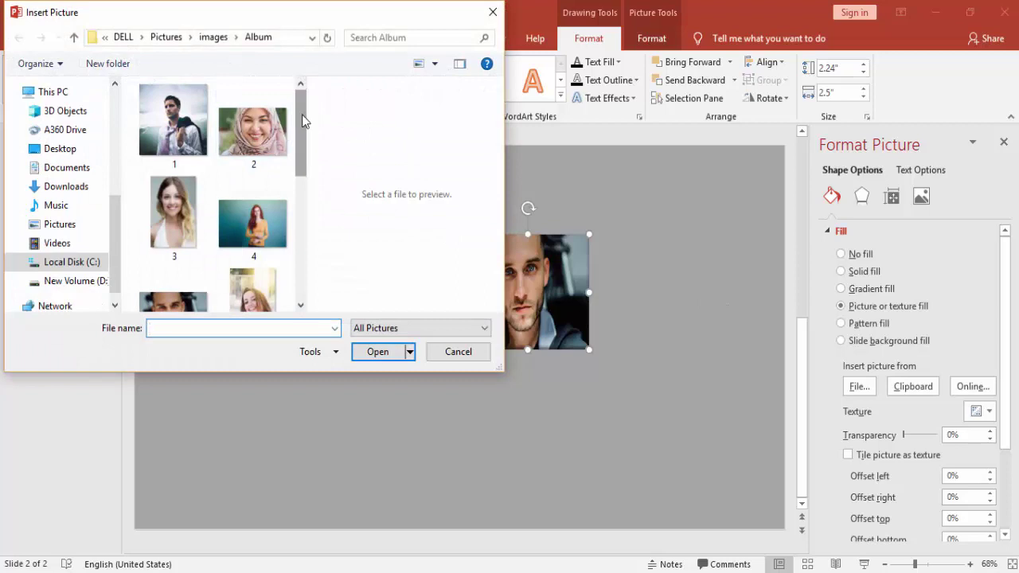
pyautogui.click(183, 123)
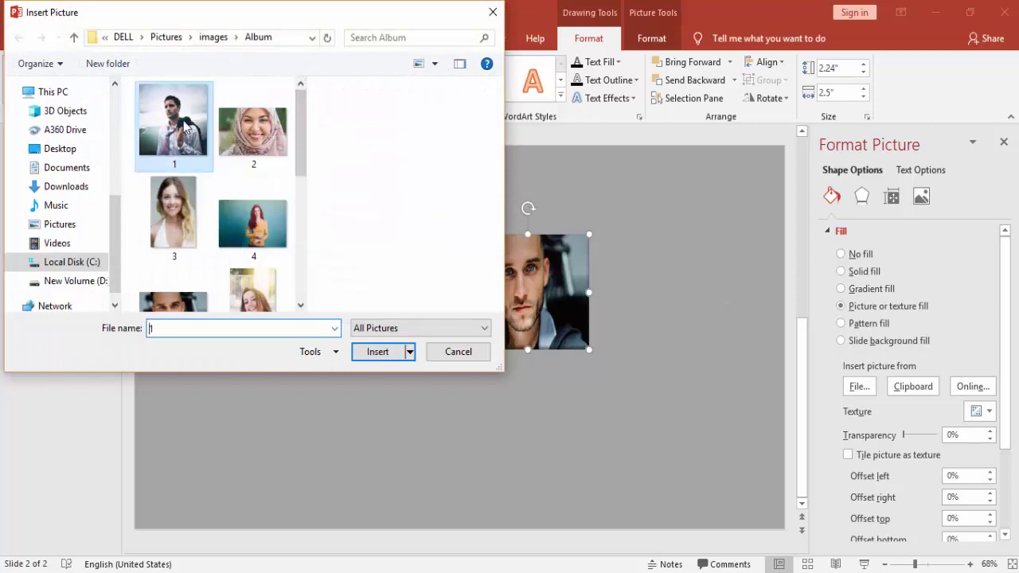
pyautogui.click(377, 353)
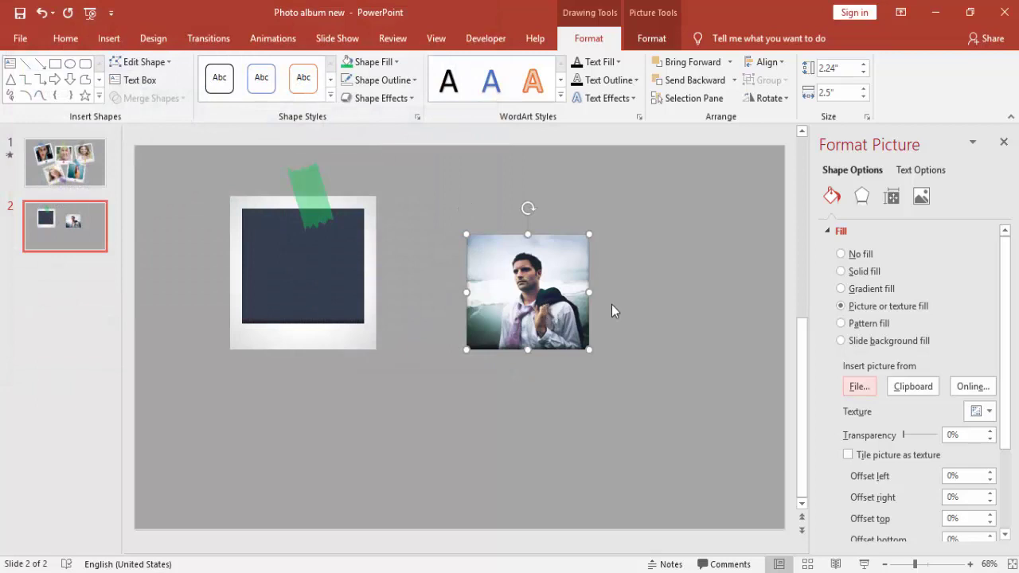
pyautogui.click(610, 311)
pyautogui.click(559, 303)
# Move the photo into the polaroid frame and bring the green tape forward above it.
pyautogui.moveTo(559, 302); pyautogui.dragTo(336, 273)
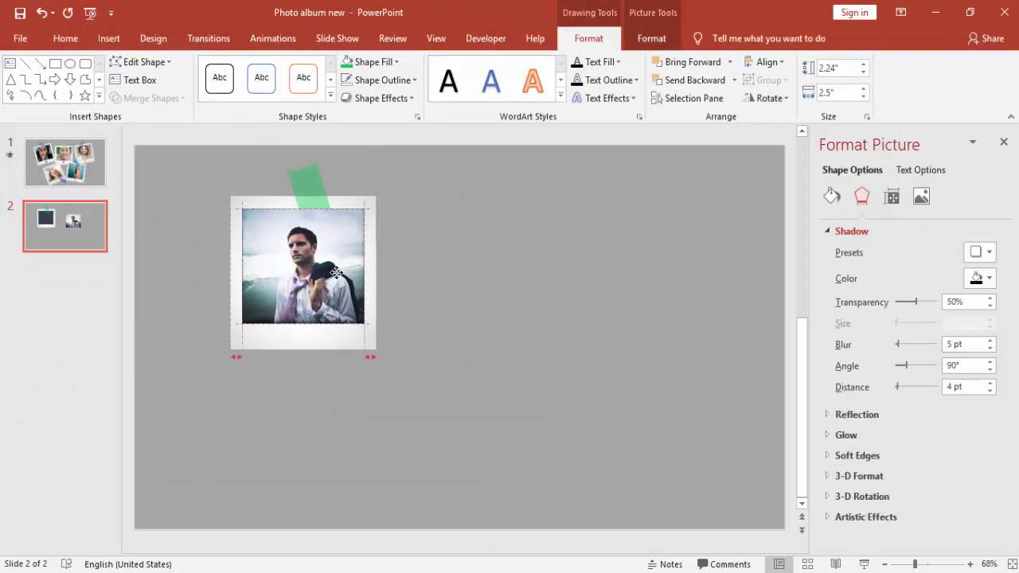
pyautogui.click(314, 177)
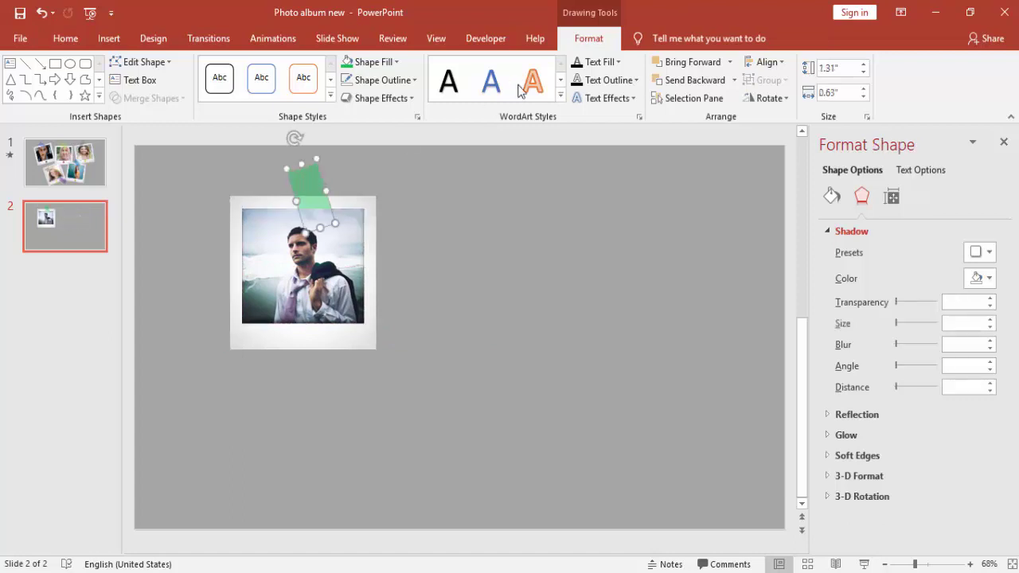
pyautogui.click(730, 62)
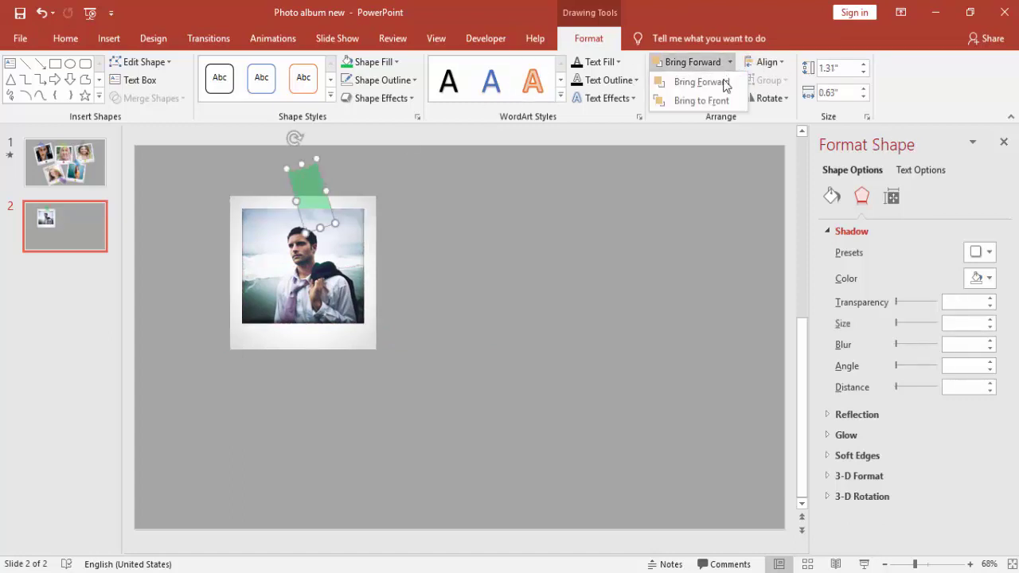
pyautogui.click(721, 80)
pyautogui.click(558, 202)
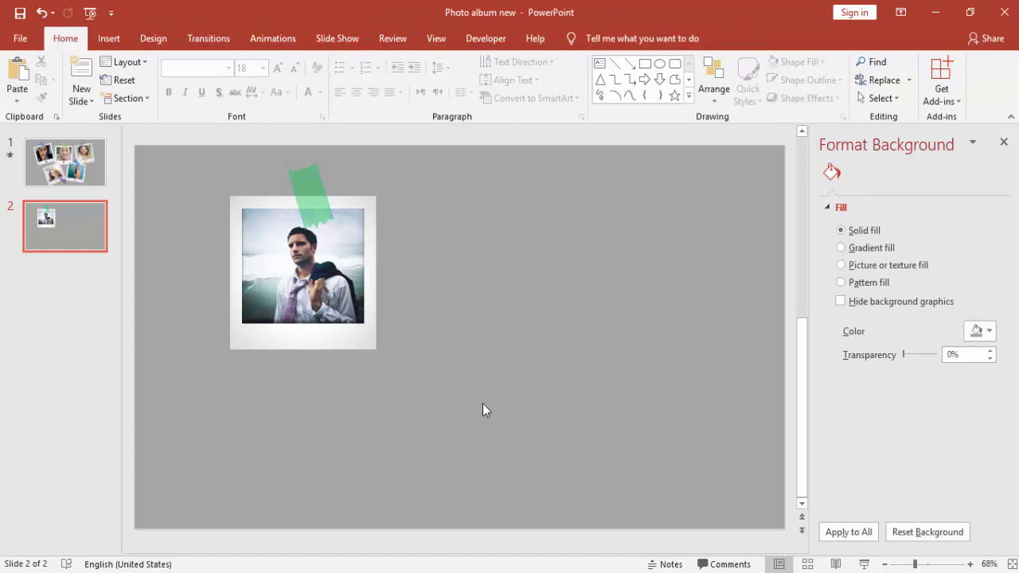
# Give the white frame an Offset: Bottom shadow with 5 pt blur and distance.
pyautogui.moveTo(482, 410); pyautogui.dragTo(217, 195)
pyautogui.click(466, 347)
pyautogui.click(358, 342)
pyautogui.click(863, 197)
pyautogui.click(913, 235)
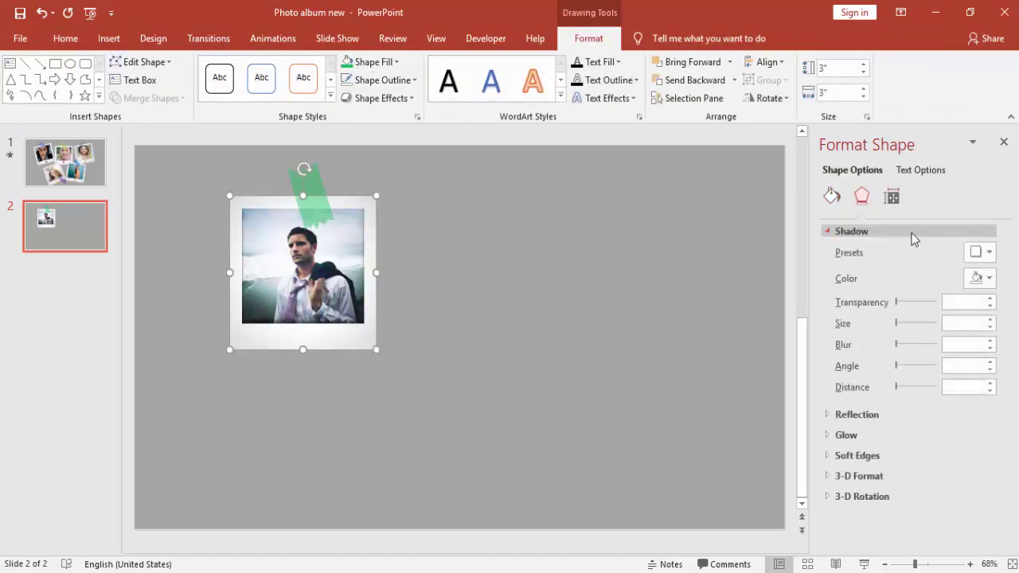
pyautogui.click(977, 260)
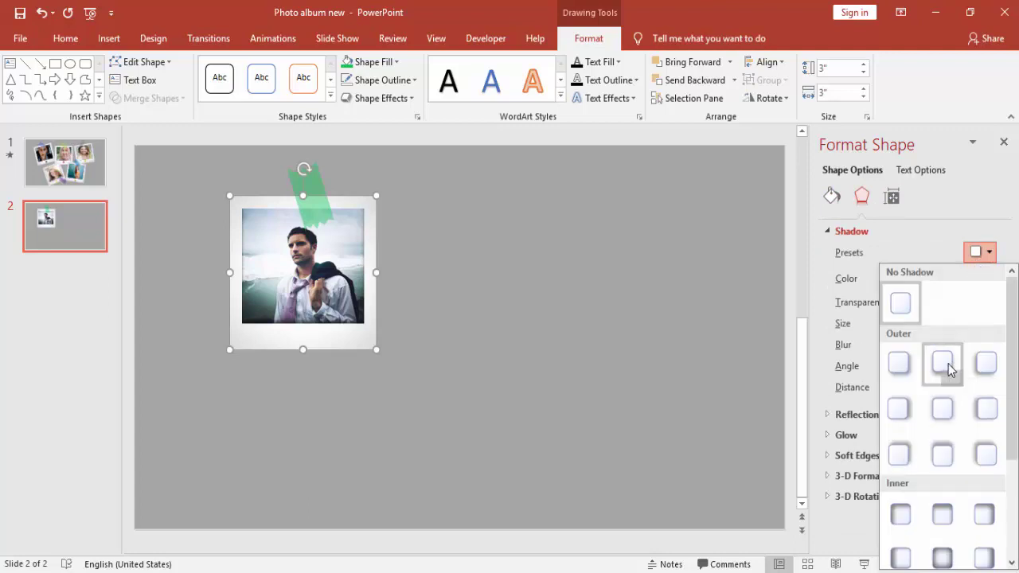
pyautogui.click(943, 363)
pyautogui.click(579, 365)
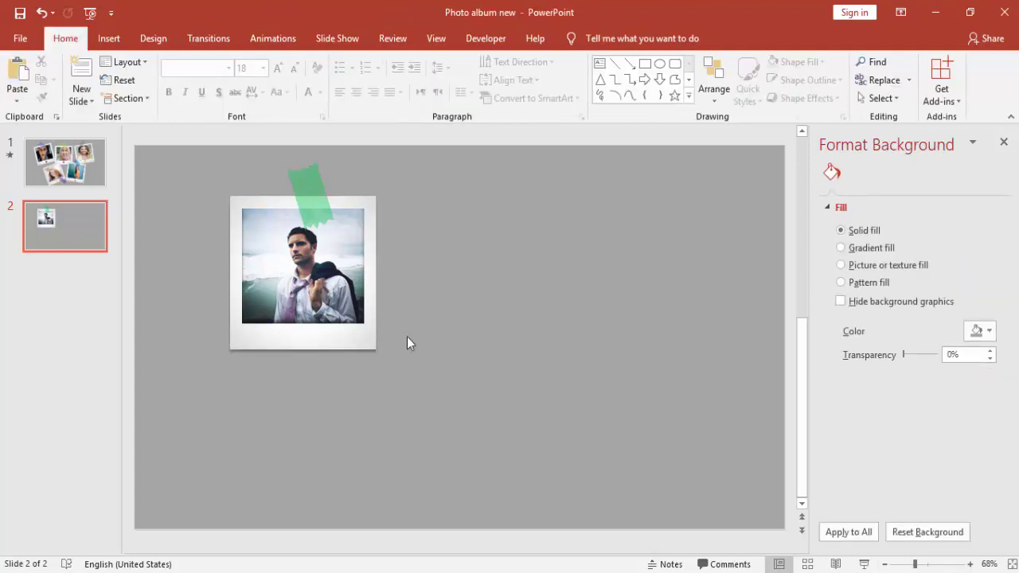
pyautogui.click(355, 341)
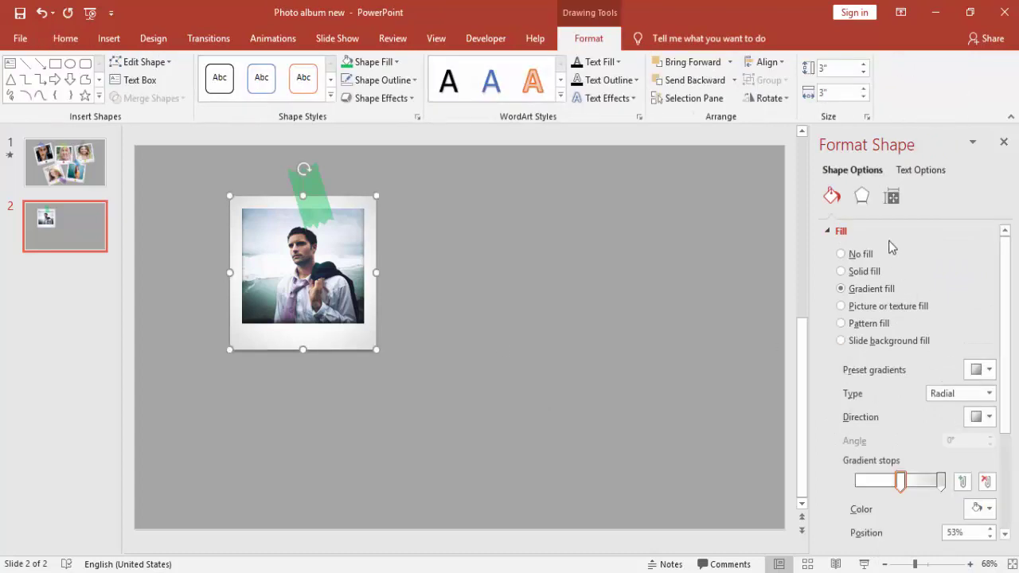
pyautogui.click(868, 199)
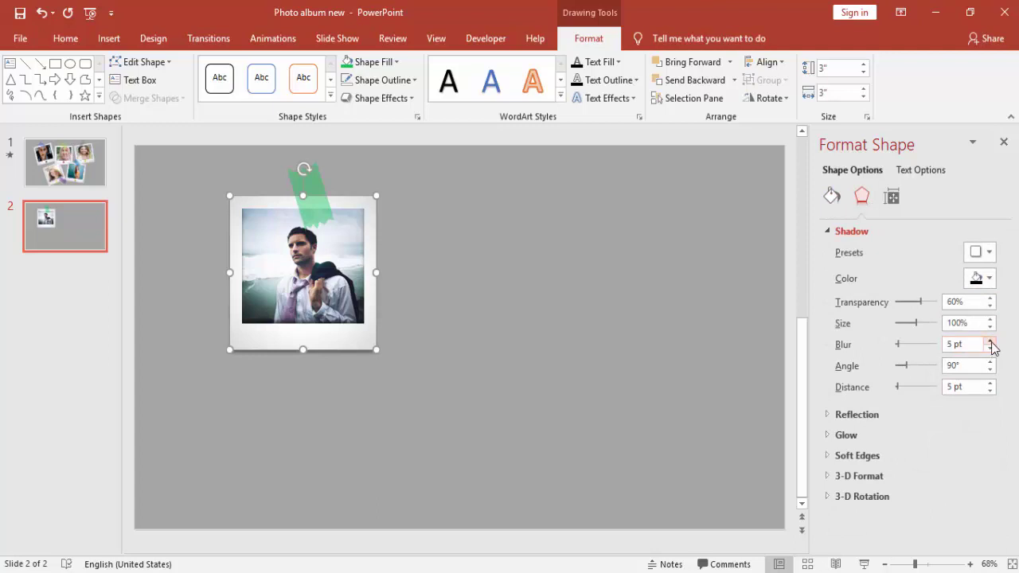
pyautogui.click(526, 365)
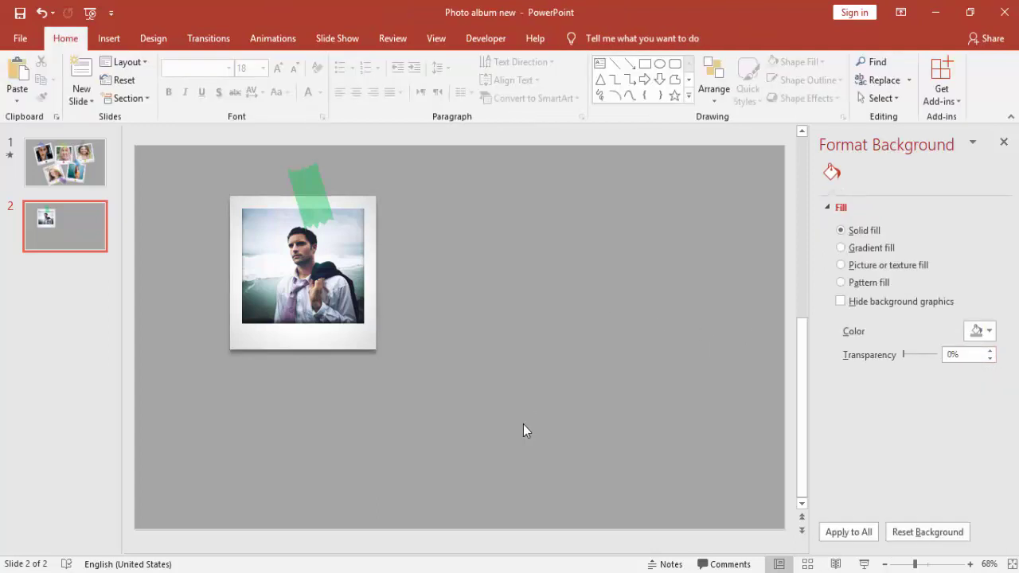
pyautogui.moveTo(523, 424); pyautogui.dragTo(210, 253)
# Group the framed photo together with its tape.
pyautogui.moveTo(430, 392); pyautogui.dragTo(170, 136)
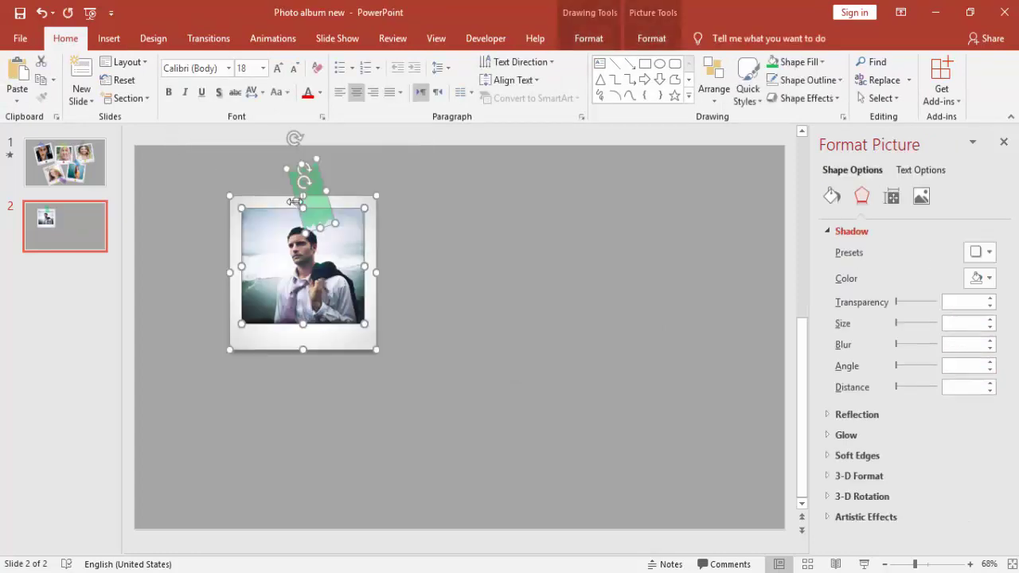
pyautogui.rightClick(350, 205)
pyautogui.moveTo(430, 295)
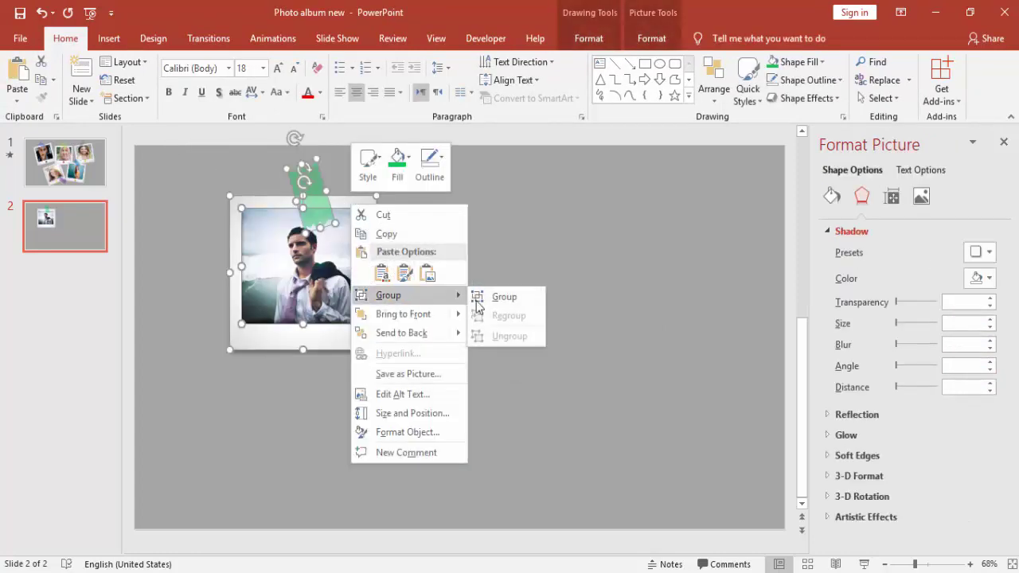
pyautogui.click(521, 296)
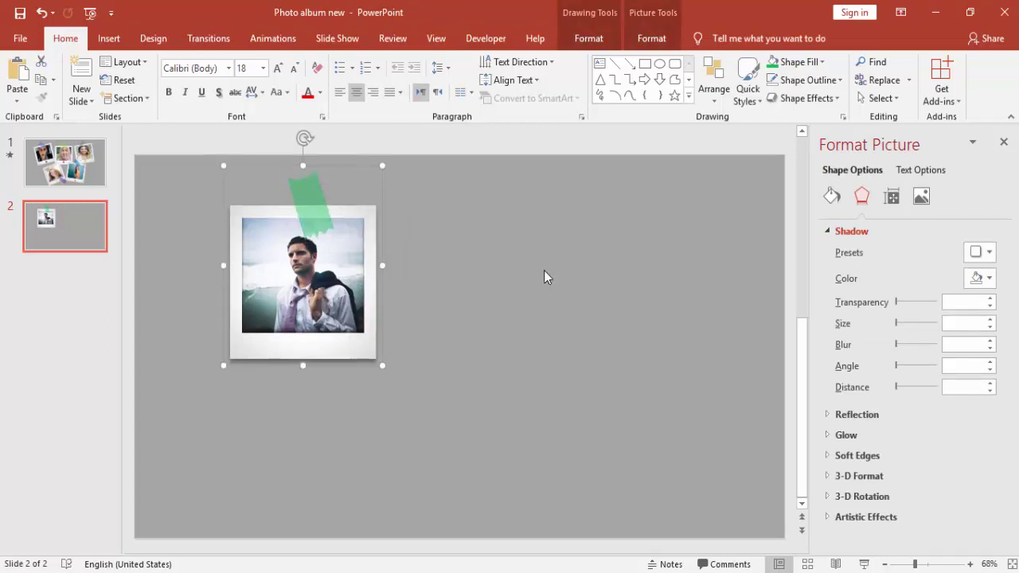
pyautogui.click(544, 270)
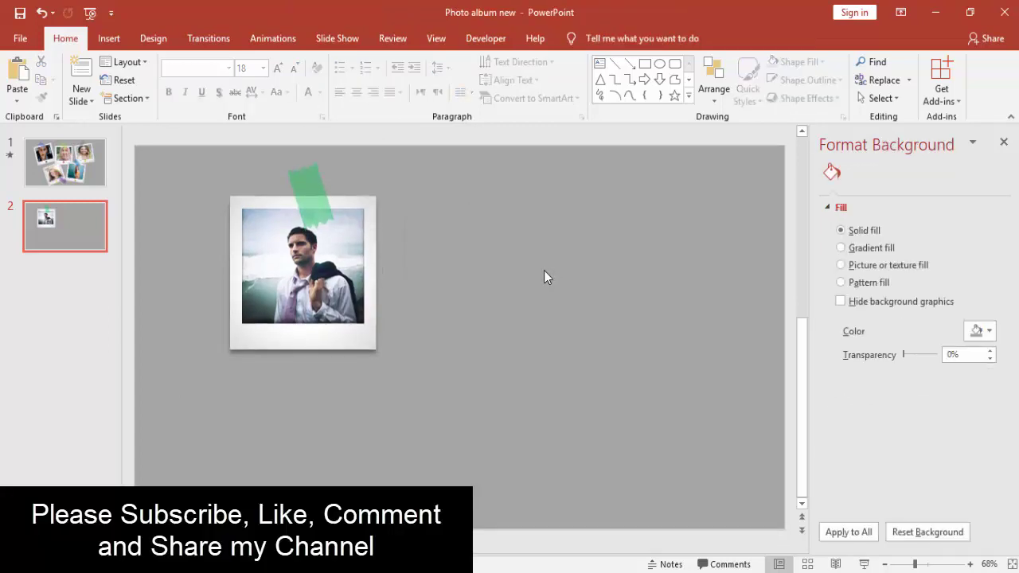
# Duplicate the photo group to the right and tilt the copy clockwise.
pyautogui.click(362, 341)
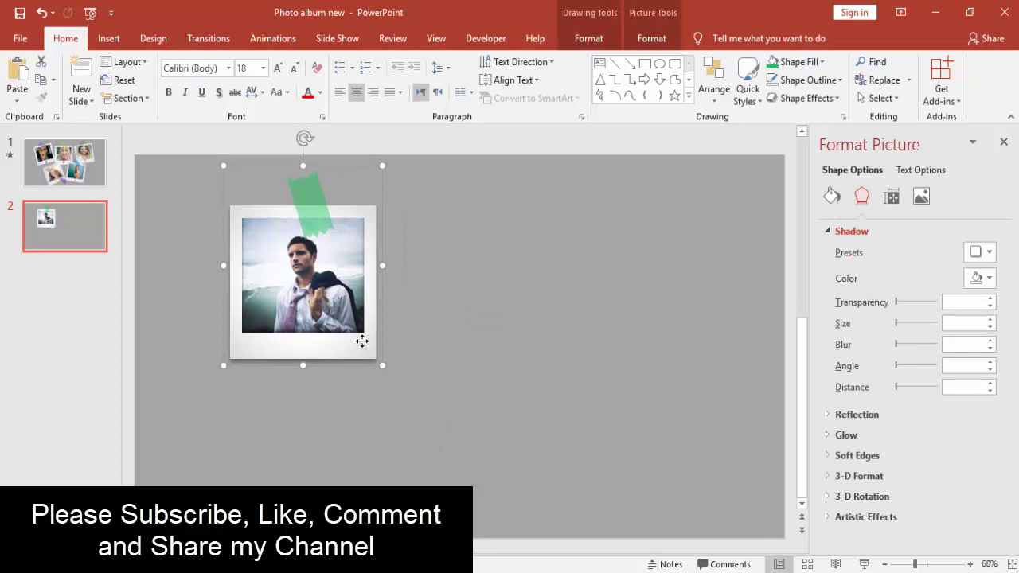
pyautogui.hotkey('ctrl', 'd')
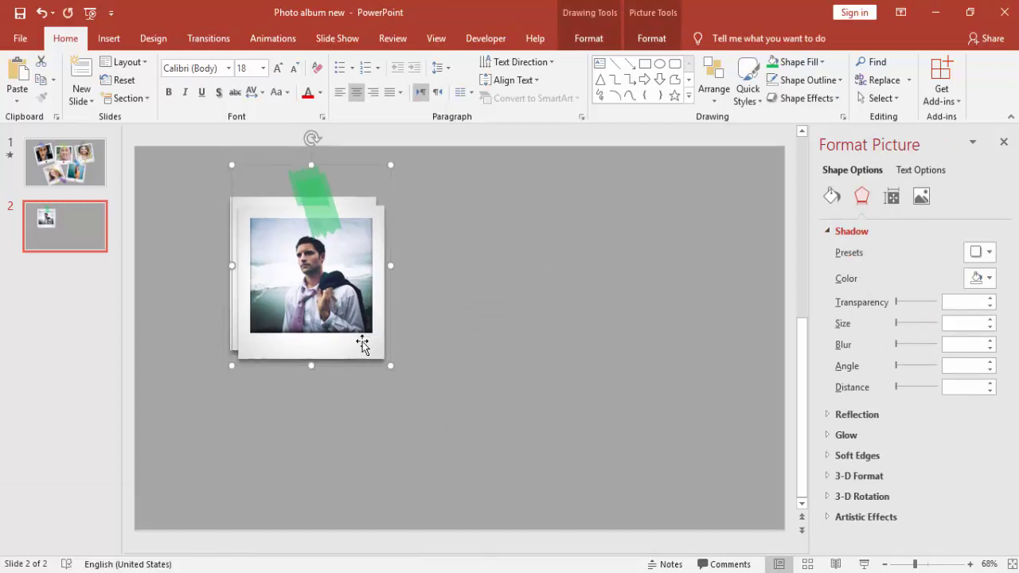
pyautogui.moveTo(363, 348); pyautogui.dragTo(519, 342)
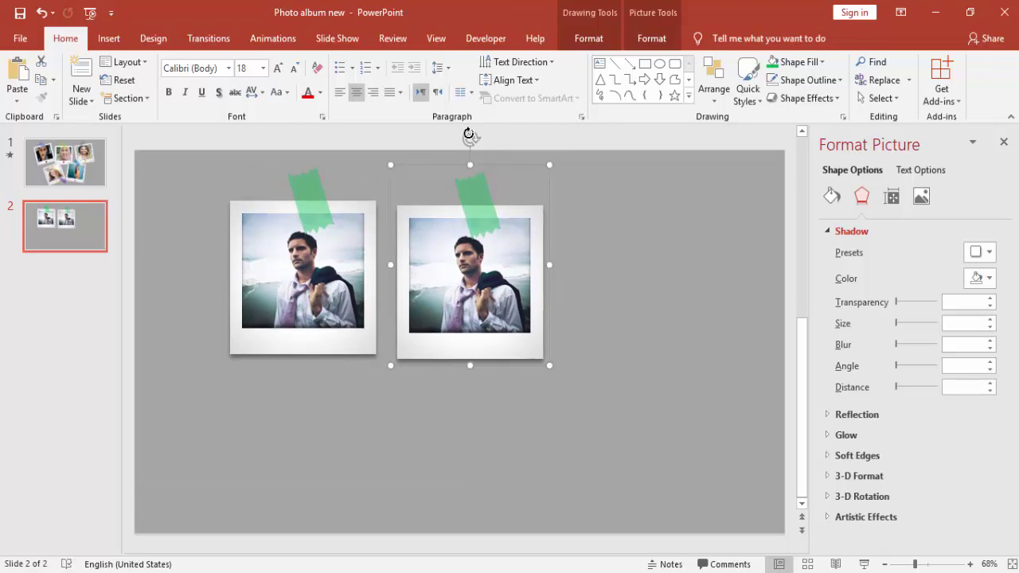
pyautogui.moveTo(469, 137); pyautogui.dragTo(494, 141)
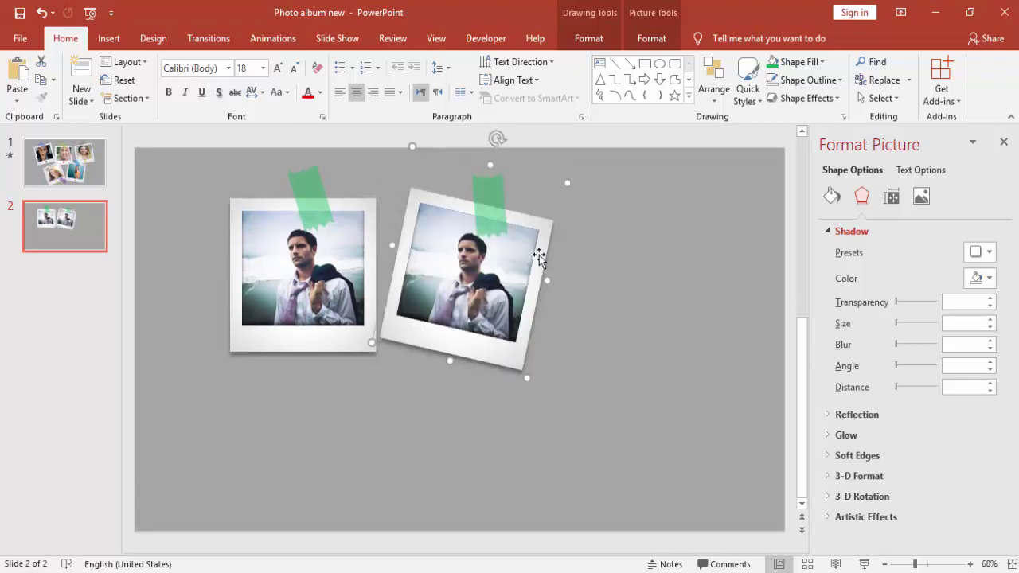
pyautogui.moveTo(539, 257)
pyautogui.mouseDown()
pyautogui.moveTo(524, 281)
pyautogui.moveTo(534, 264)
pyautogui.mouseUp()
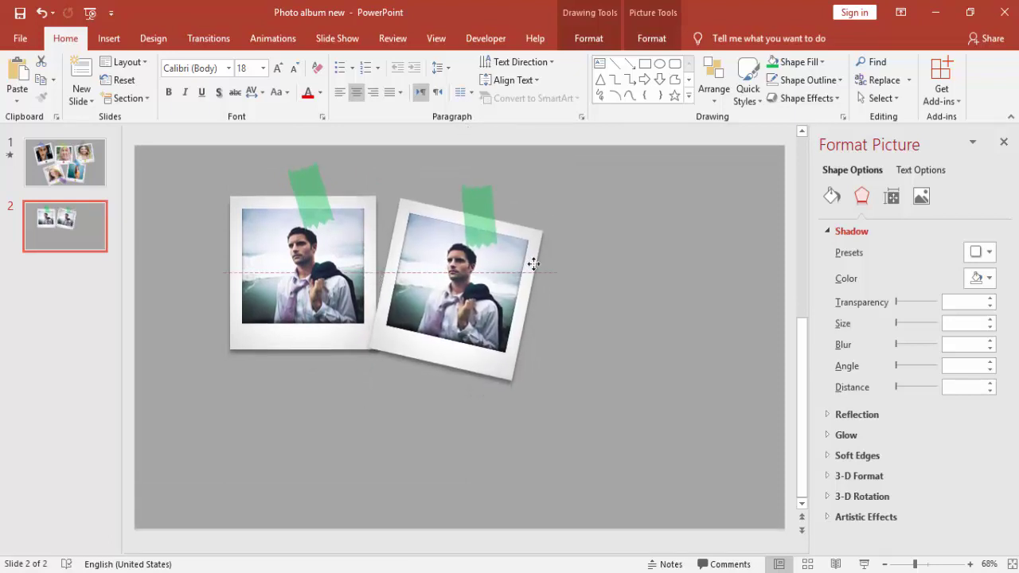
# Add an upright third copy in line with the first, and a tilted fourth copy below it.
pyautogui.hotkey('ctrl', 'd')
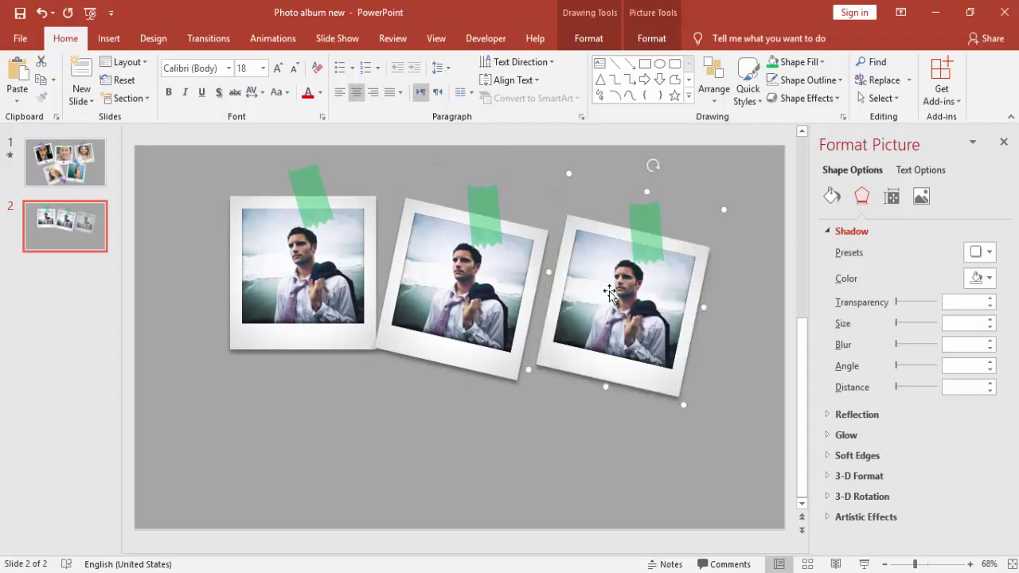
pyautogui.moveTo(704, 254); pyautogui.dragTo(688, 237)
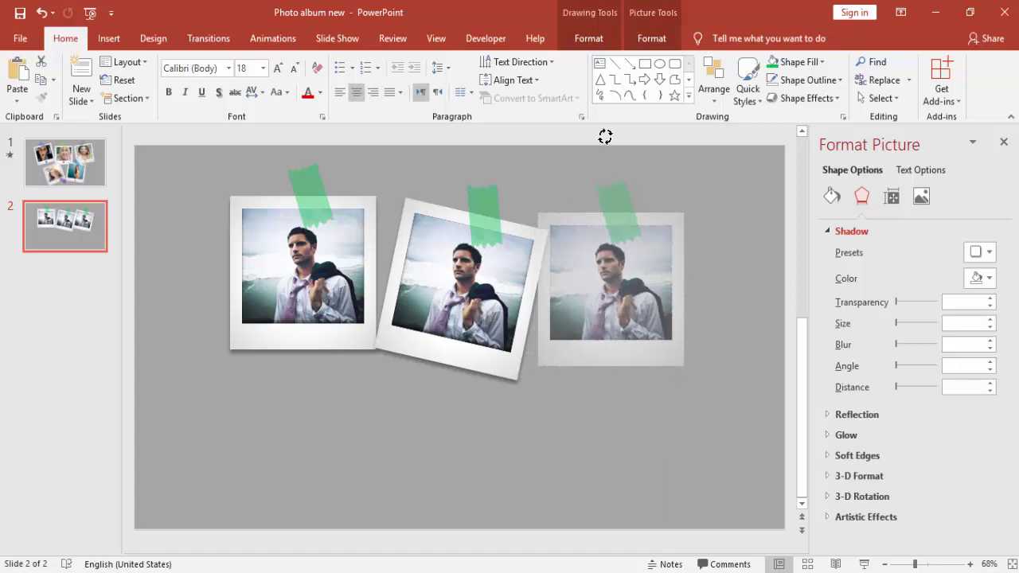
pyautogui.moveTo(635, 146); pyautogui.dragTo(611, 141)
pyautogui.moveTo(657, 236); pyautogui.dragTo(677, 225)
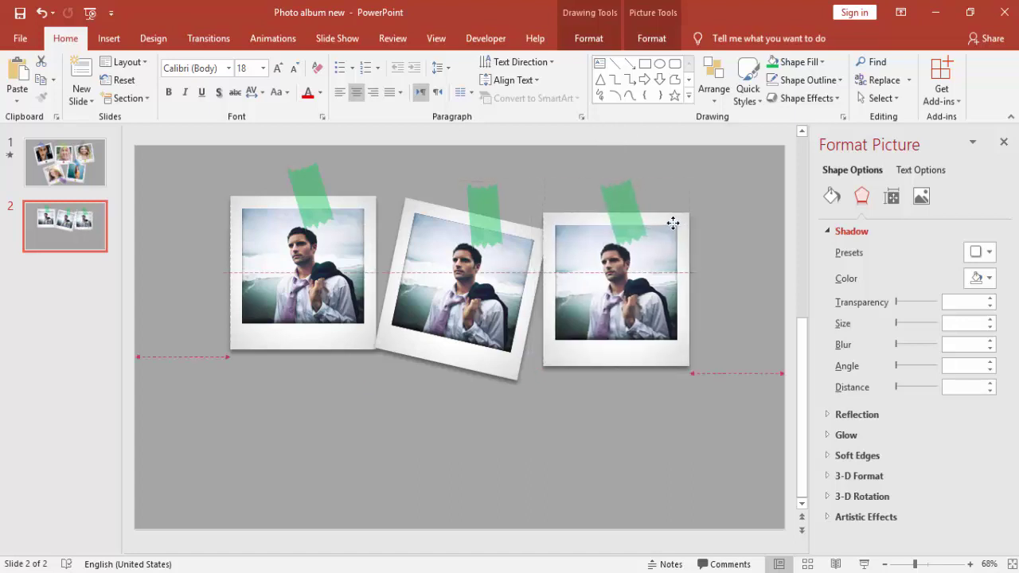
pyautogui.hotkey('ctrl', 'd')
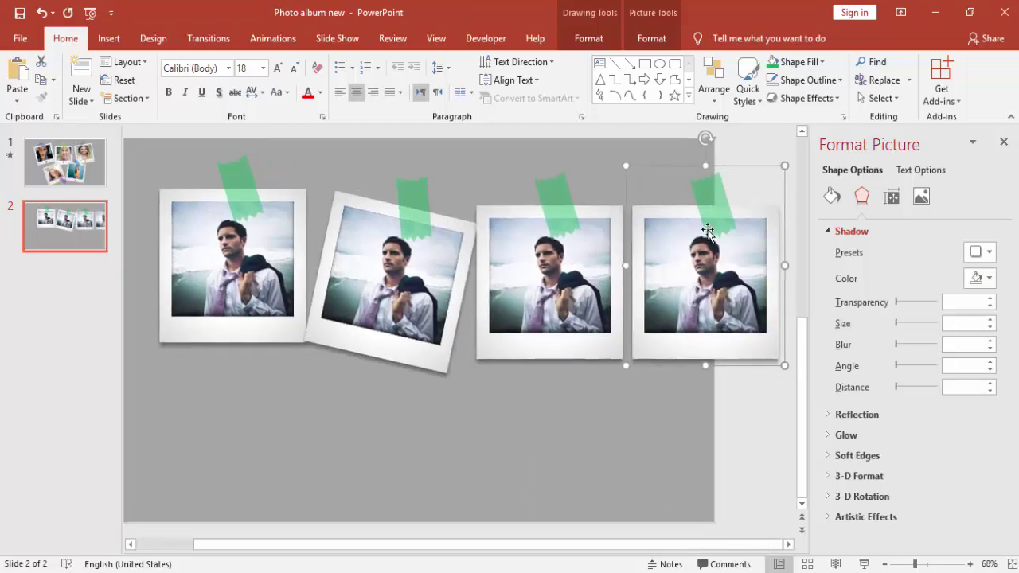
pyautogui.moveTo(764, 216); pyautogui.dragTo(288, 341)
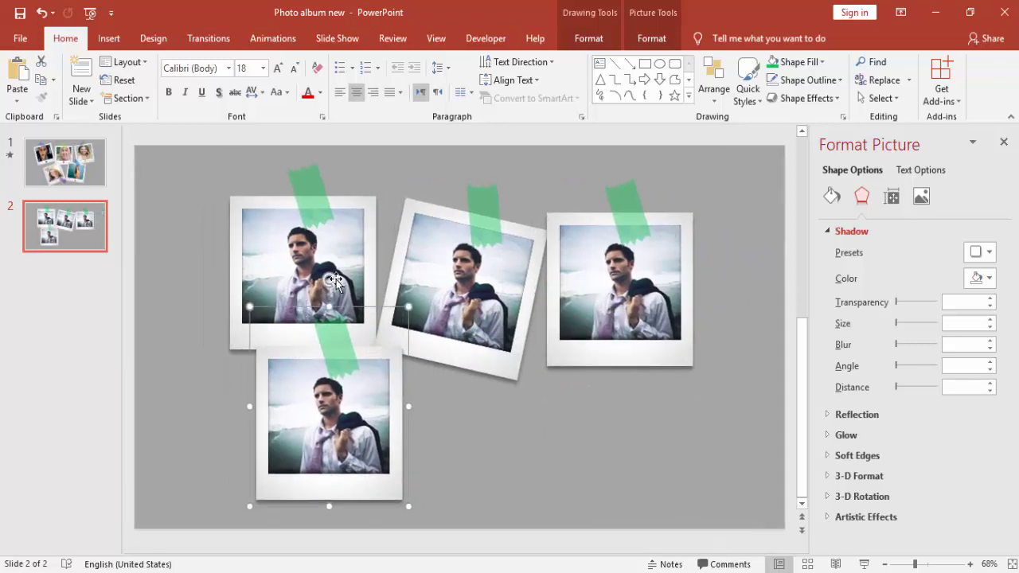
pyautogui.moveTo(324, 280); pyautogui.dragTo(295, 284)
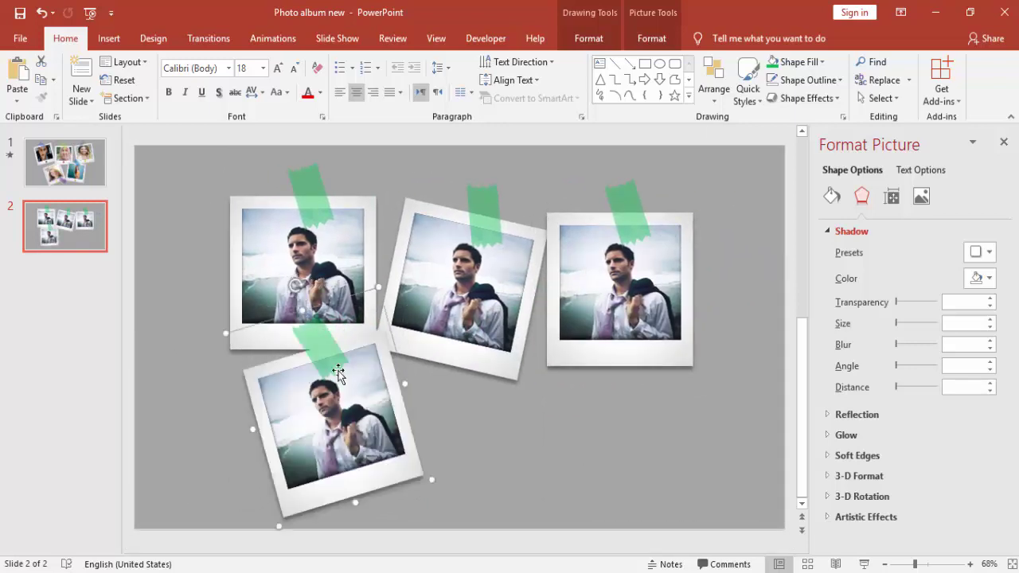
# Send the lower-left photo to the back behind the others.
pyautogui.click(438, 445)
pyautogui.click(404, 439)
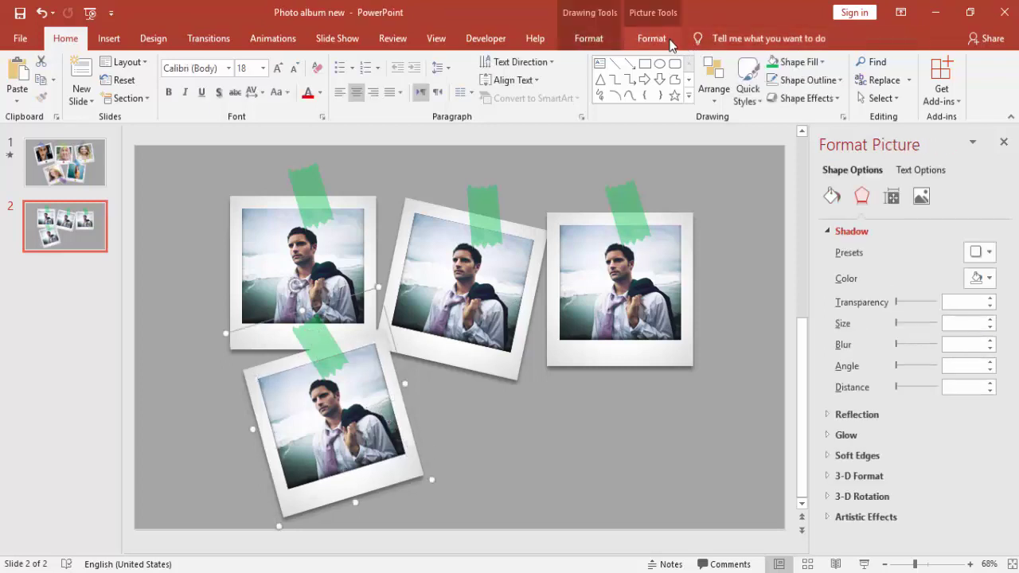
pyautogui.click(653, 38)
pyautogui.click(765, 79)
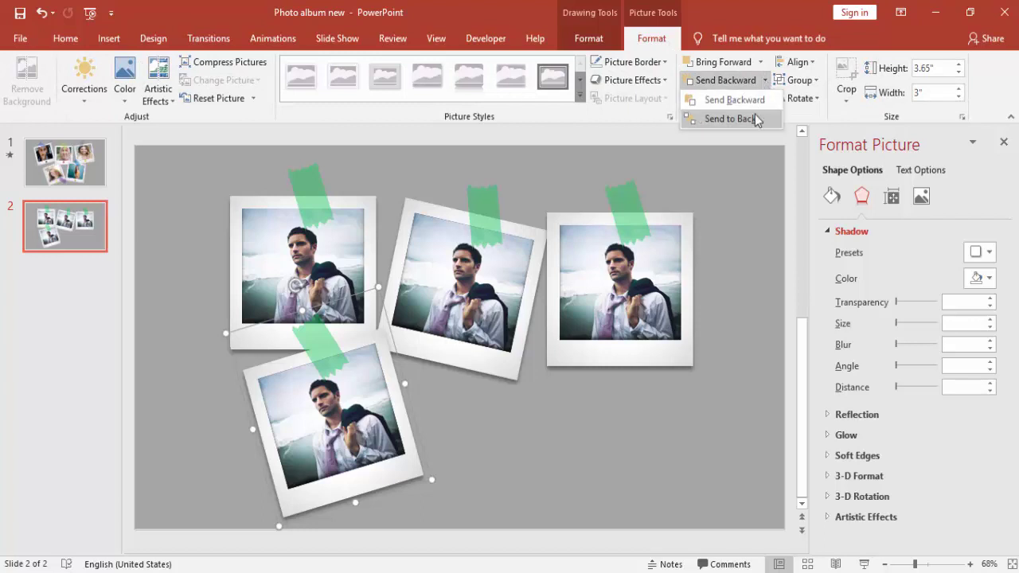
pyautogui.click(731, 118)
pyautogui.click(454, 414)
pyautogui.click(455, 414)
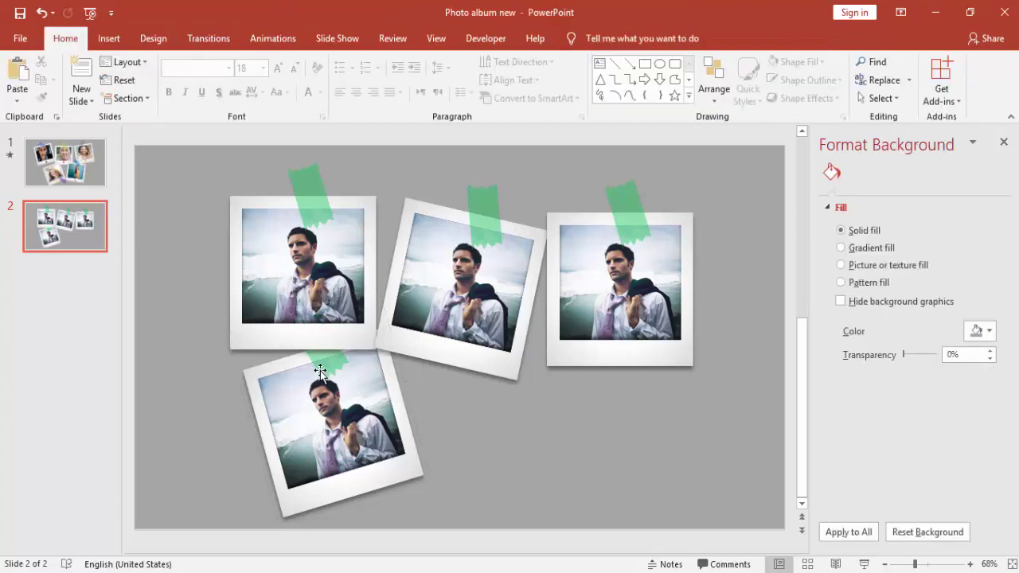
# Move the lower photo's tape to its bottom-right corner and copy the photo to lower right.
pyautogui.click(320, 371)
pyautogui.click(330, 367)
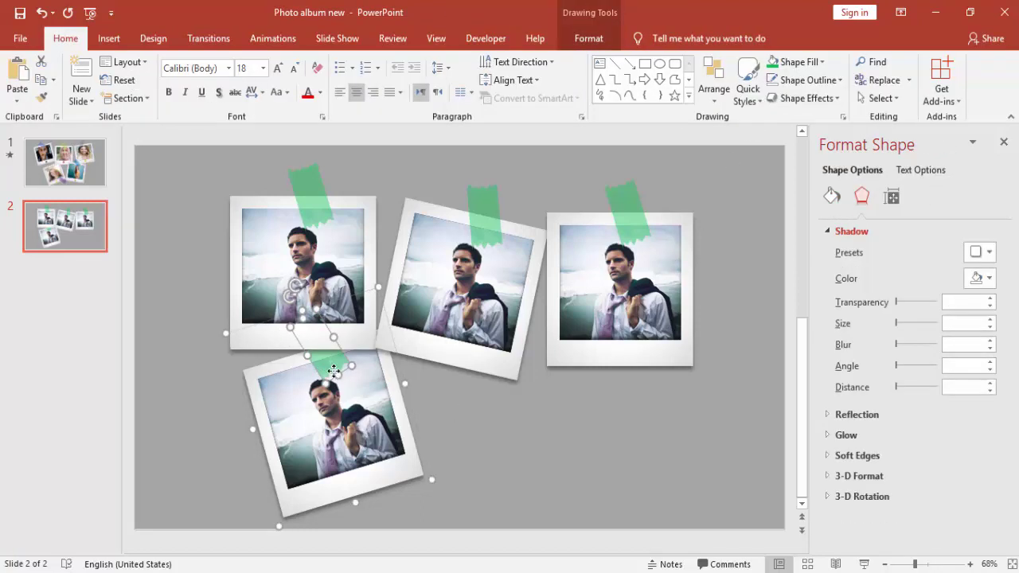
pyautogui.moveTo(333, 371); pyautogui.dragTo(407, 494)
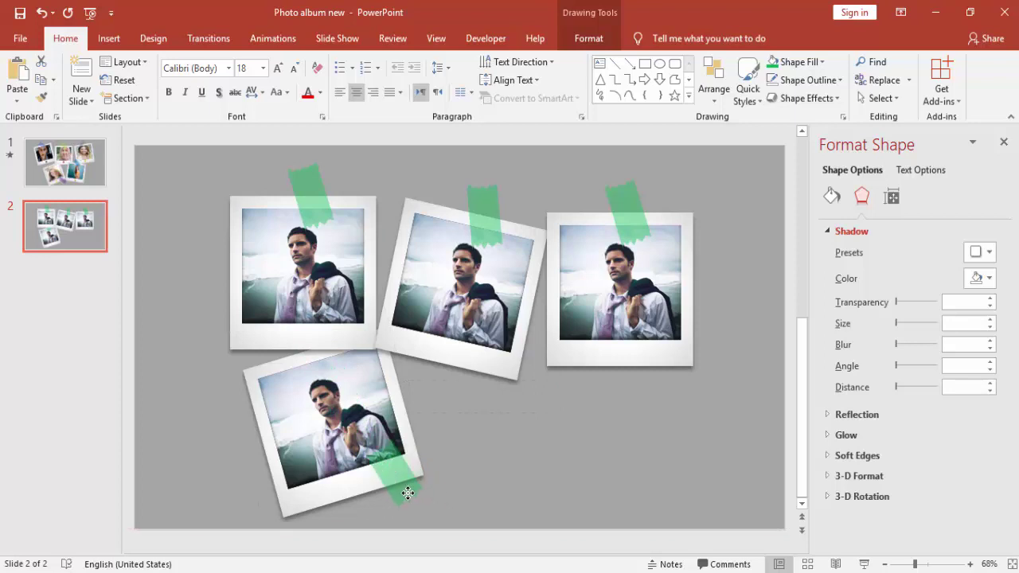
pyautogui.click(414, 400)
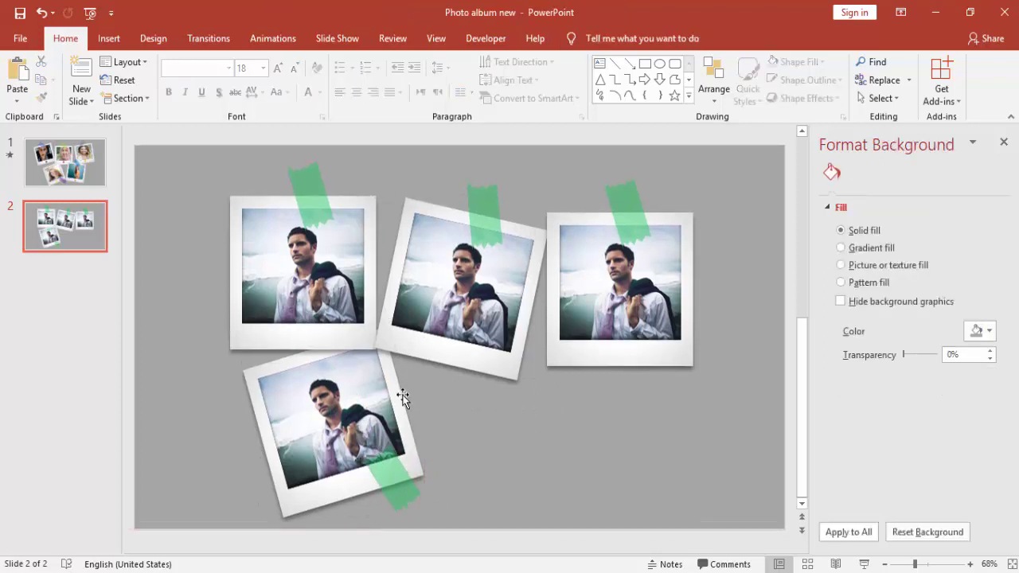
pyautogui.moveTo(403, 399)
pyautogui.mouseDown()
pyautogui.moveTo(403, 386)
pyautogui.moveTo(589, 386)
pyautogui.mouseUp()
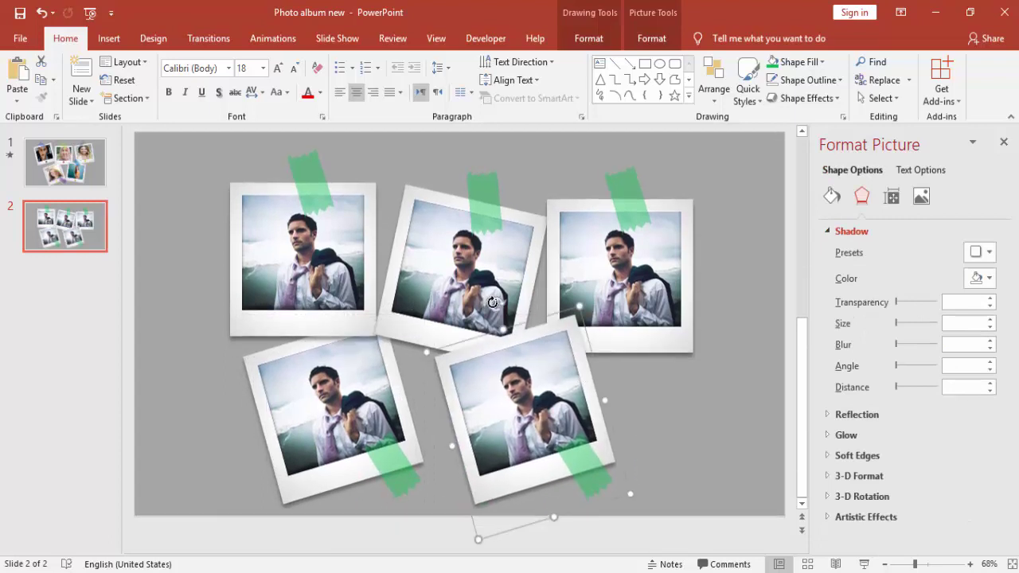
# Straighten the copied photo upright and move its tape from the bottom to the top edge.
pyautogui.moveTo(507, 311); pyautogui.dragTo(528, 318)
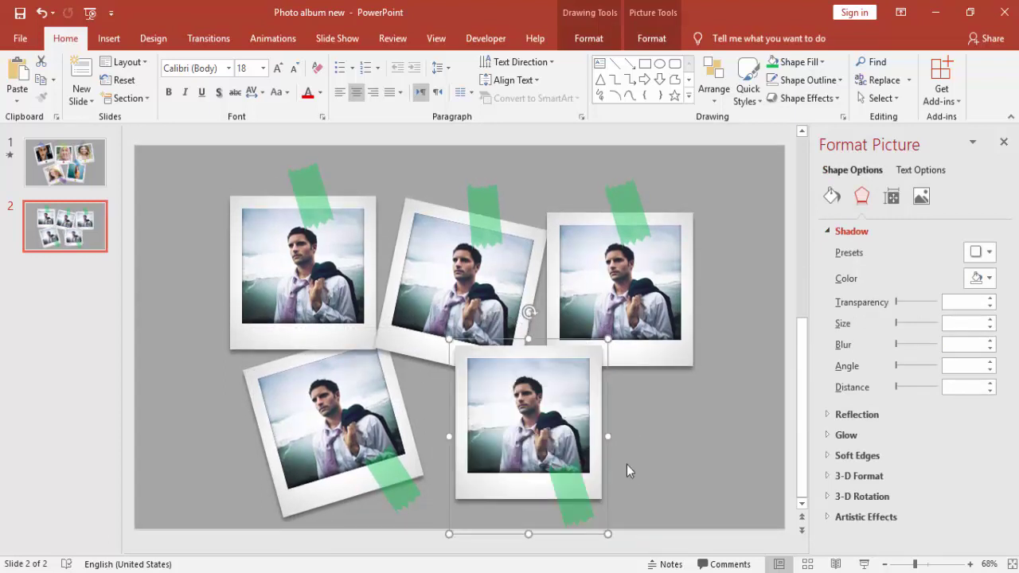
pyautogui.moveTo(568, 488); pyautogui.dragTo(541, 337)
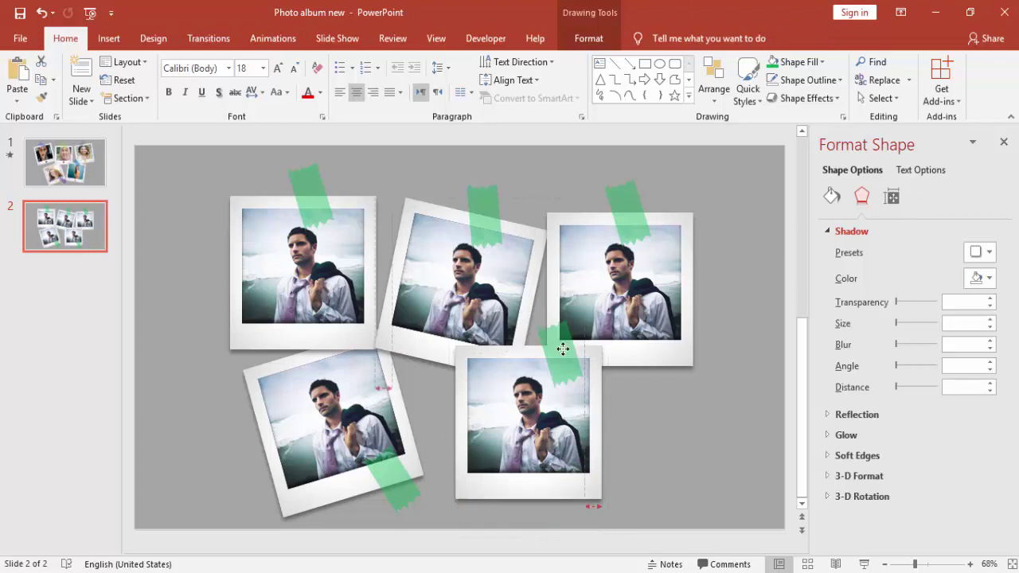
pyautogui.keyDown('shift'); pyautogui.click(546, 350); pyautogui.keyUp('shift')
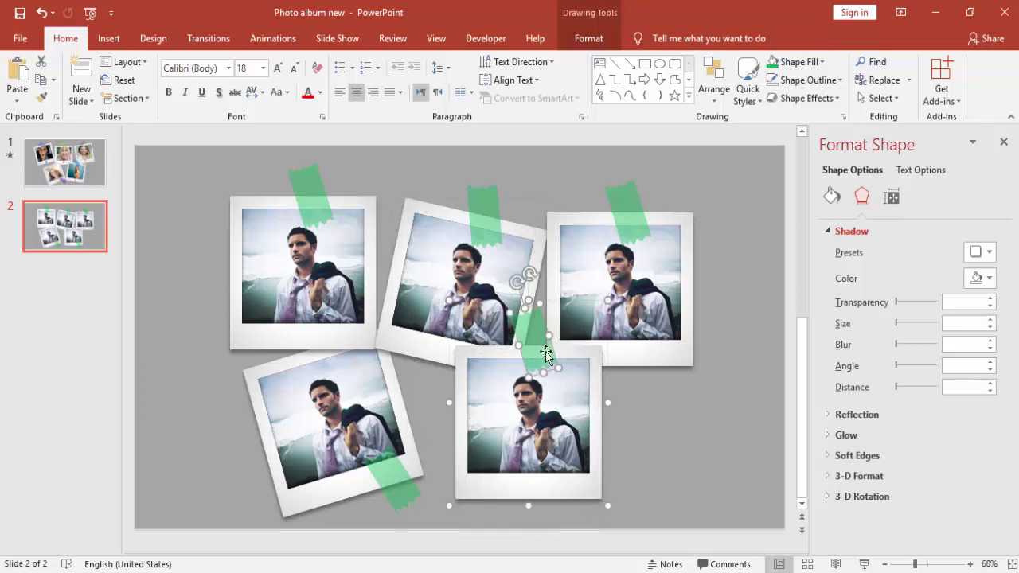
# Tilt the lower-right polaroid slightly clockwise and position it overlapping the top row.
pyautogui.click(597, 389)
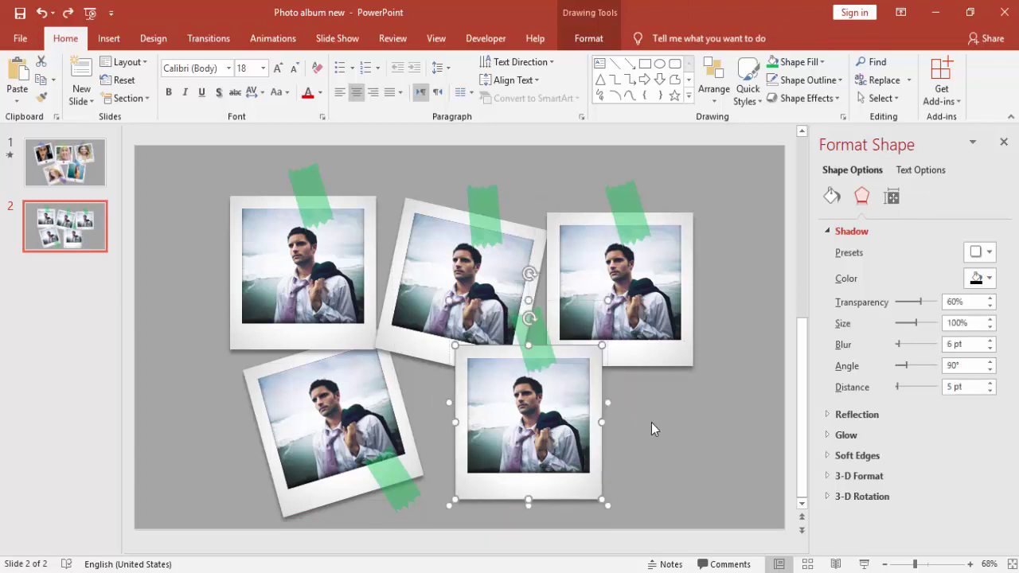
pyautogui.click(614, 412)
pyautogui.click(599, 400)
pyautogui.moveTo(599, 400)
pyautogui.mouseDown()
pyautogui.moveTo(590, 421)
pyautogui.moveTo(602, 411)
pyautogui.mouseUp()
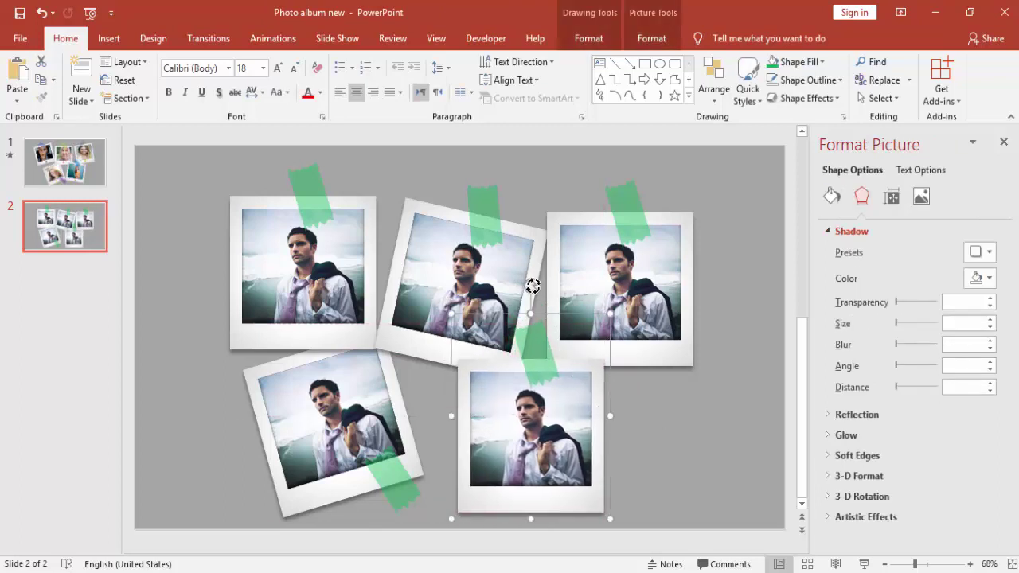
pyautogui.moveTo(533, 286); pyautogui.dragTo(559, 293)
pyautogui.click(621, 432)
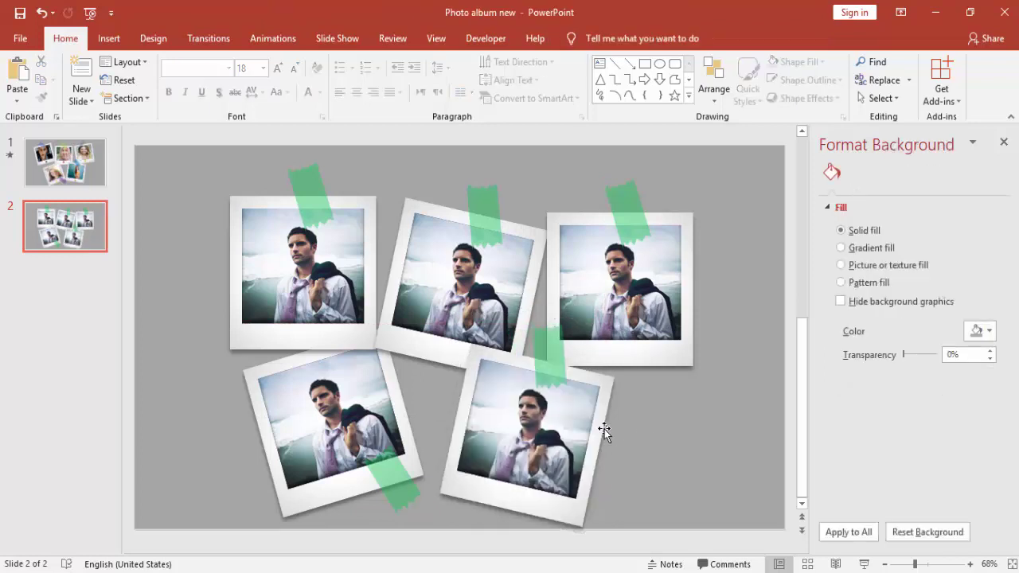
pyautogui.click(606, 430)
pyautogui.moveTo(604, 431)
pyautogui.mouseDown()
pyautogui.moveTo(590, 440)
pyautogui.moveTo(598, 437)
pyautogui.mouseUp()
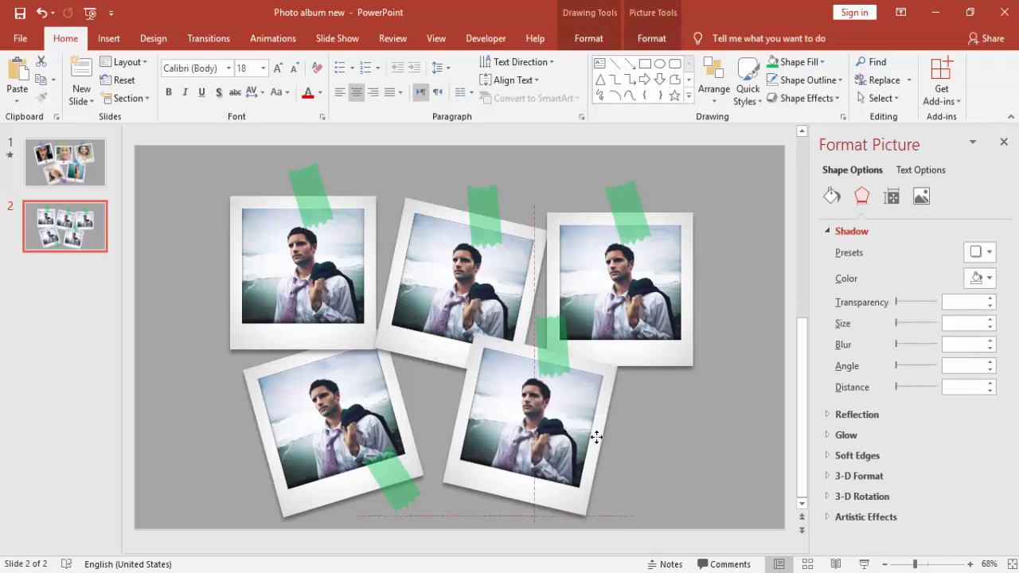
pyautogui.click(683, 412)
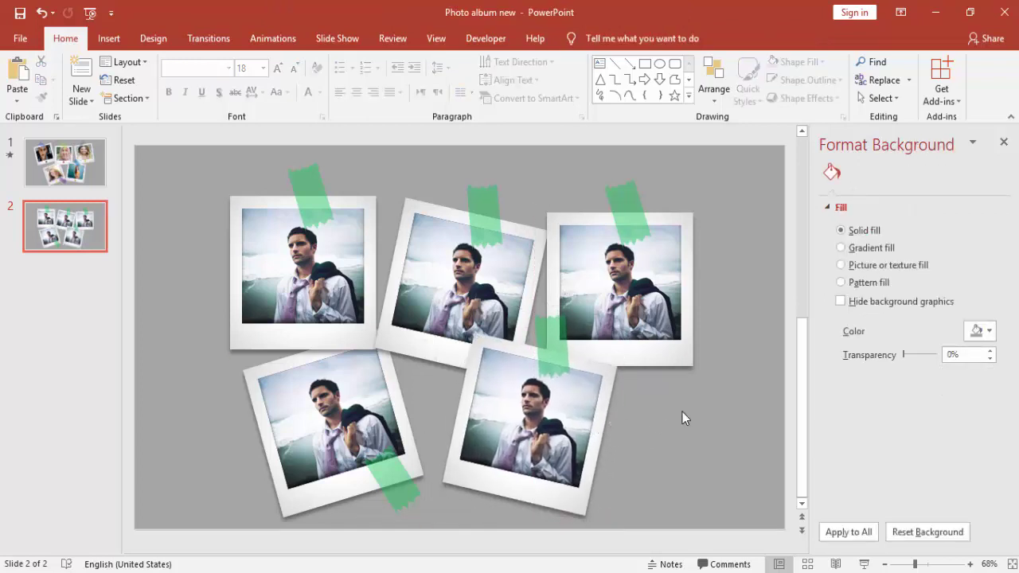
# Fill the middle photo's tape blue and the right photo's tape purple.
pyautogui.click(491, 210)
pyautogui.click(491, 210)
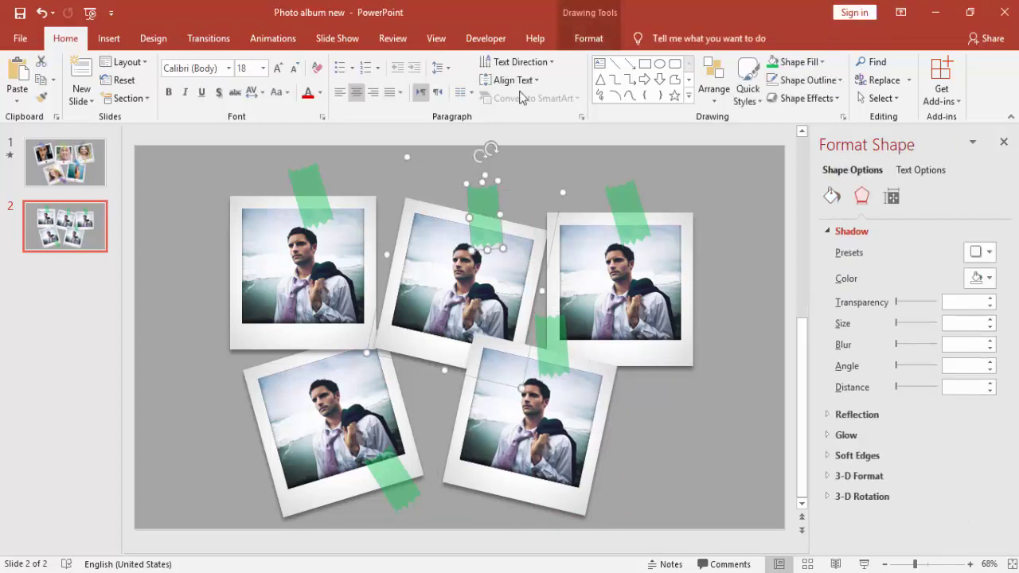
pyautogui.click(588, 38)
pyautogui.click(380, 61)
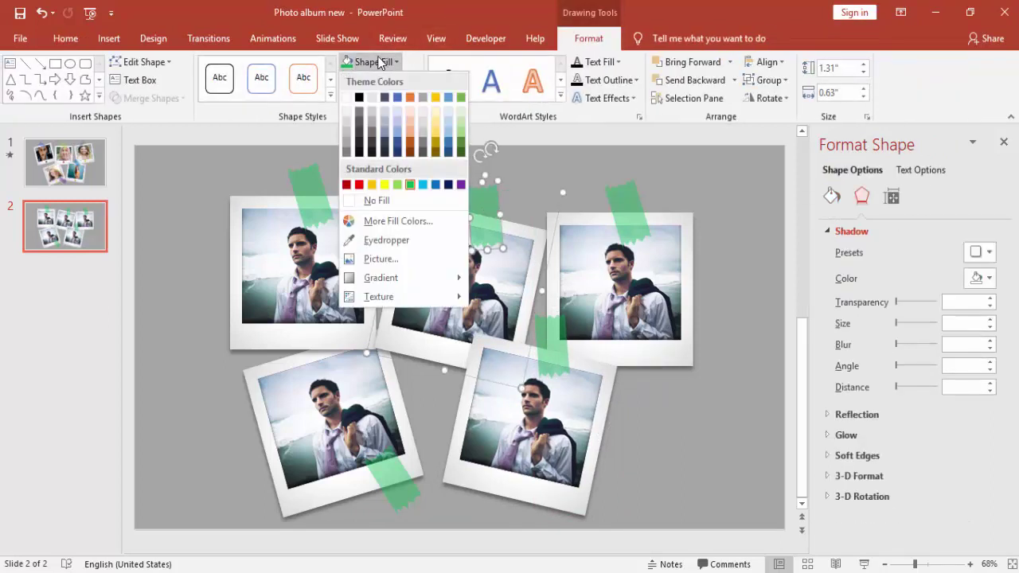
pyautogui.click(435, 185)
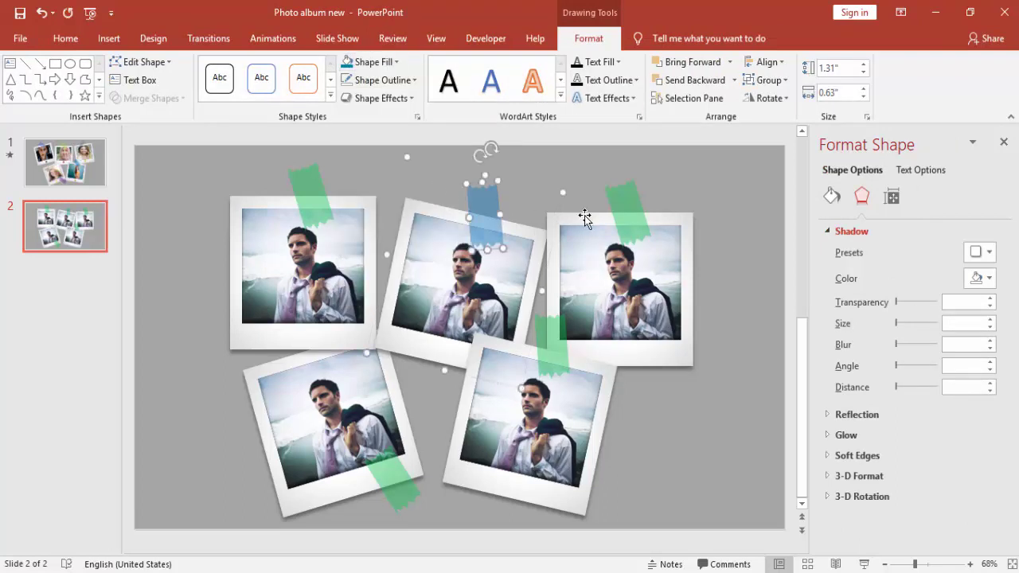
pyautogui.click(615, 211)
pyautogui.click(620, 211)
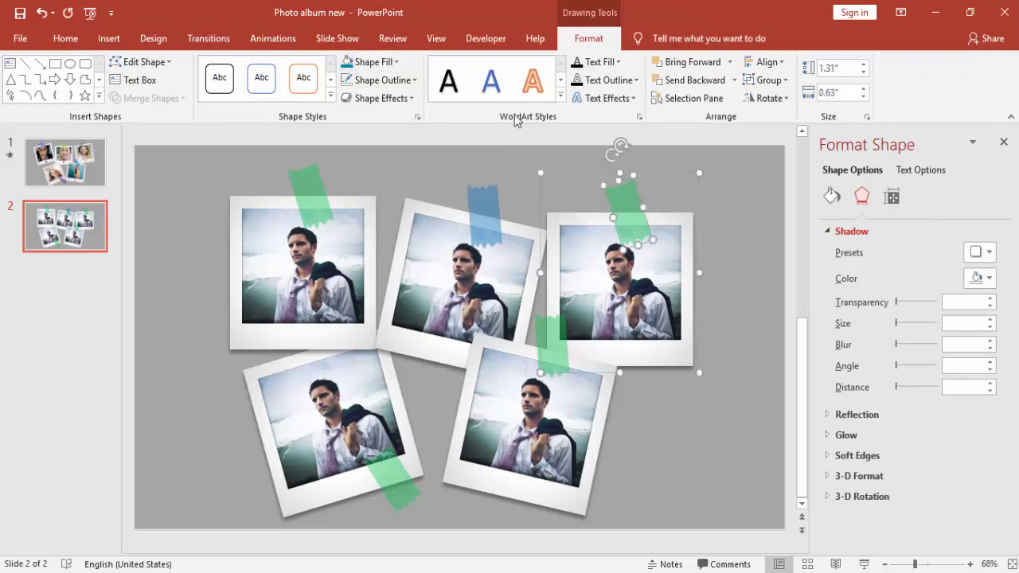
pyautogui.click(374, 61)
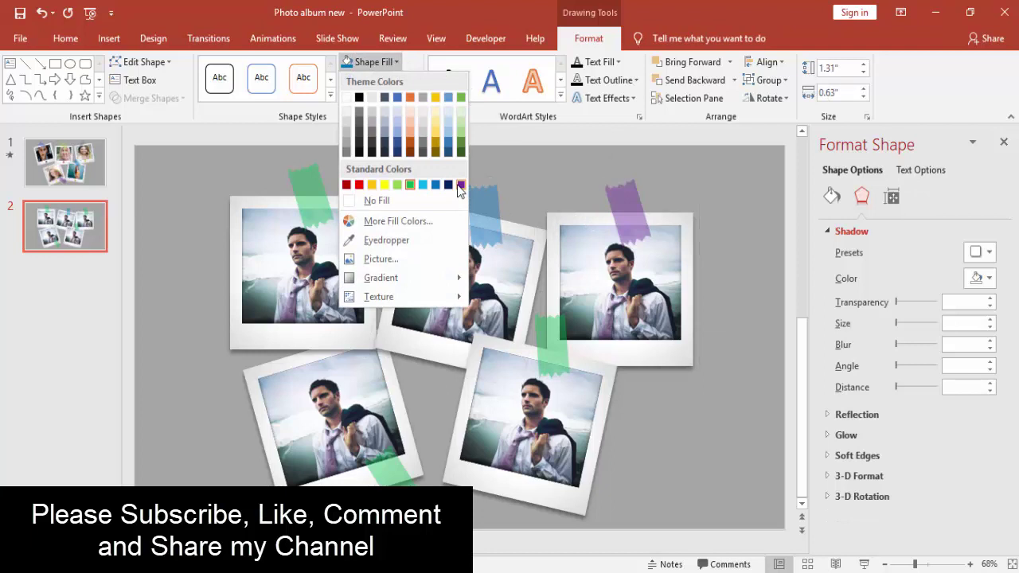
pyautogui.click(460, 185)
# Fill the bottom-right photo's tape red and the bottom-left photo's tape yellow.
pyautogui.click(550, 346)
pyautogui.click(558, 339)
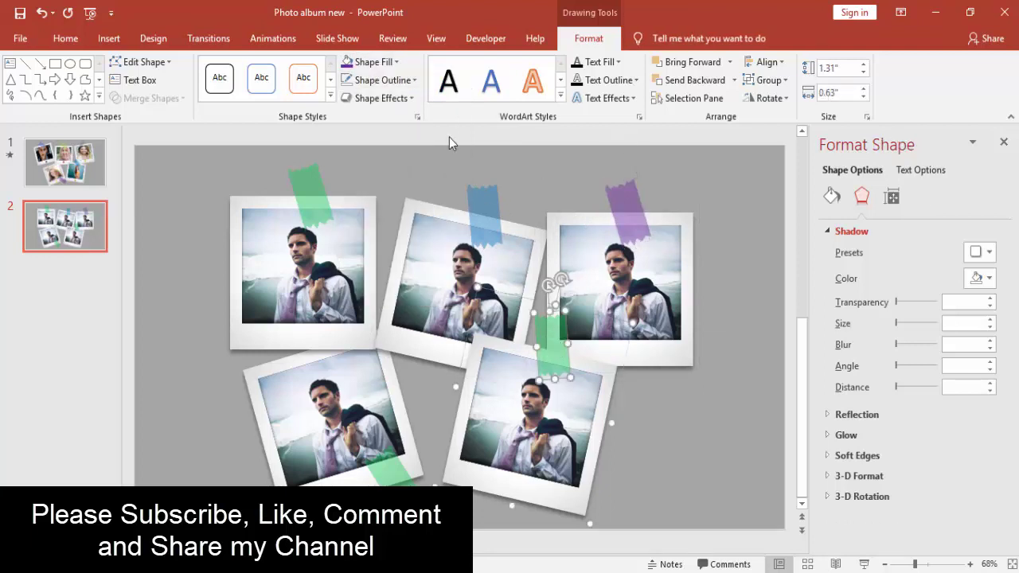
pyautogui.click(389, 63)
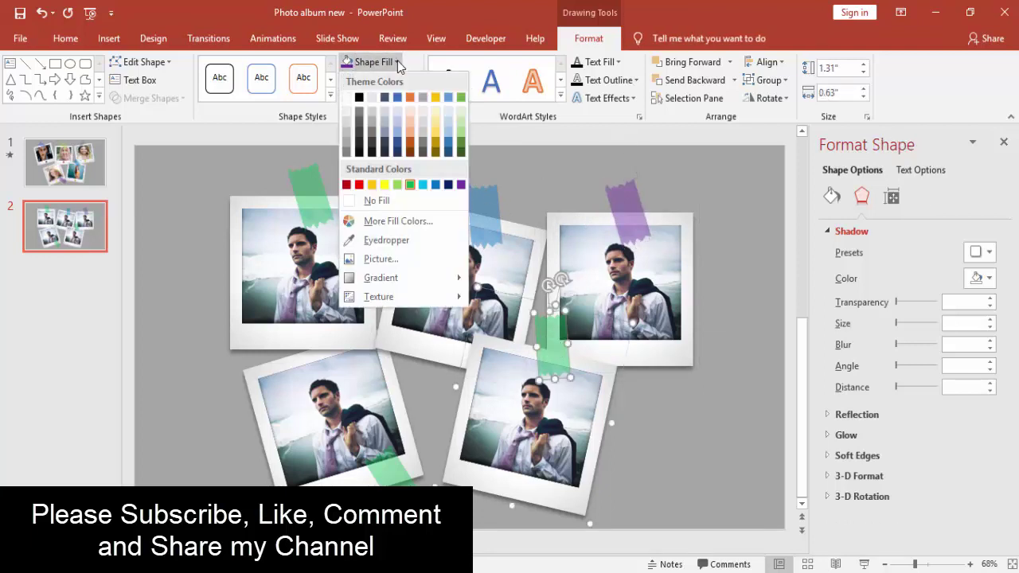
pyautogui.click(359, 187)
pyautogui.scroll(-1, 384, 469)
pyautogui.click(393, 469)
pyautogui.keyDown('shift'); pyautogui.click(393, 469); pyautogui.keyUp('shift')
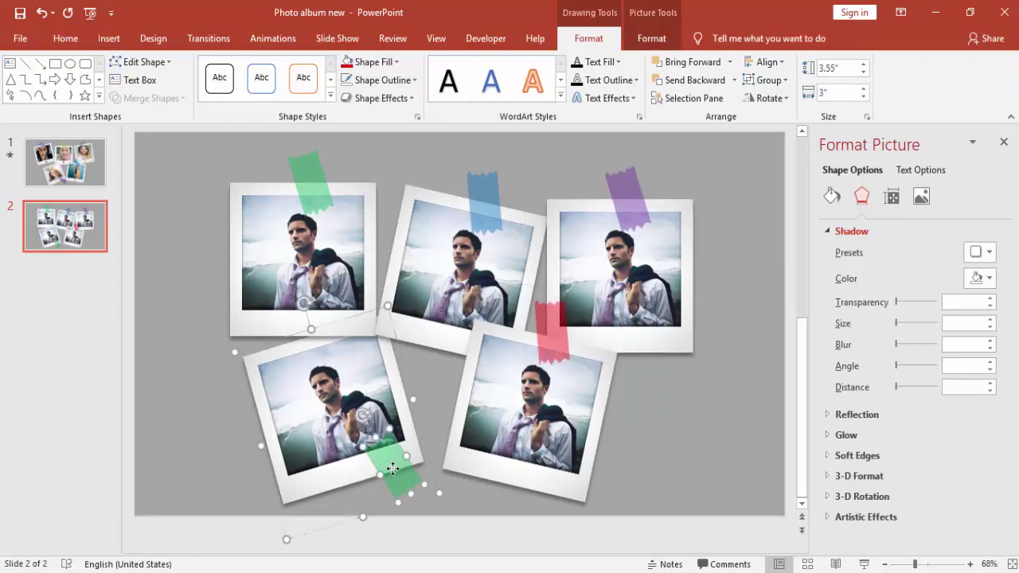
pyautogui.click(372, 62)
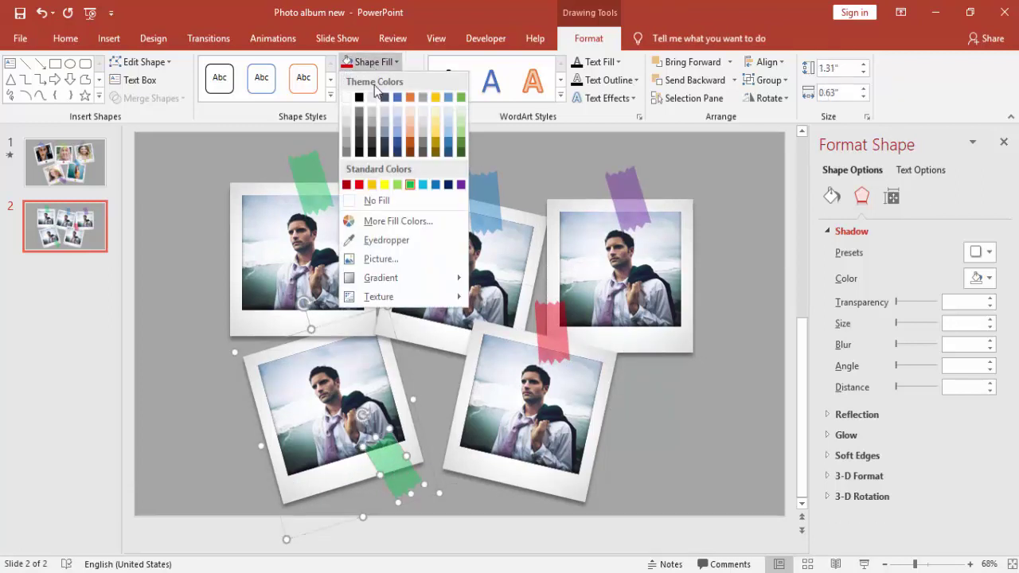
pyautogui.click(372, 185)
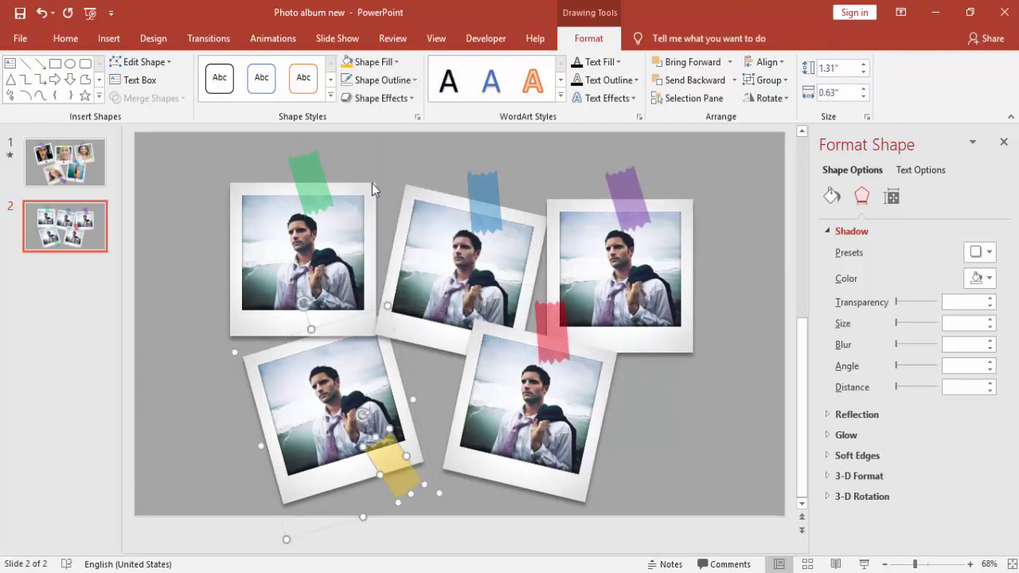
# Ungroup the three top-row polaroids: top-left, top-middle and top-right.
pyautogui.click(706, 394)
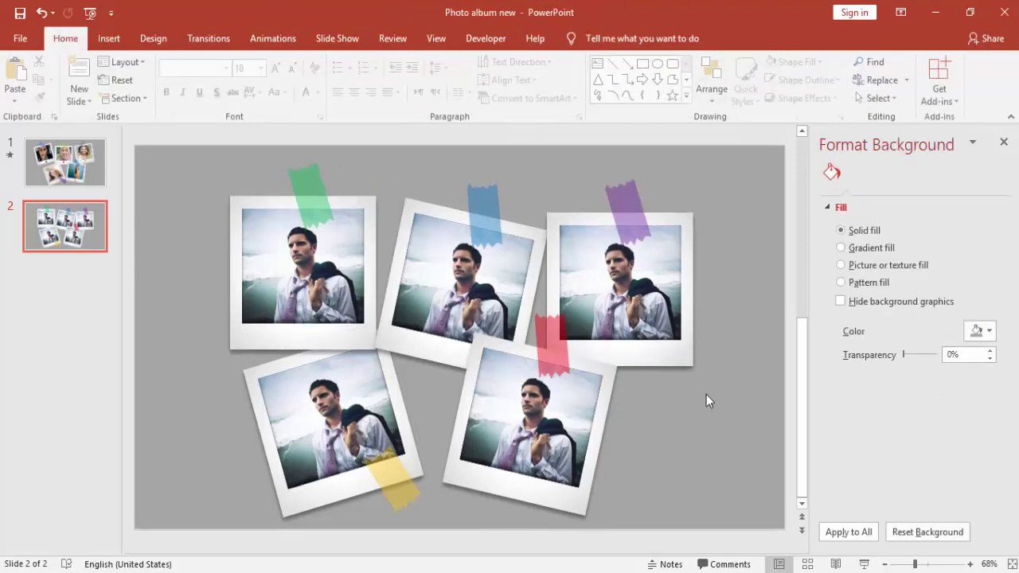
pyautogui.click(368, 225)
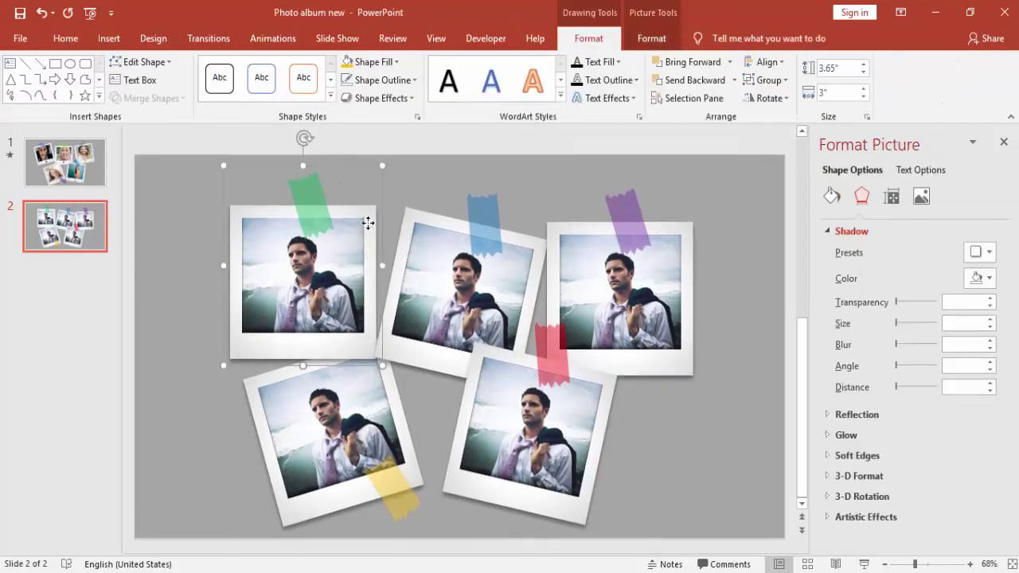
pyautogui.rightClick(369, 225)
pyautogui.moveTo(405, 318)
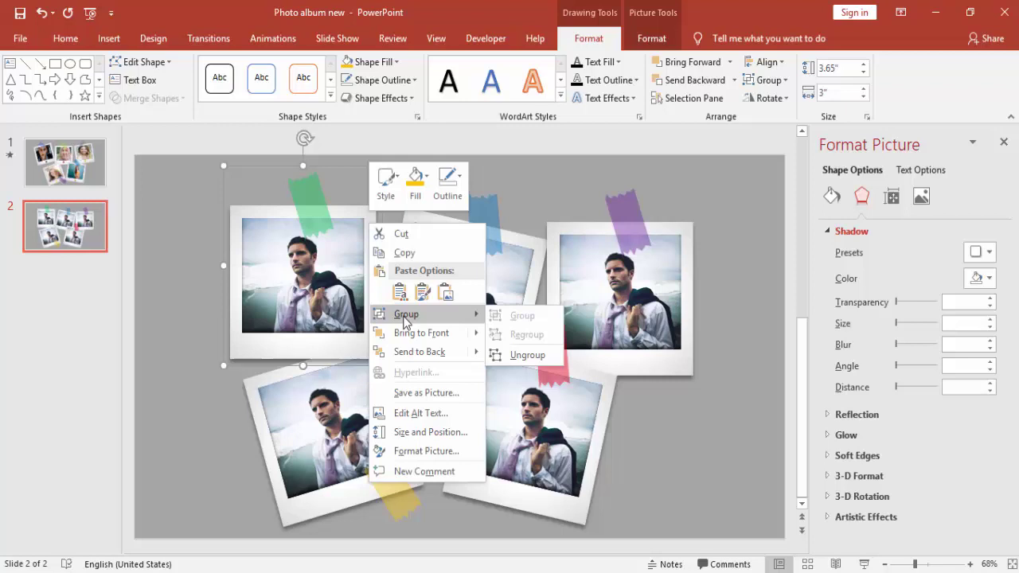
pyautogui.click(524, 355)
pyautogui.click(701, 383)
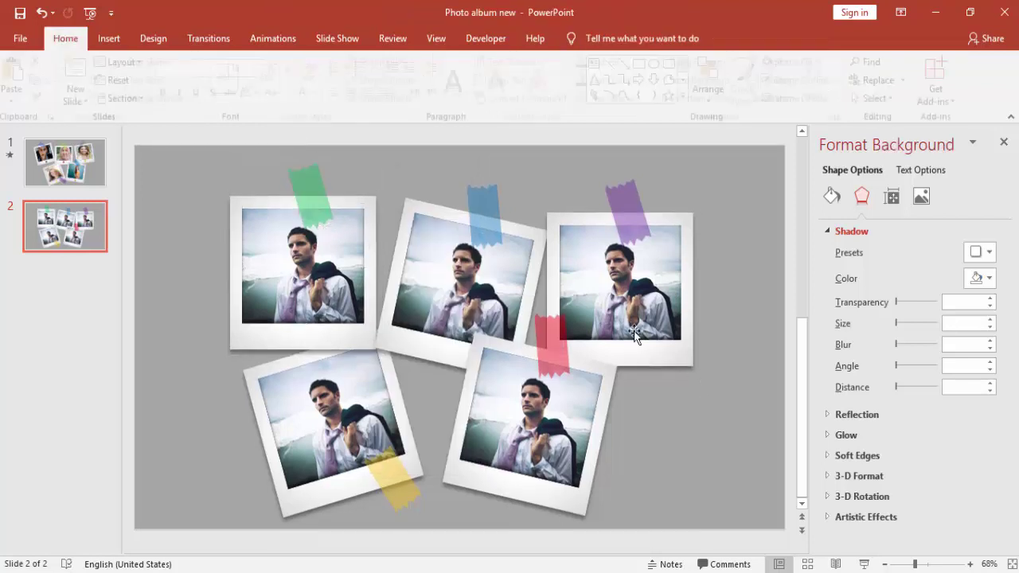
pyautogui.click(528, 228)
pyautogui.rightClick(528, 228)
pyautogui.moveTo(596, 328)
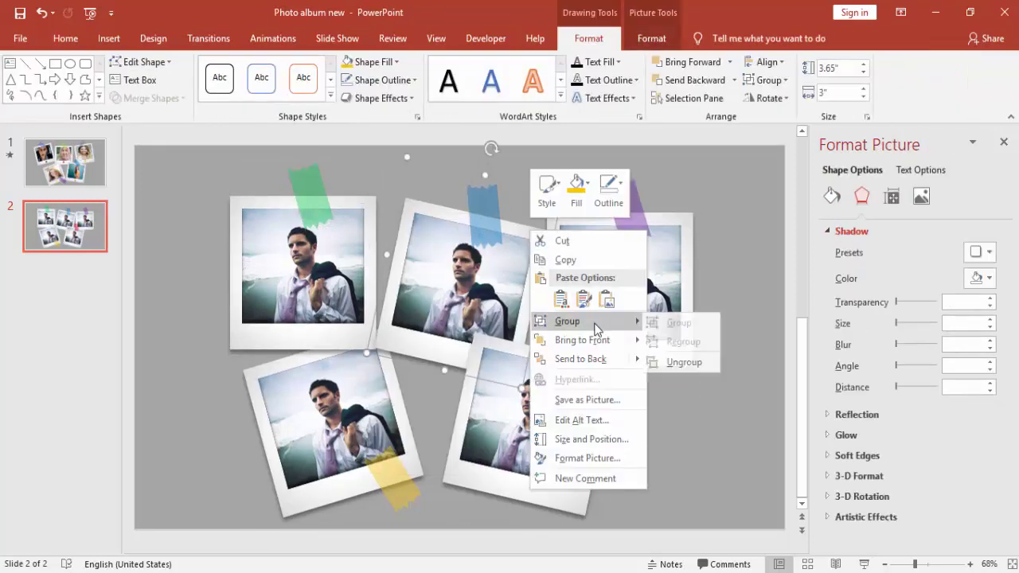
pyautogui.click(705, 362)
pyautogui.click(709, 418)
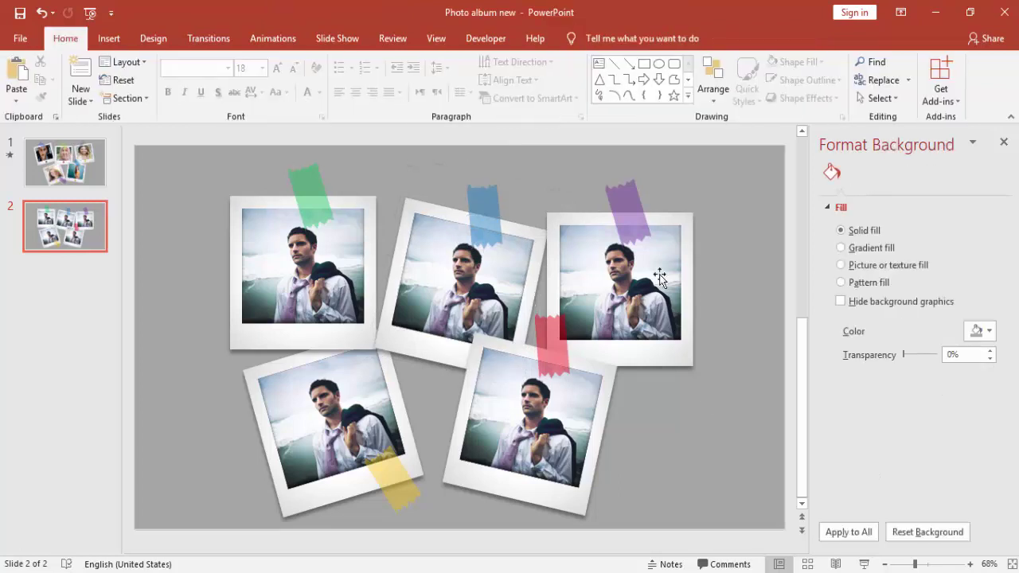
pyautogui.click(674, 221)
pyautogui.rightClick(674, 222)
pyautogui.moveTo(716, 317)
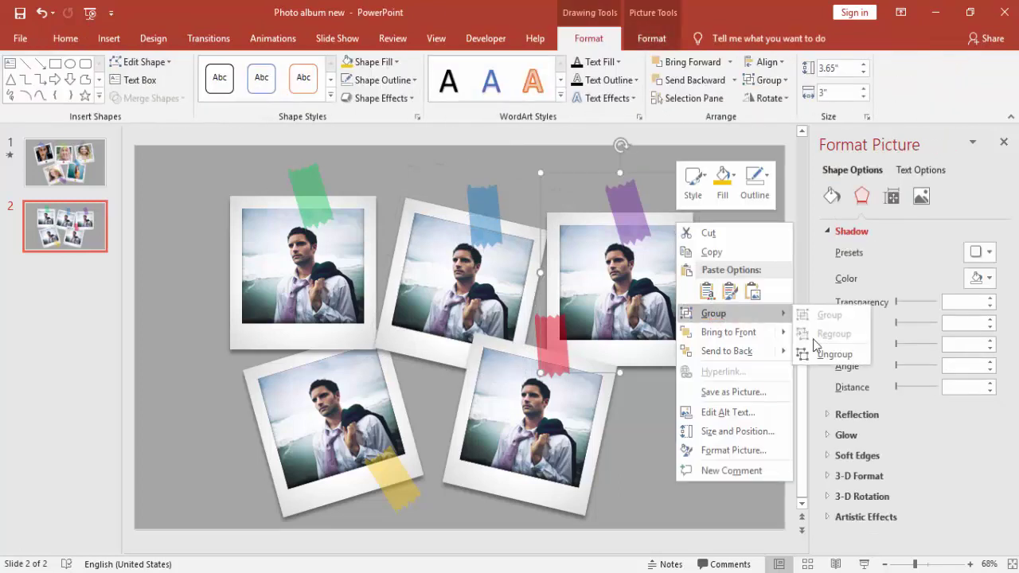
pyautogui.click(820, 356)
# Ungroup the bottom-left and bottom-right polaroids.
pyautogui.click(734, 417)
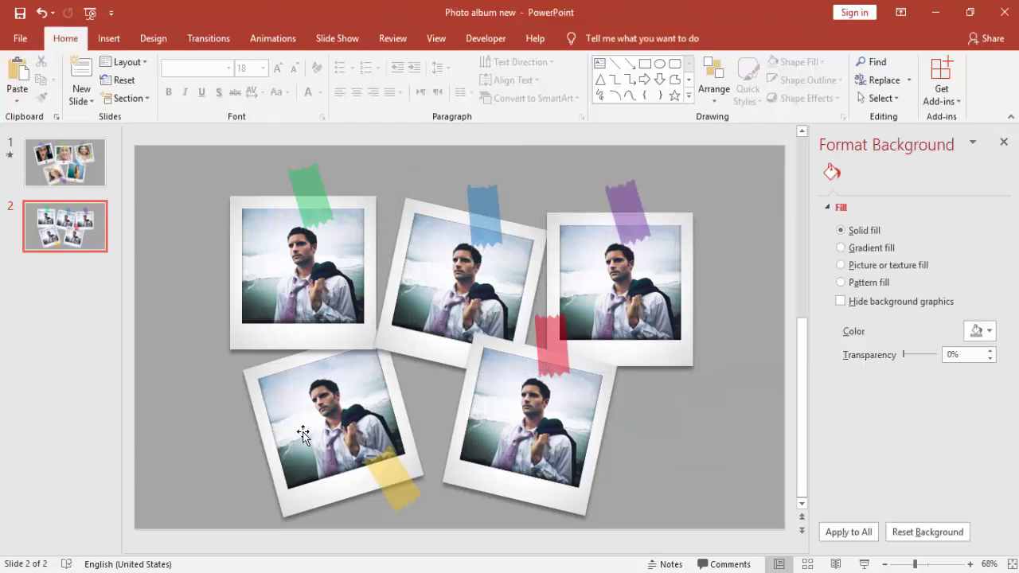
pyautogui.click(404, 407)
pyautogui.rightClick(404, 407)
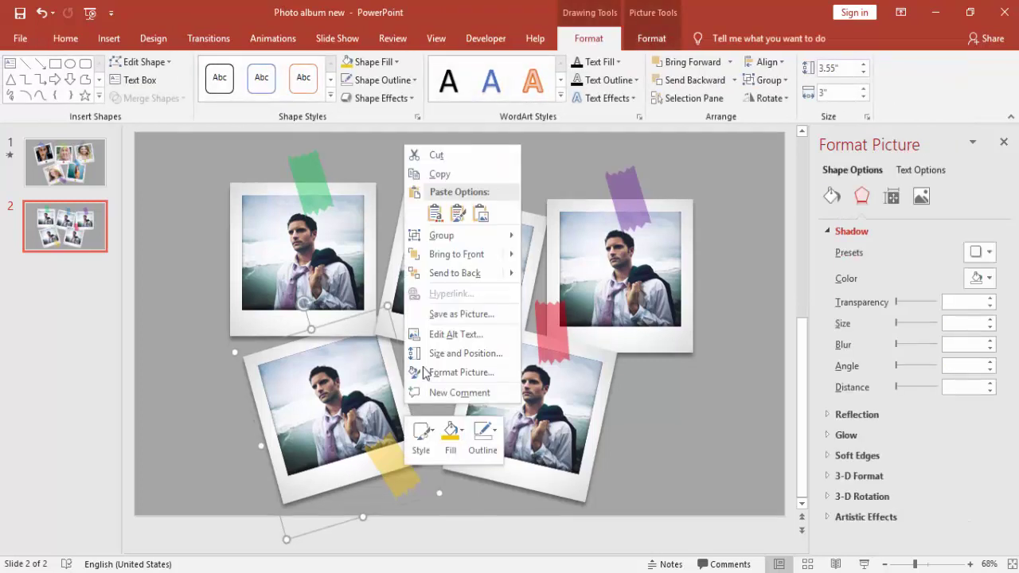
pyautogui.moveTo(455, 237)
pyautogui.click(589, 281)
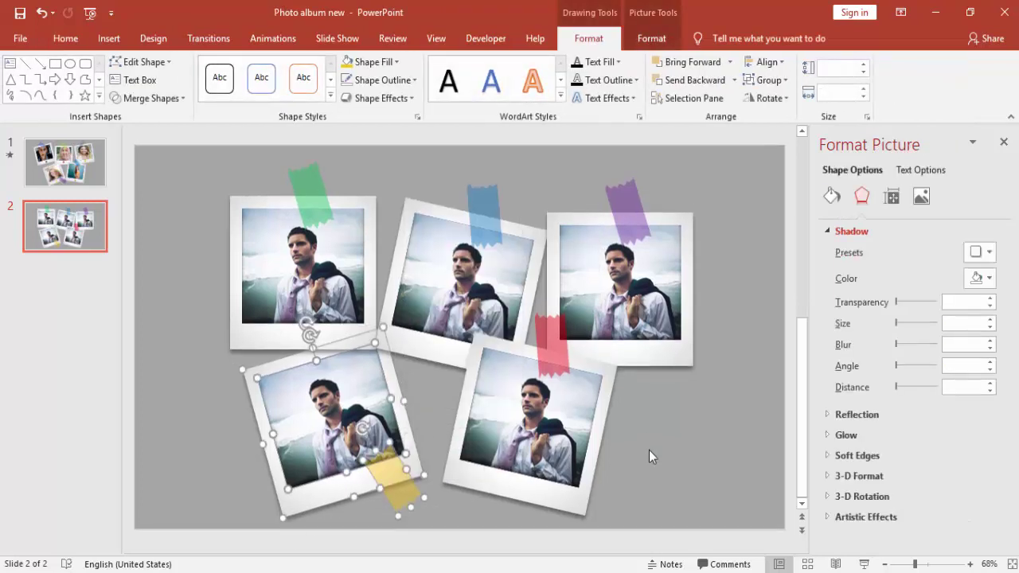
pyautogui.click(649, 449)
pyautogui.click(608, 412)
pyautogui.rightClick(605, 411)
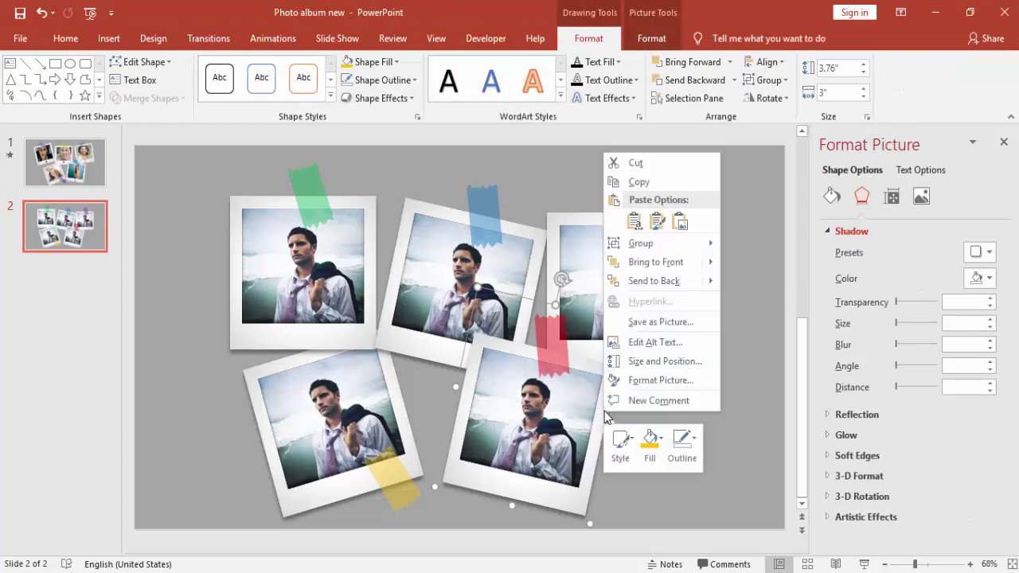
pyautogui.moveTo(665, 243)
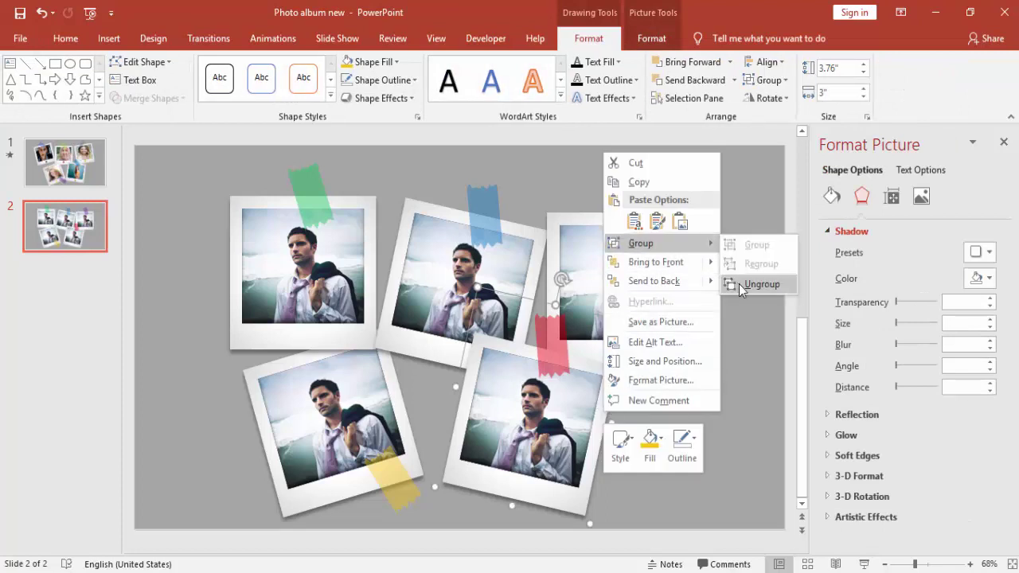
pyautogui.click(742, 284)
pyautogui.click(723, 412)
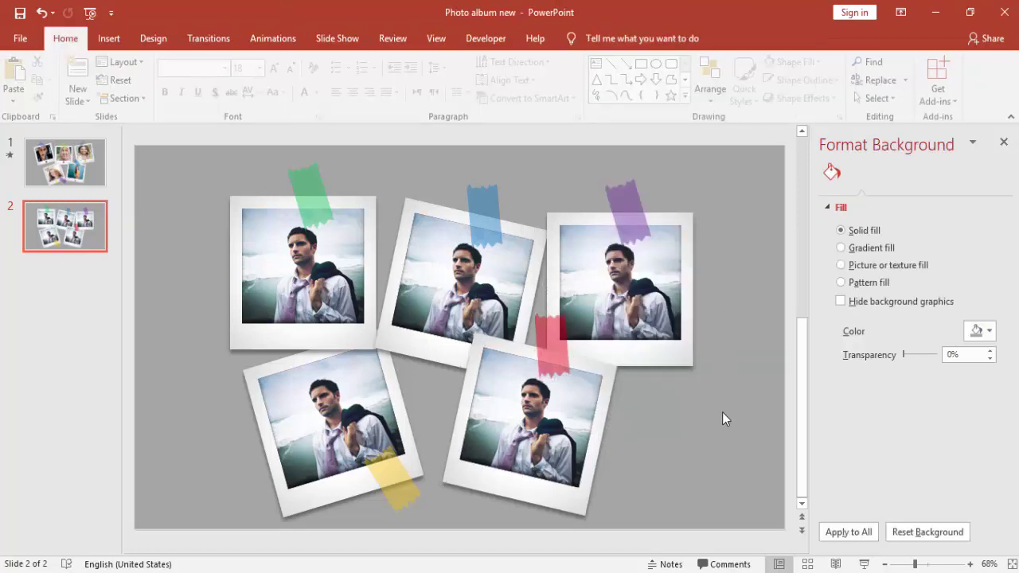
pyautogui.click(324, 267)
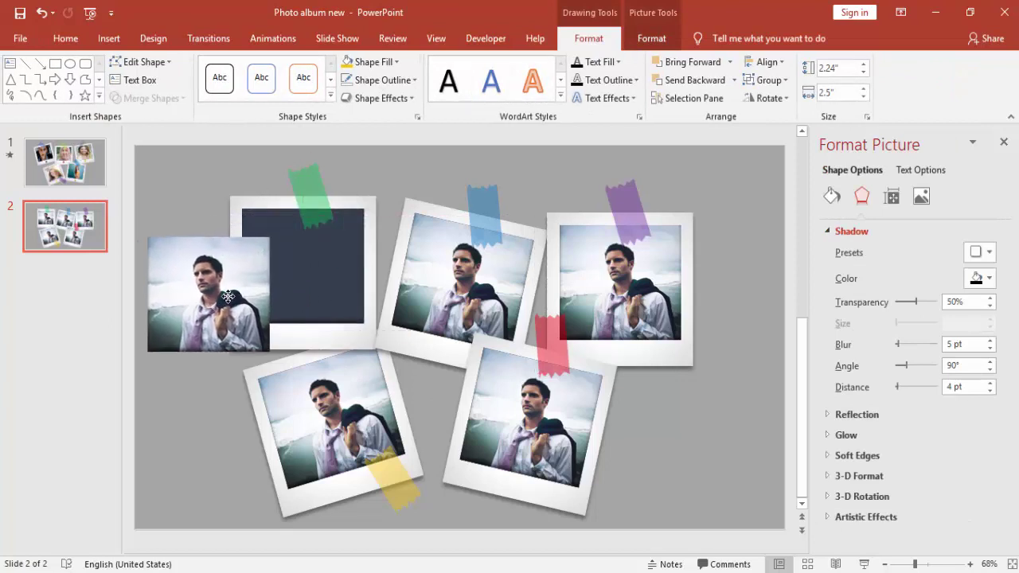
# Move the top-left photo aside, type 'Photo' in the dark frame, and place the photo back.
pyautogui.moveTo(305, 269); pyautogui.dragTo(193, 302)
pyautogui.click(337, 271)
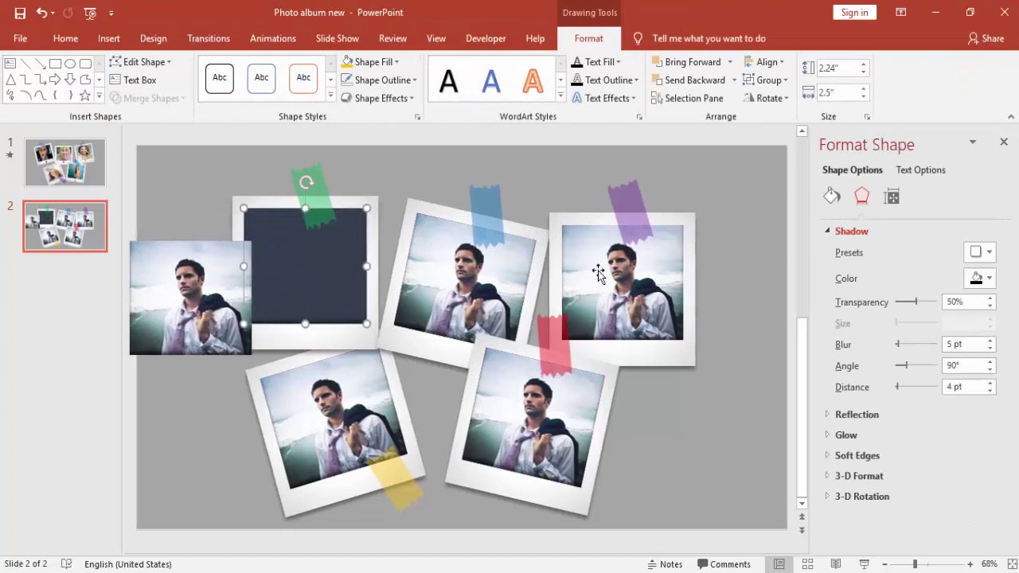
pyautogui.write('Photo')
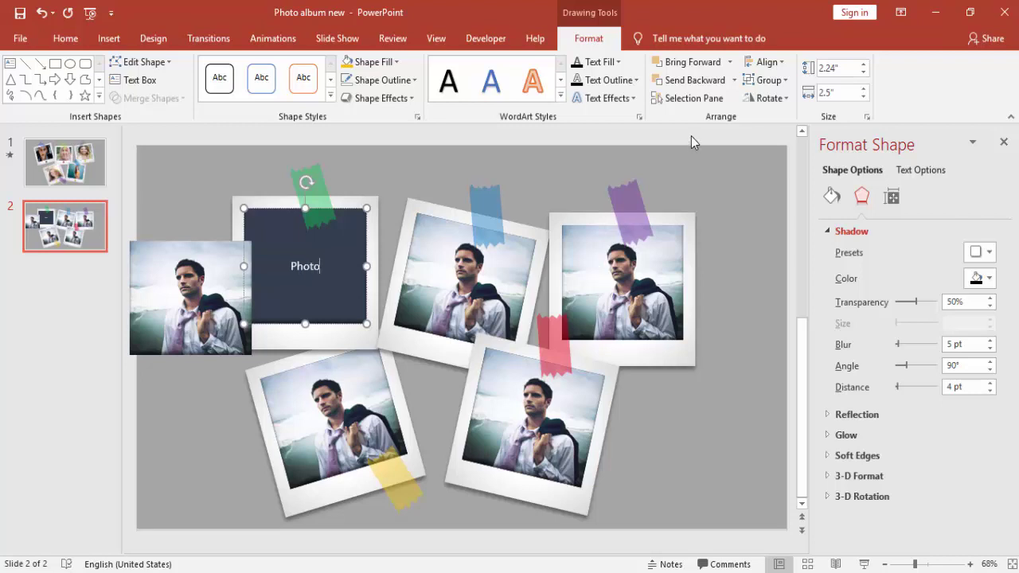
pyautogui.click(682, 189)
pyautogui.click(204, 285)
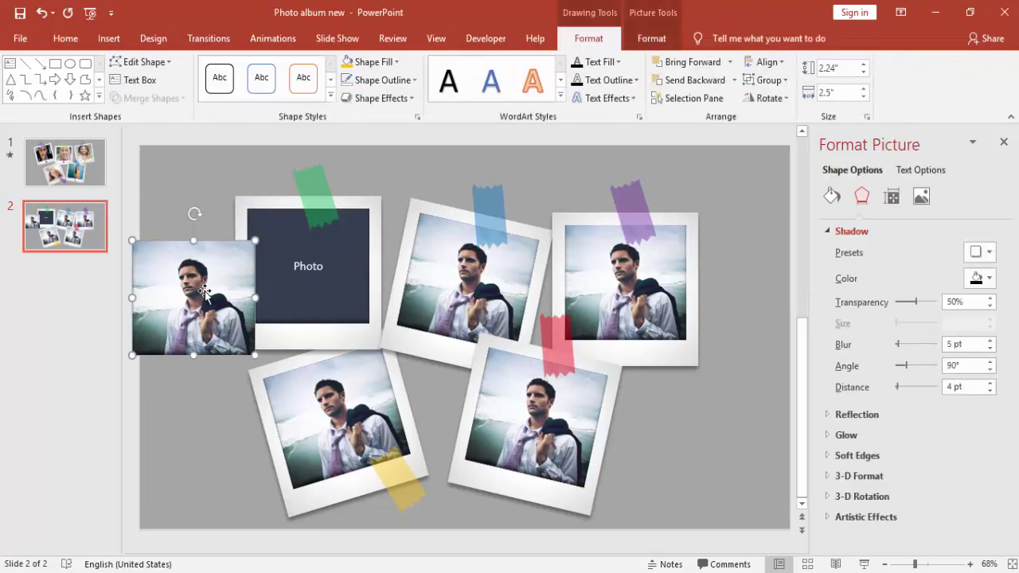
pyautogui.moveTo(205, 291); pyautogui.dragTo(282, 285)
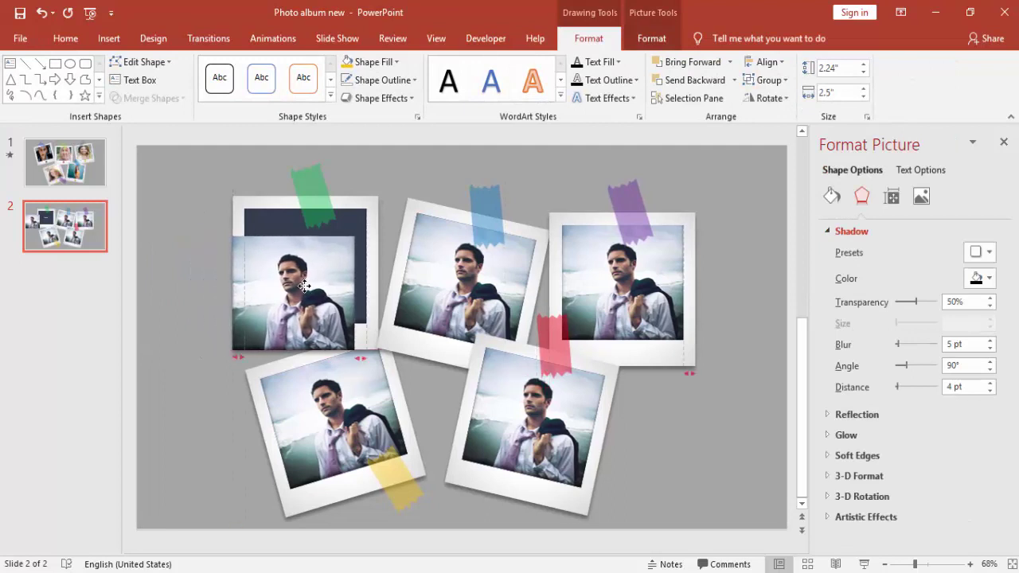
pyautogui.moveTo(283, 285); pyautogui.dragTo(303, 285)
# Give the top-left photo a Fade entrance animation and fit it inside its frame.
pyautogui.click(1005, 143)
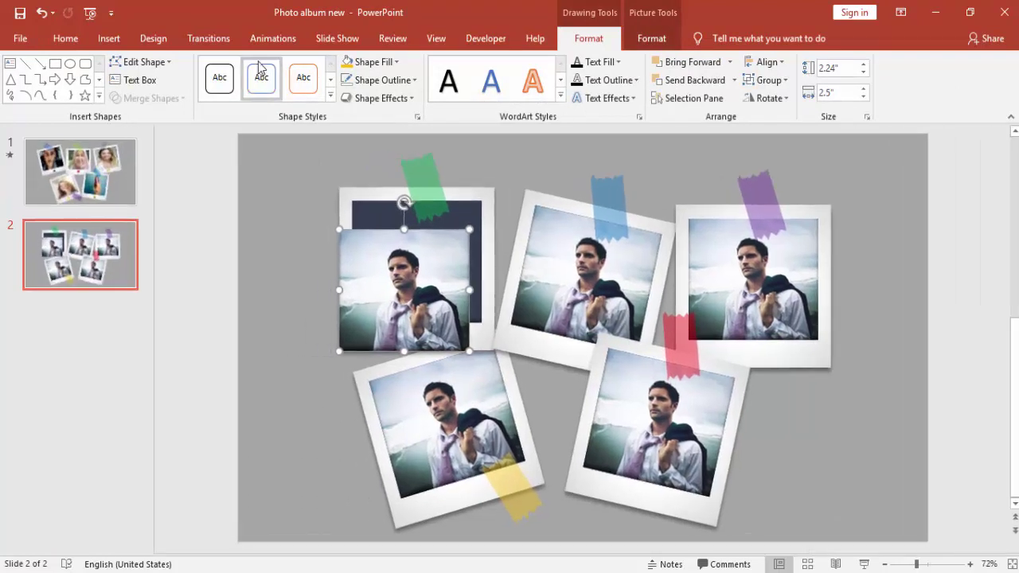
pyautogui.click(261, 46)
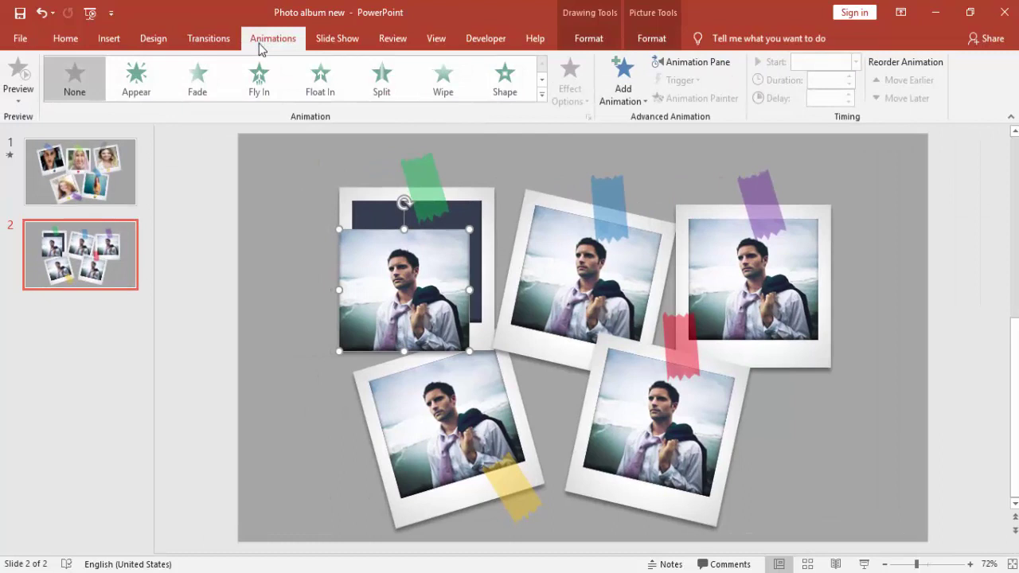
pyautogui.click(203, 88)
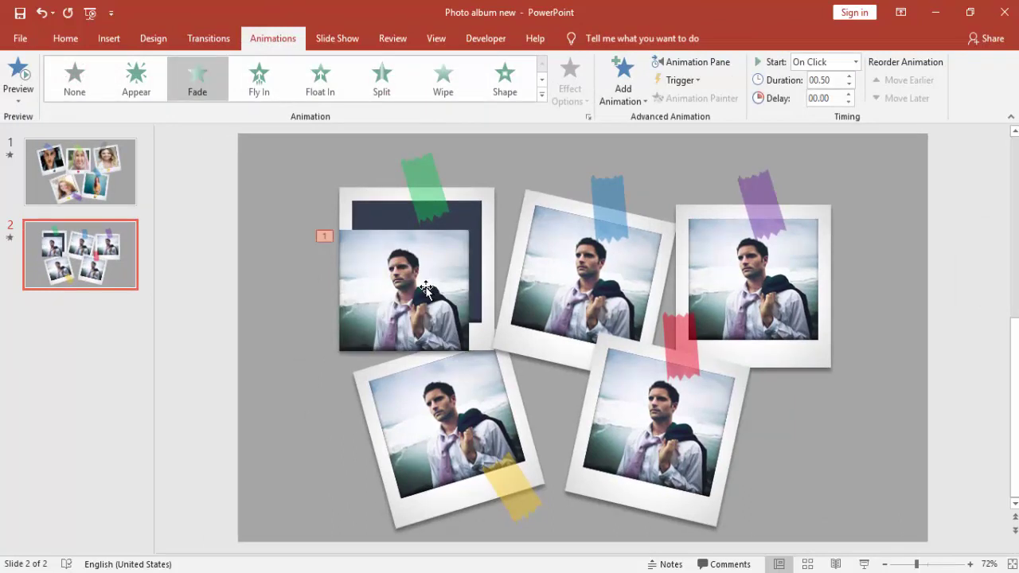
pyautogui.moveTo(413, 284); pyautogui.dragTo(422, 254)
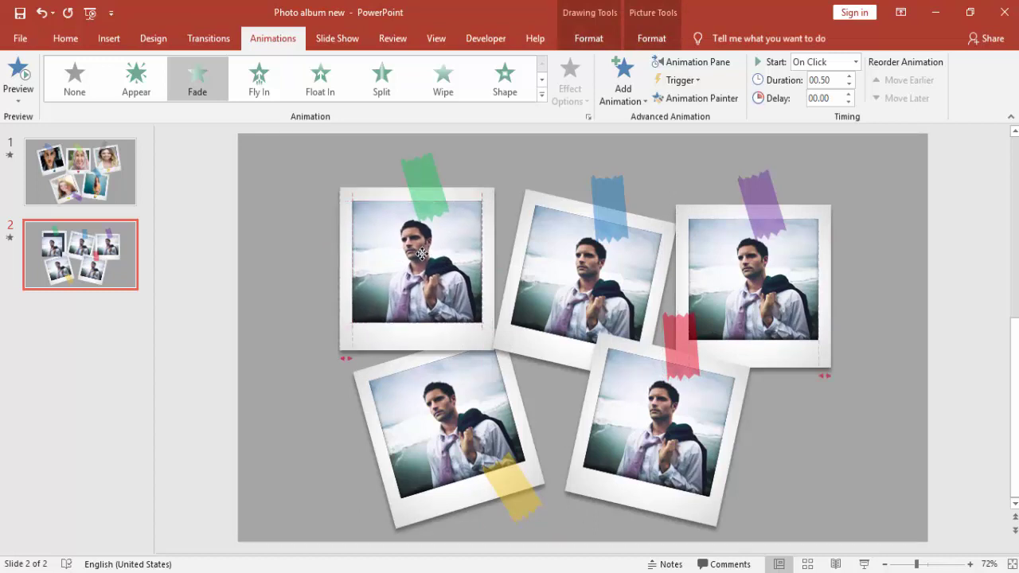
# Move the top-middle photo aside, type 'Photo' in its dark frame, and place the photo back.
pyautogui.moveTo(560, 250); pyautogui.dragTo(816, 270)
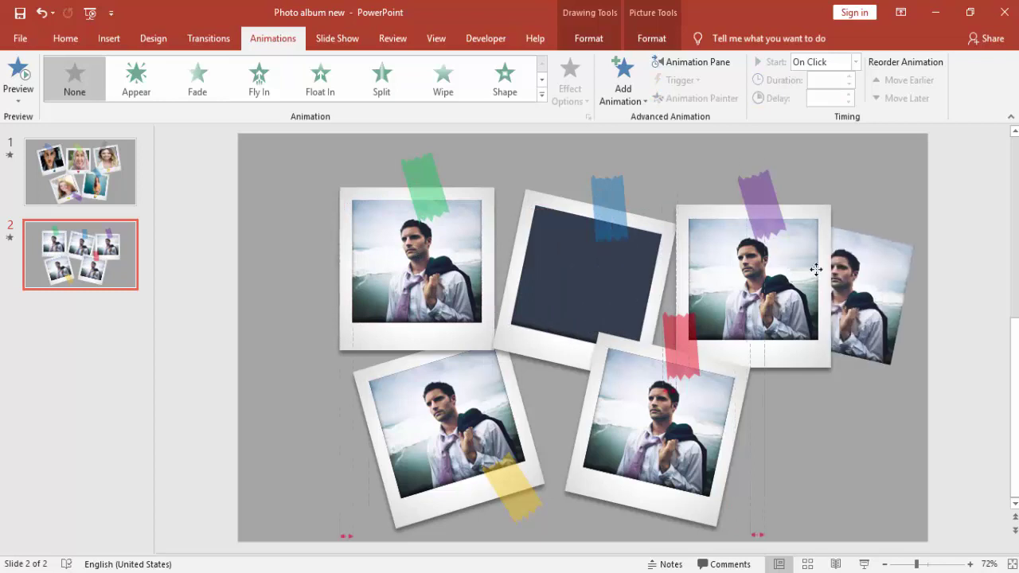
pyautogui.click(603, 272)
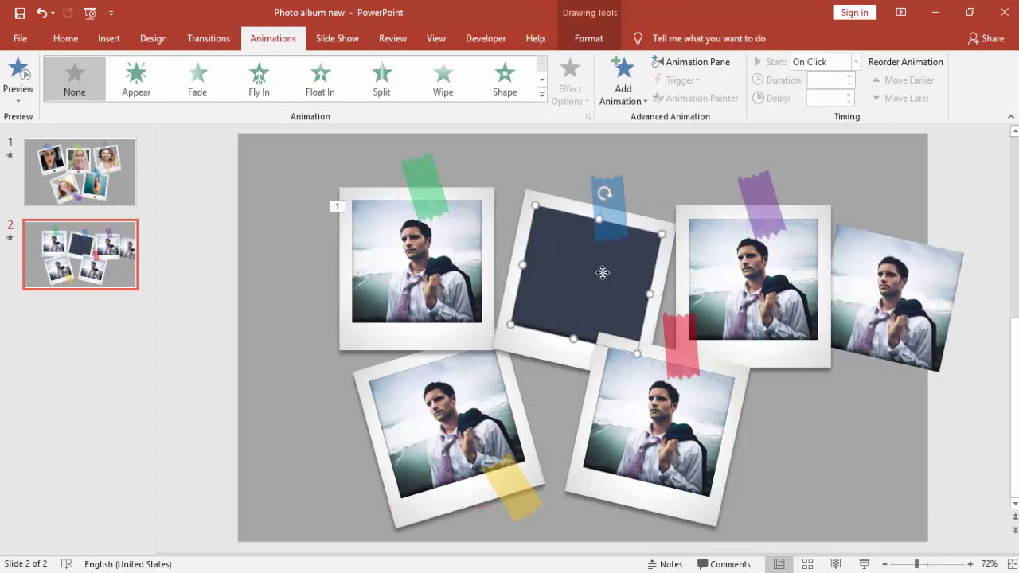
pyautogui.write('Photo')
pyautogui.click(785, 414)
pyautogui.moveTo(938, 295)
pyautogui.mouseDown()
pyautogui.moveTo(614, 281)
pyautogui.moveTo(622, 270)
pyautogui.mouseUp()
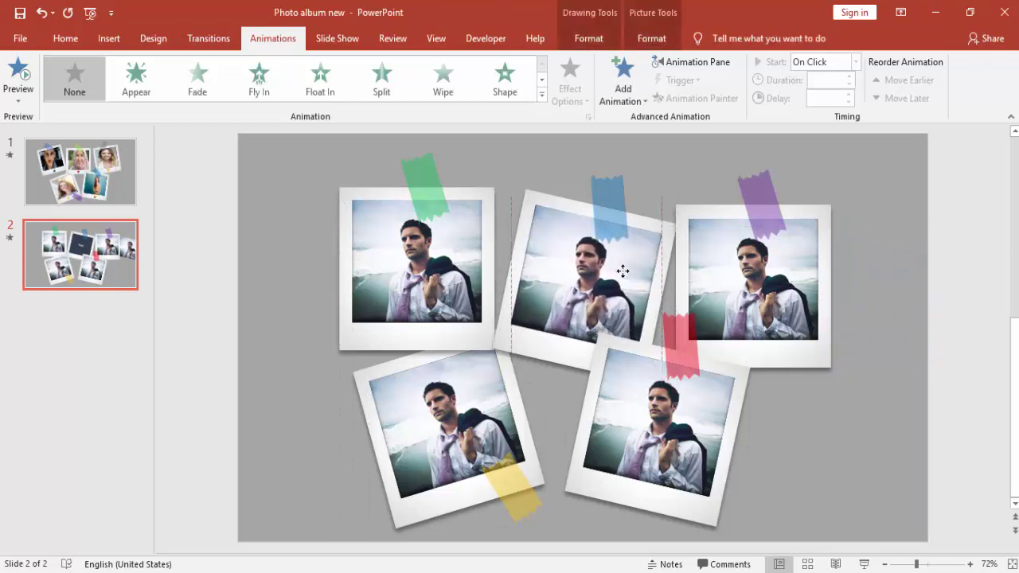
# Replace the top-middle picture with image 6 using Format Picture's picture fill.
pyautogui.rightClick(630, 264)
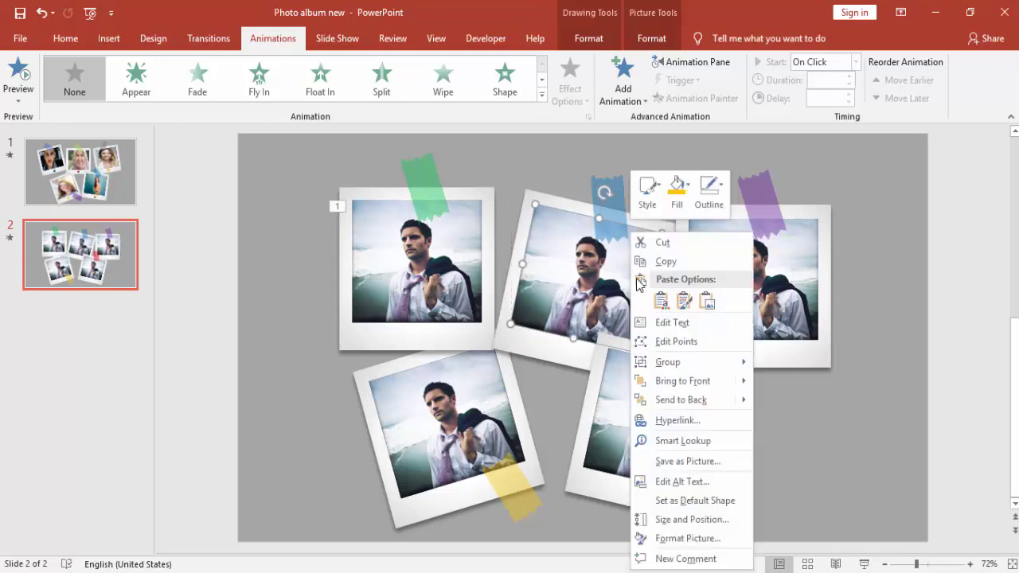
pyautogui.click(685, 538)
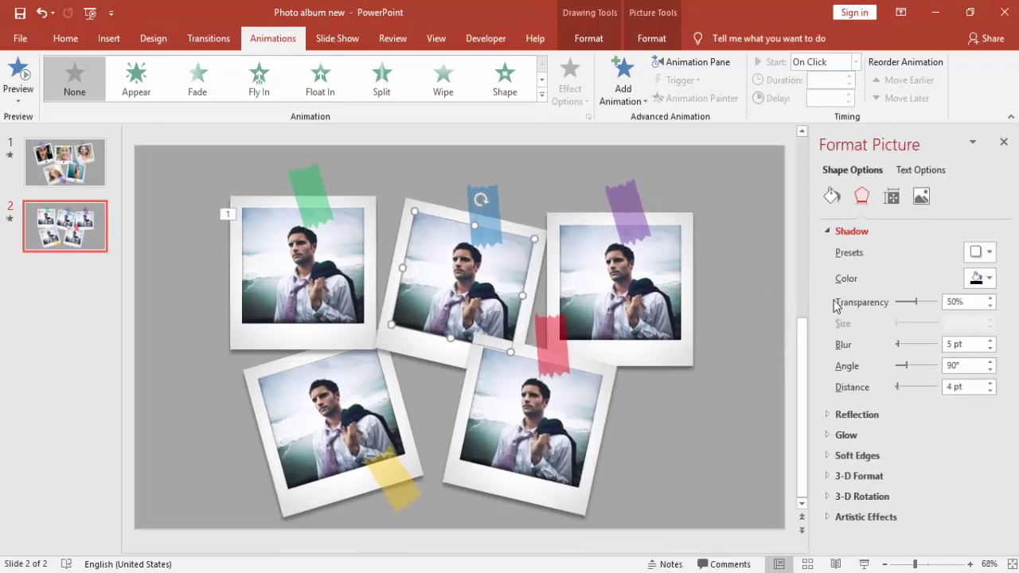
pyautogui.click(832, 196)
pyautogui.click(858, 386)
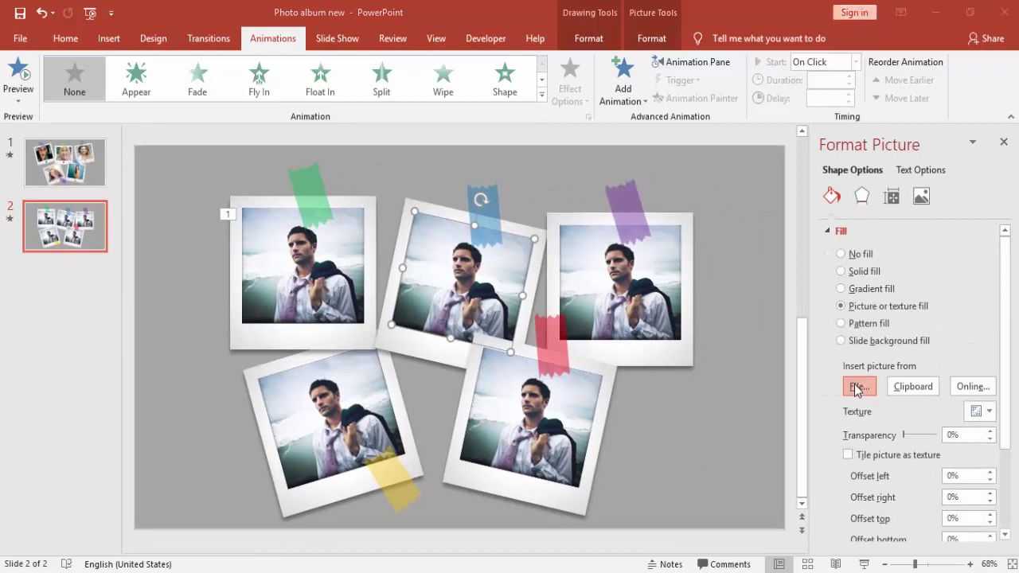
pyautogui.scroll(-1, 212, 191)
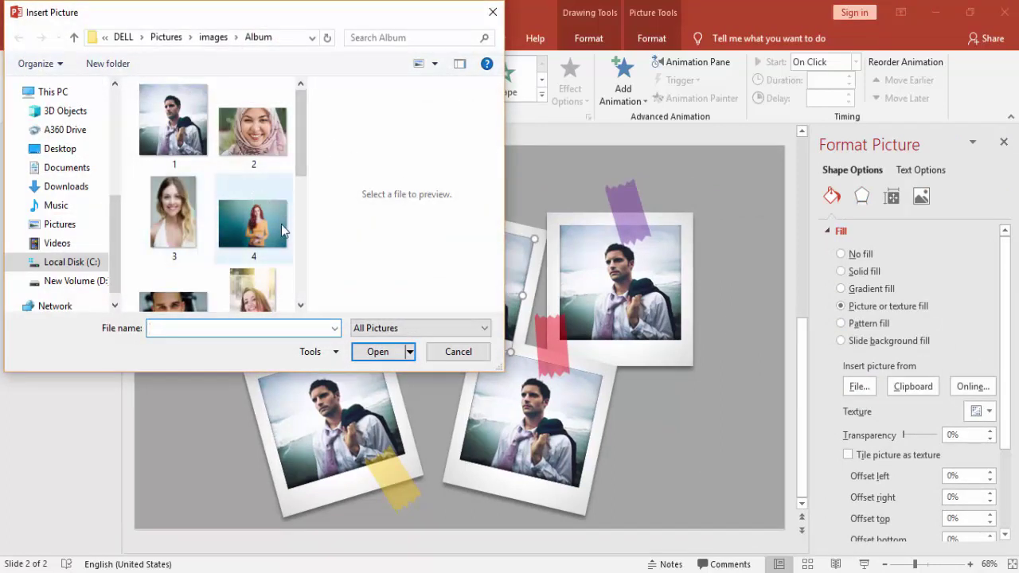
pyautogui.click(265, 292)
pyautogui.doubleClick(262, 285)
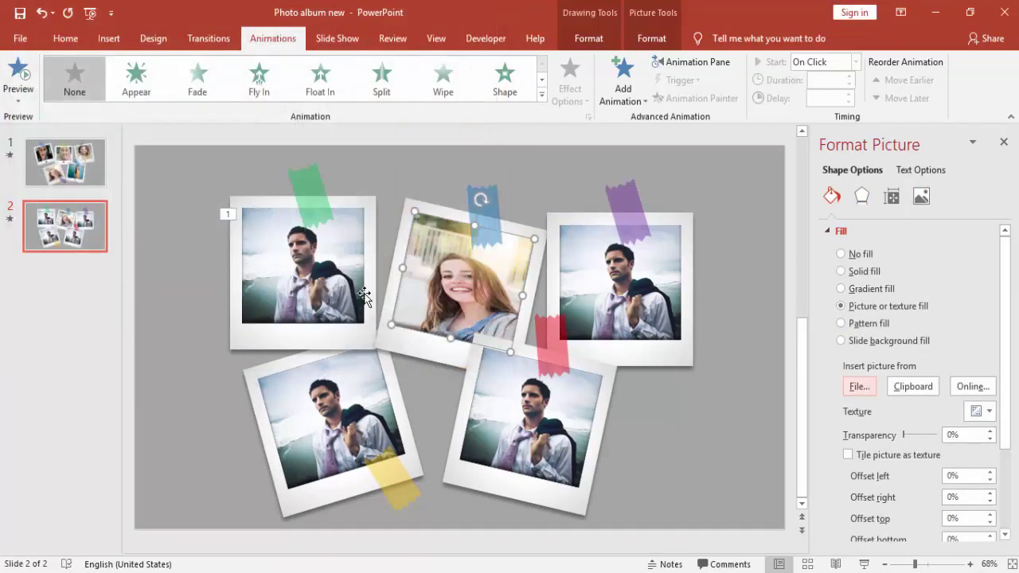
# Move the top-right photo aside, type 'Photo' in the dark placeholder, and place the photo back.
pyautogui.click(706, 249)
pyautogui.click(641, 298)
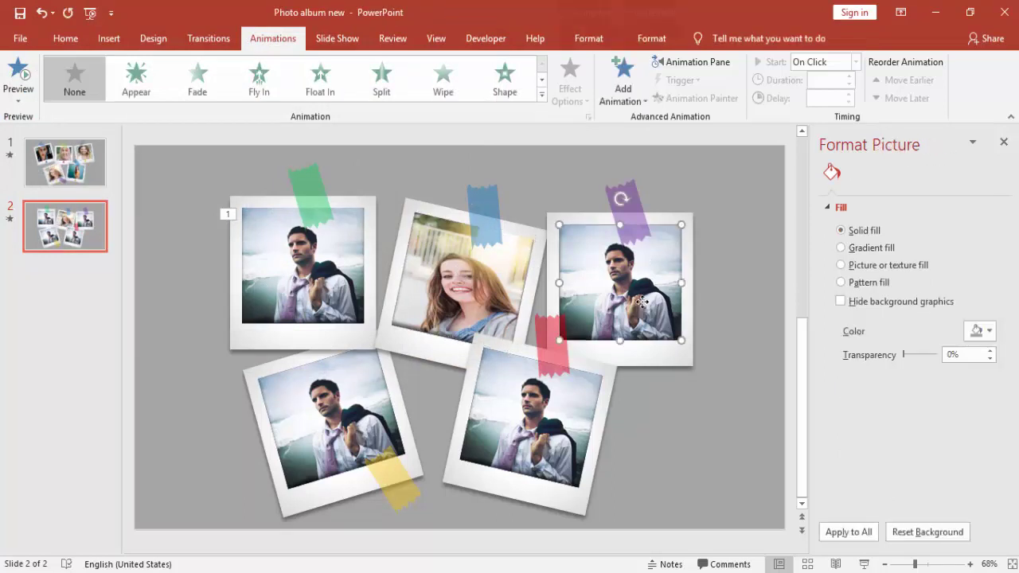
pyautogui.moveTo(631, 278); pyautogui.dragTo(737, 305)
pyautogui.click(631, 292)
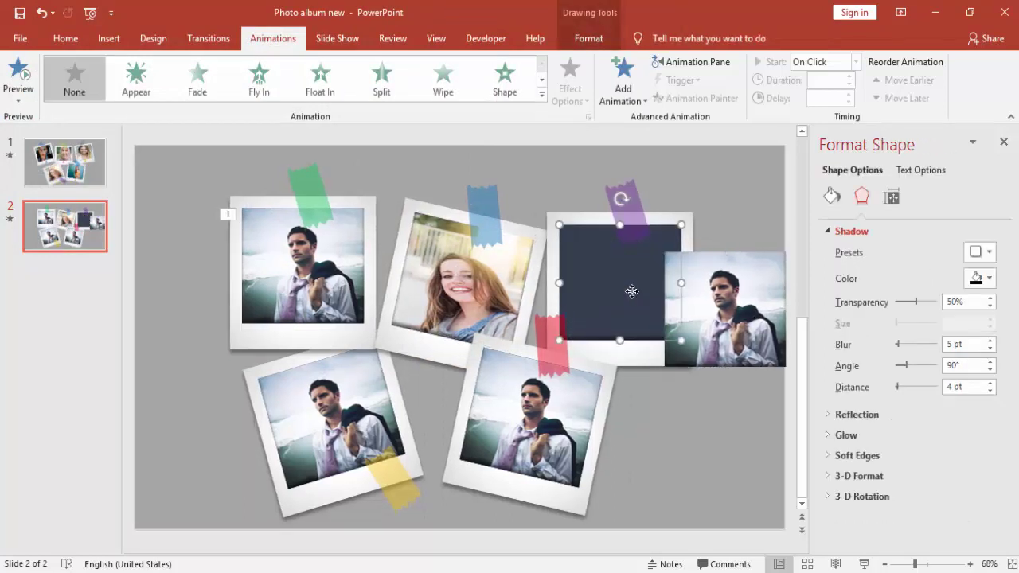
pyautogui.write('Photo')
pyautogui.click(689, 417)
pyautogui.click(731, 323)
pyautogui.moveTo(643, 313); pyautogui.dragTo(625, 295)
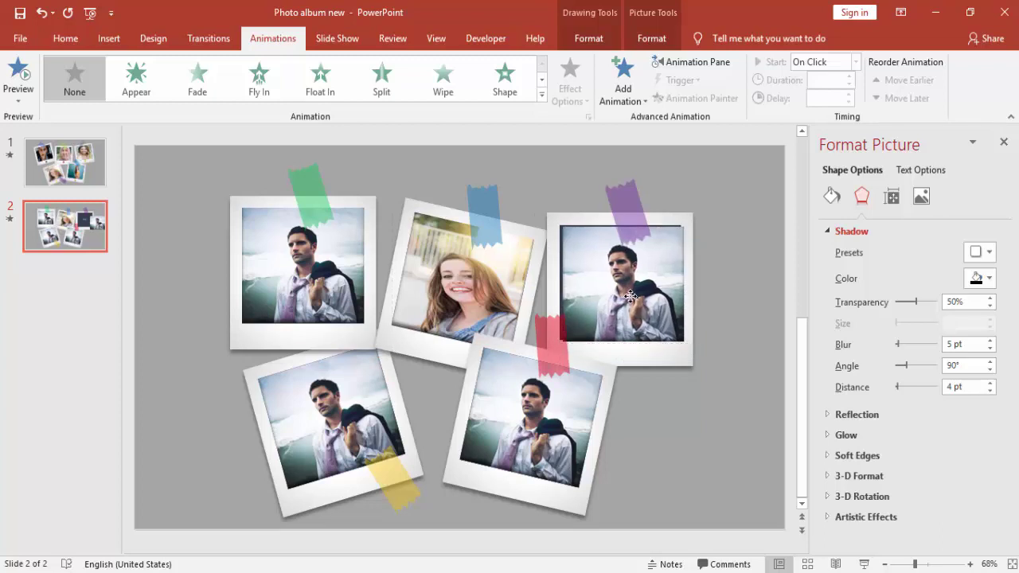
# Replace the top-right picture with image 5, a close-up of a bearded man.
pyautogui.click(833, 196)
pyautogui.click(860, 387)
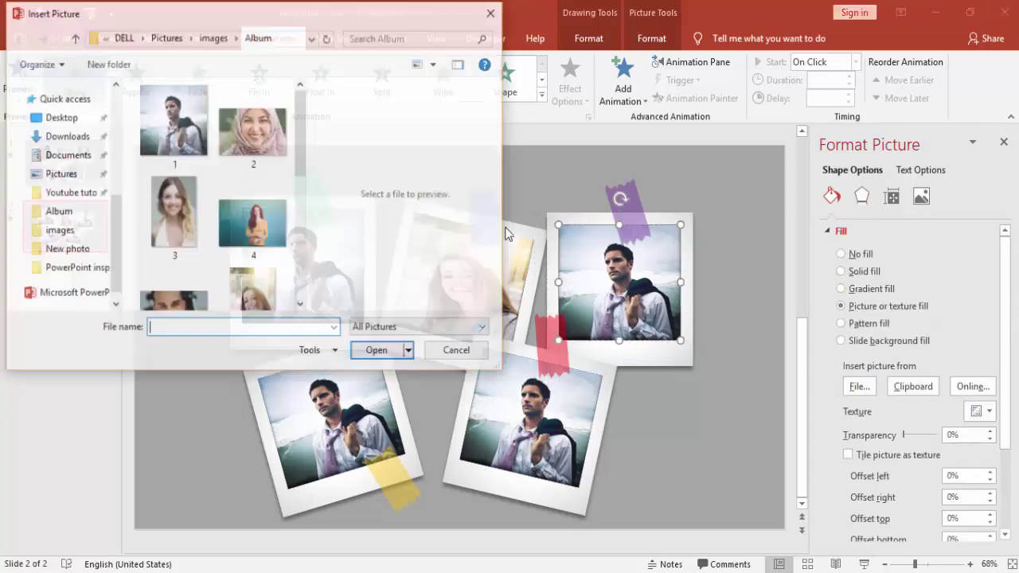
pyautogui.doubleClick(176, 300)
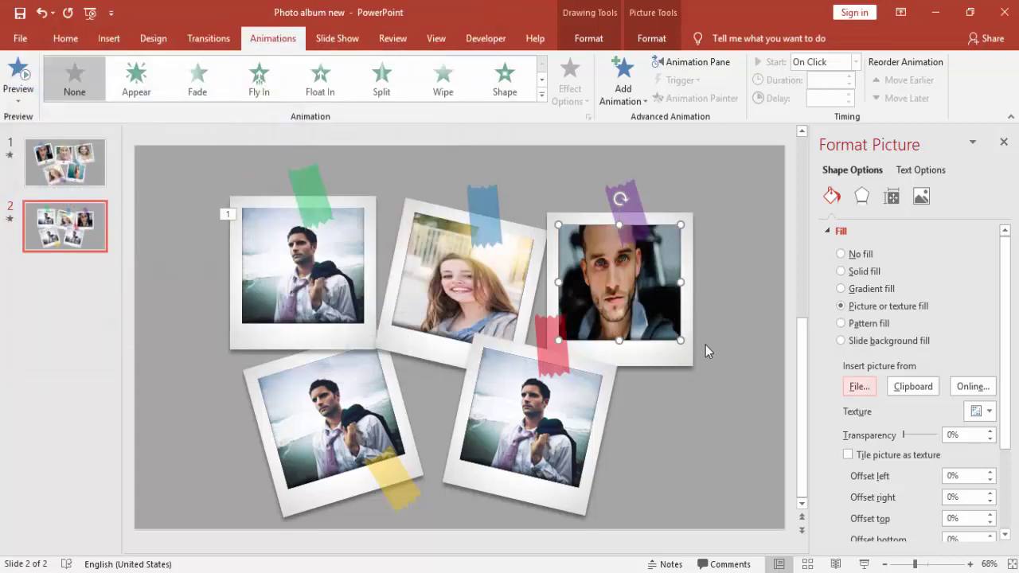
# Move the bottom-left photo aside, type 'Photo' in the dark square, and place the photo back.
pyautogui.click(706, 366)
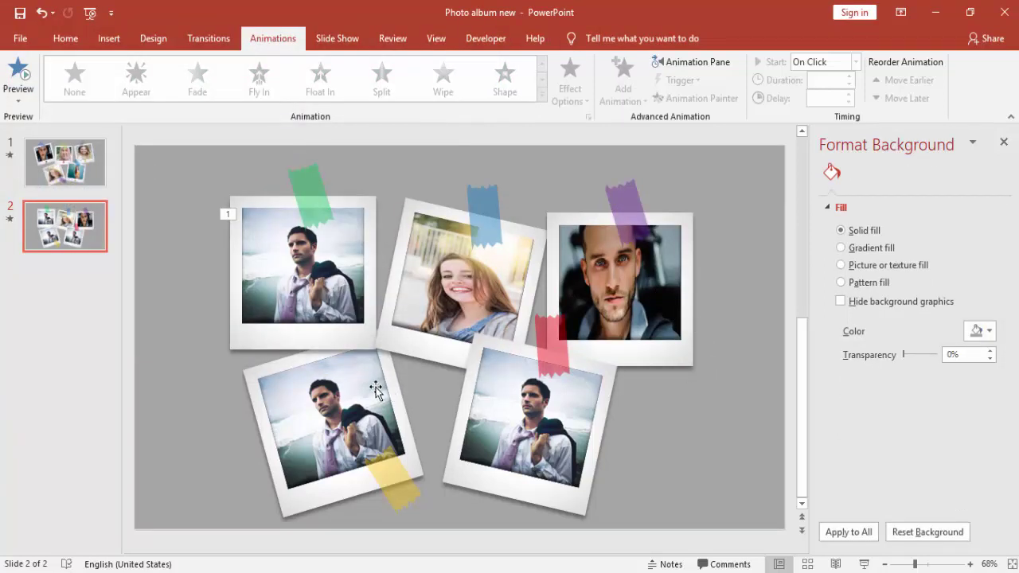
pyautogui.moveTo(376, 390); pyautogui.dragTo(283, 403)
pyautogui.click(304, 407)
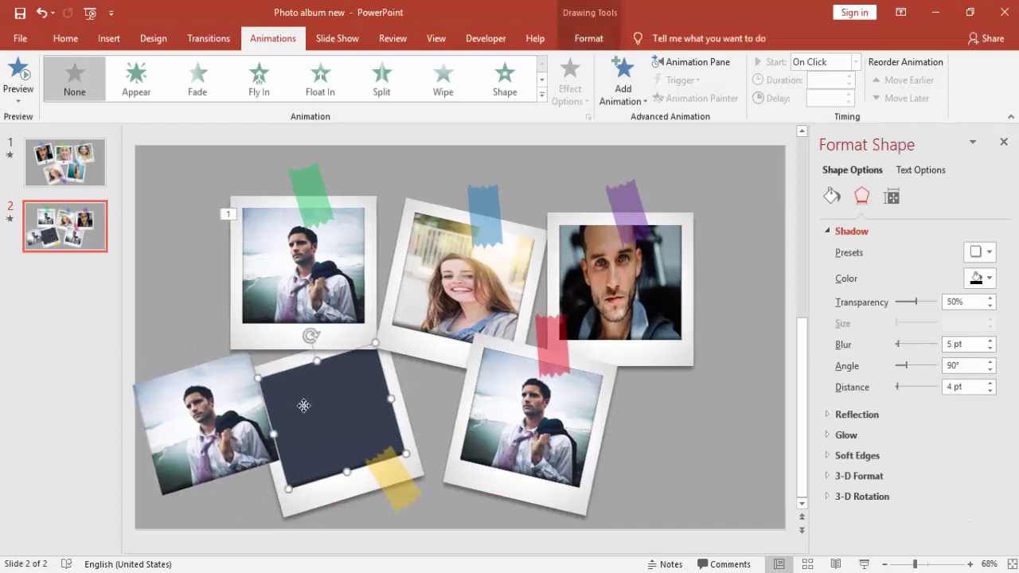
pyautogui.write('Photo')
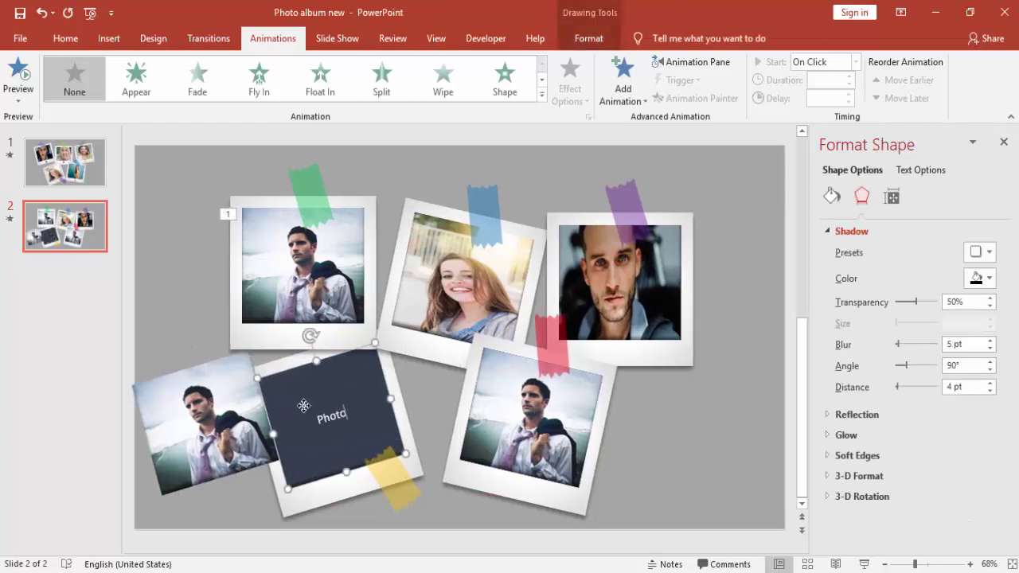
pyautogui.click(649, 441)
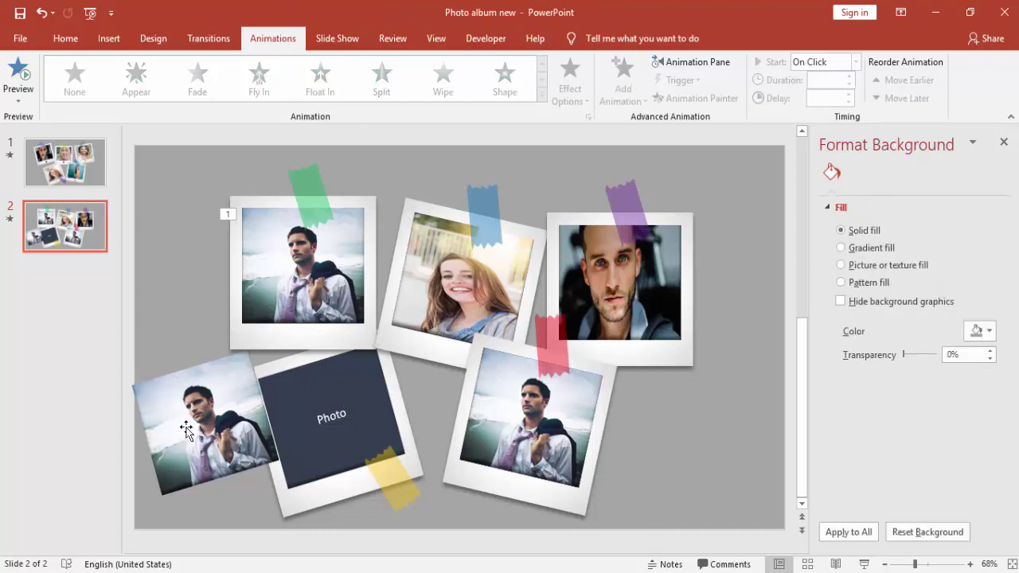
pyautogui.click(181, 425)
pyautogui.moveTo(199, 428); pyautogui.dragTo(322, 425)
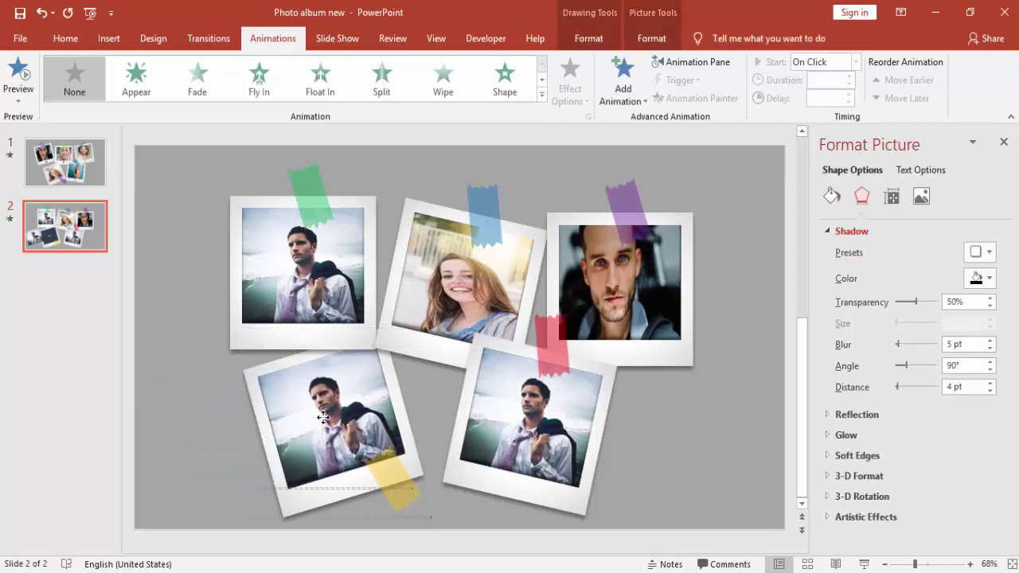
pyautogui.moveTo(321, 424); pyautogui.dragTo(326, 415)
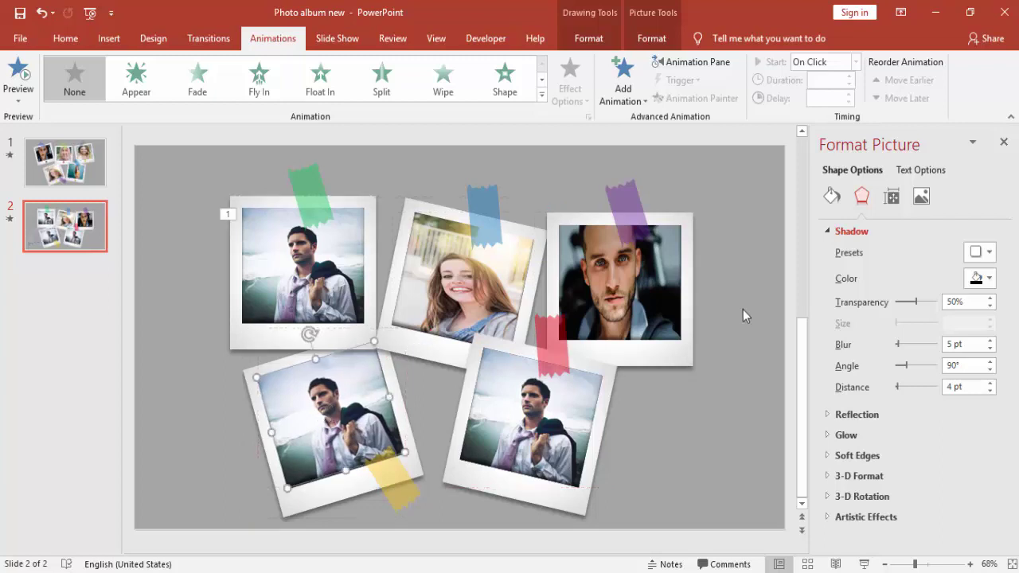
# Replace the bottom-left picture with image 2, a woman in a pink headscarf.
pyautogui.click(831, 196)
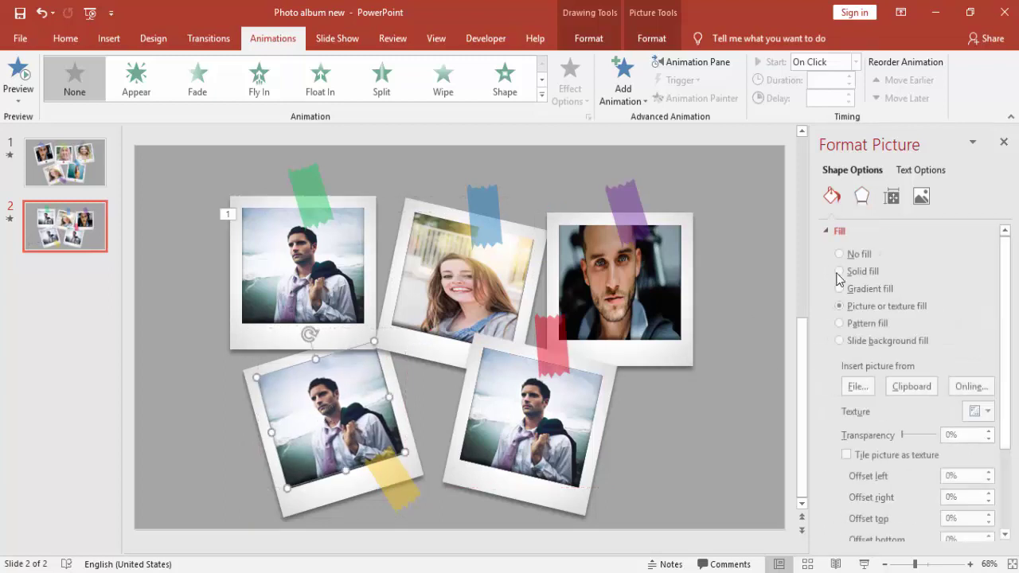
pyautogui.click(859, 386)
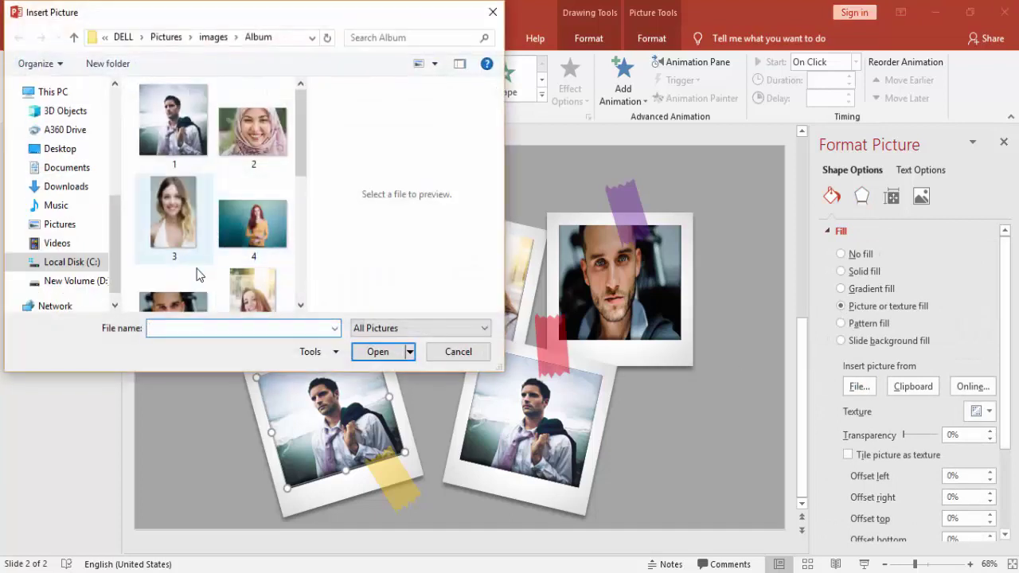
pyautogui.click(271, 148)
pyautogui.doubleClick(271, 149)
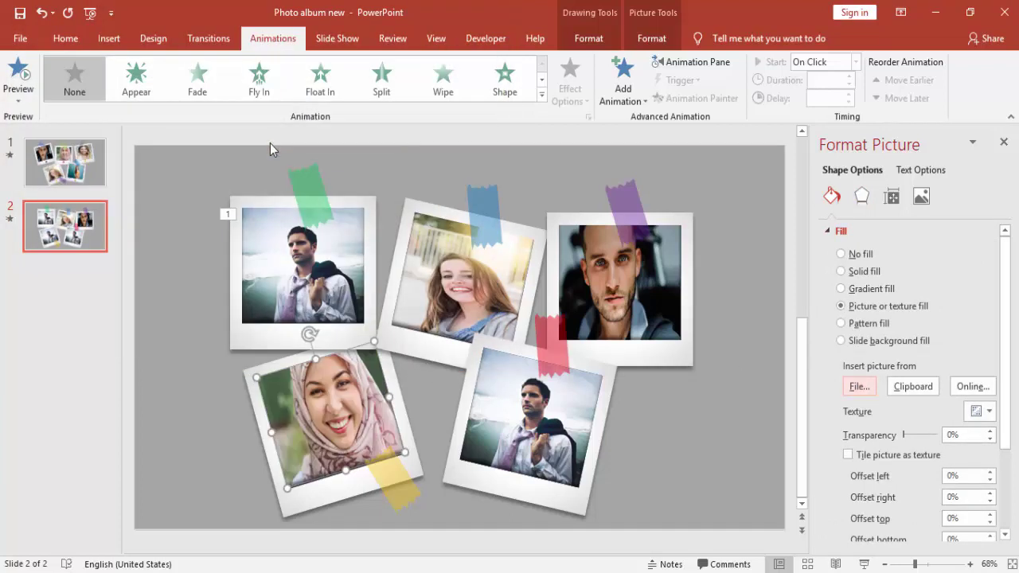
pyautogui.click(549, 430)
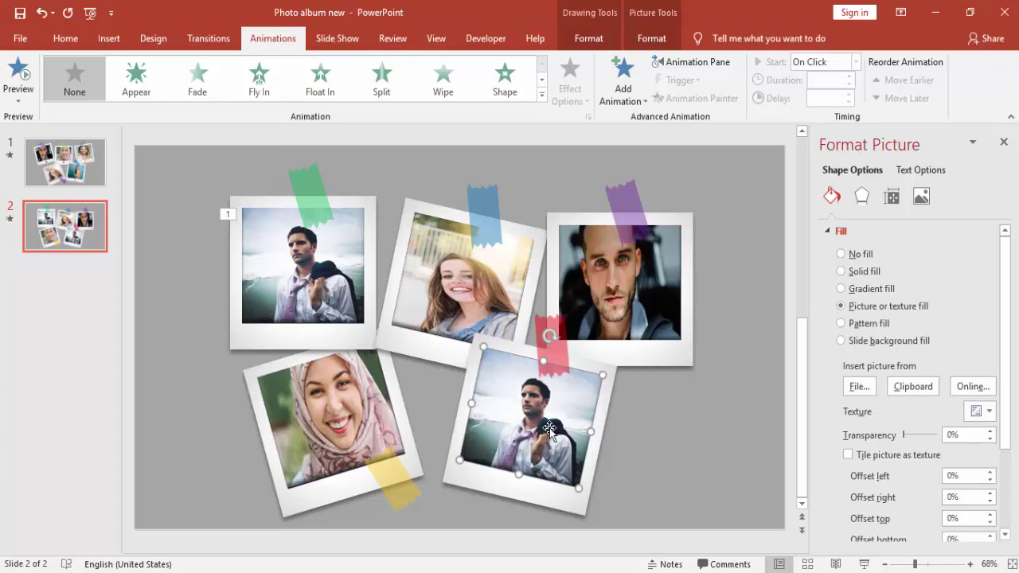
# Undo the last change, type 'Photo' in the bottom-right dark frame, and place the photo back.
pyautogui.hotkey('ctrl', 'z')
pyautogui.hotkey('ctrl', 'z')
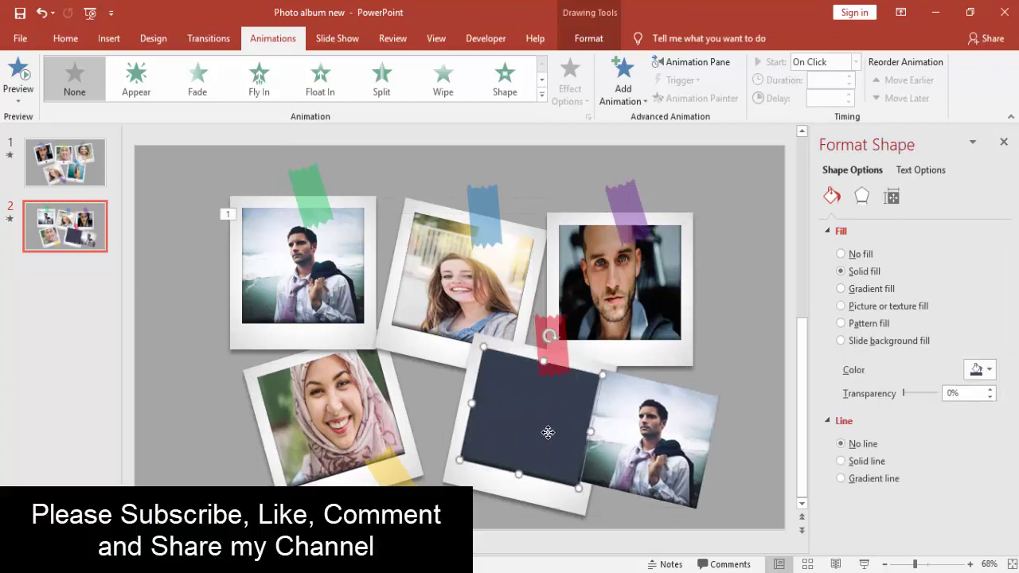
pyautogui.write('Photo')
pyautogui.click(709, 265)
pyautogui.moveTo(630, 423)
pyautogui.mouseDown()
pyautogui.moveTo(574, 430)
pyautogui.moveTo(551, 408)
pyautogui.mouseUp()
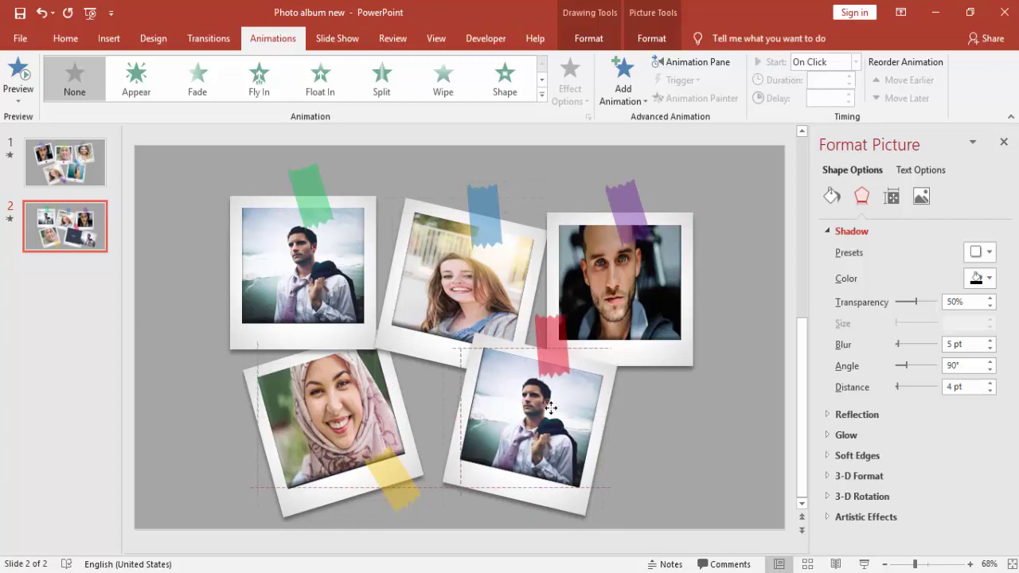
pyautogui.moveTo(551, 408); pyautogui.dragTo(551, 407)
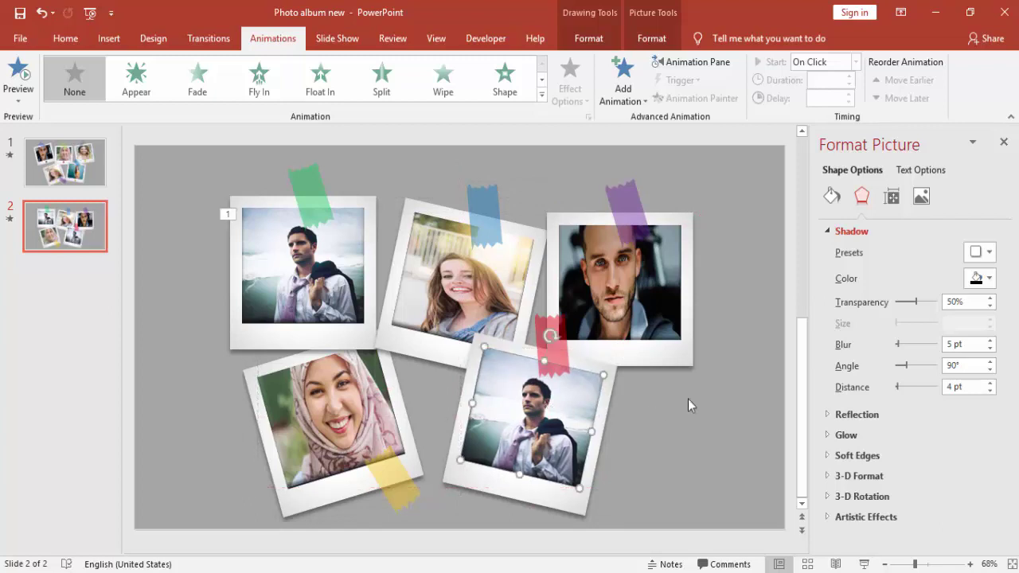
# Replace the bottom-right picture with image 3, a smiling woman with long wavy hair.
pyautogui.click(831, 195)
pyautogui.click(859, 386)
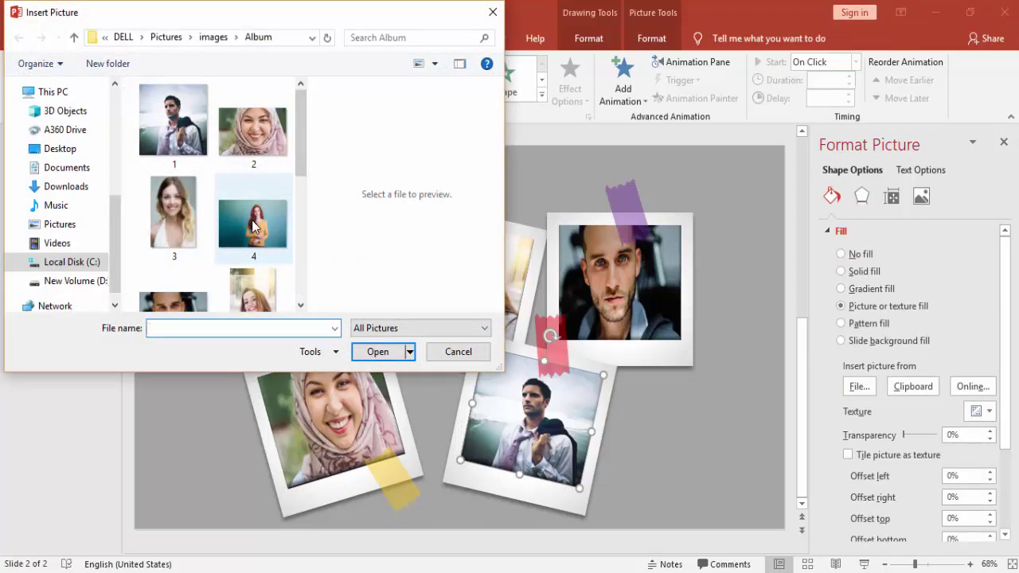
pyautogui.doubleClick(178, 215)
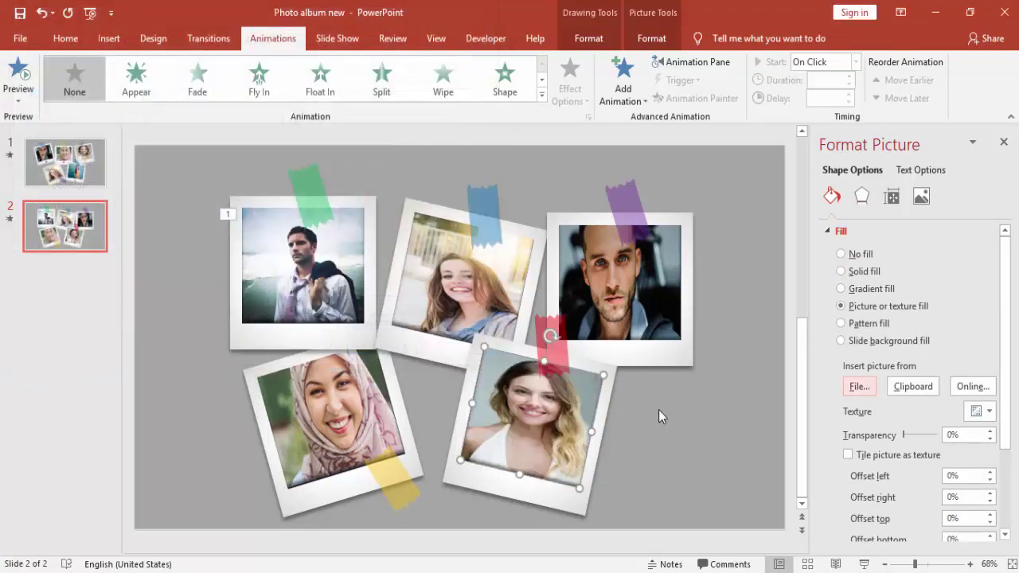
pyautogui.click(656, 425)
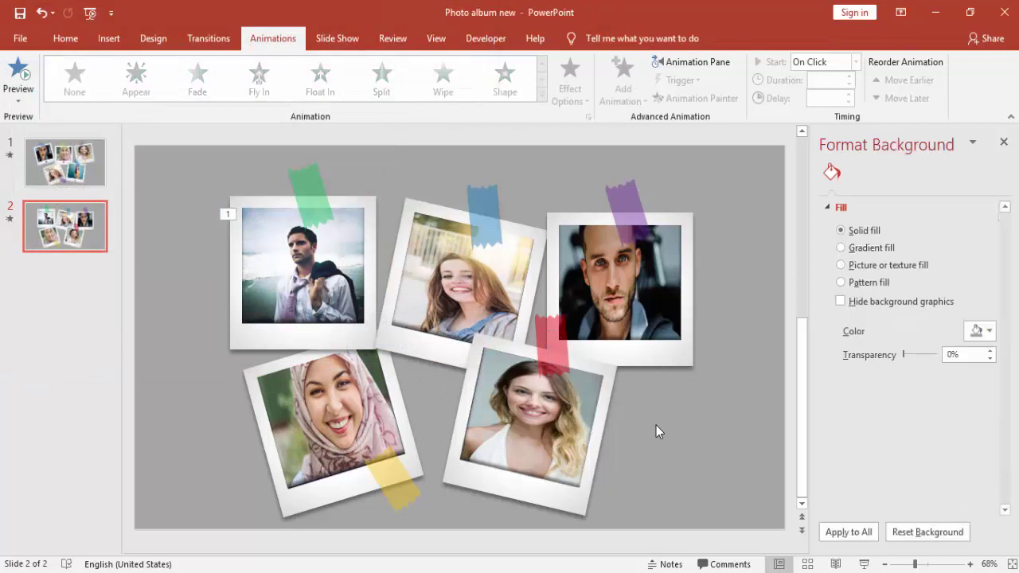
# Copy the top-left photo's Fade animation onto the other four photos.
pyautogui.click(309, 278)
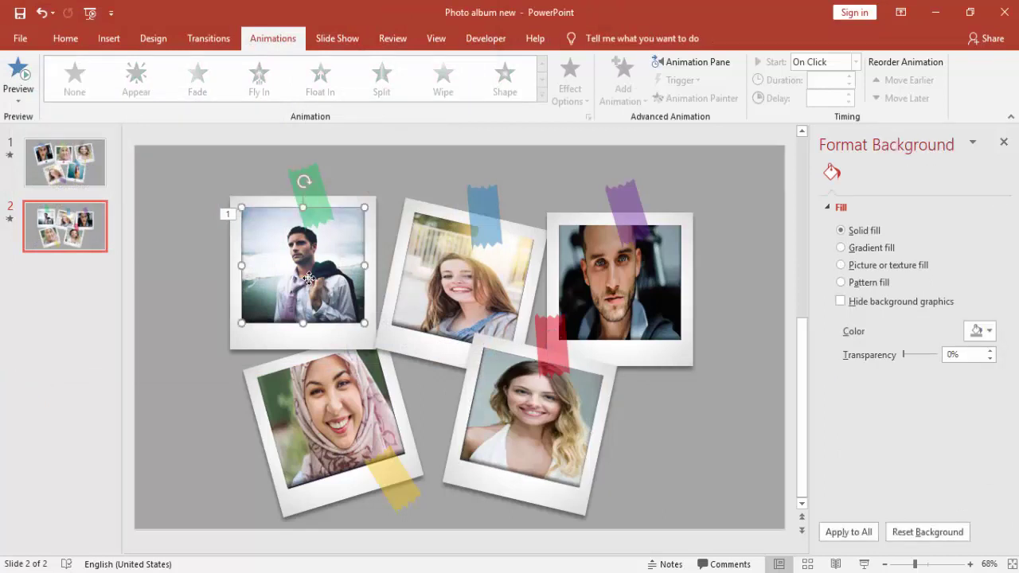
pyautogui.click(1004, 142)
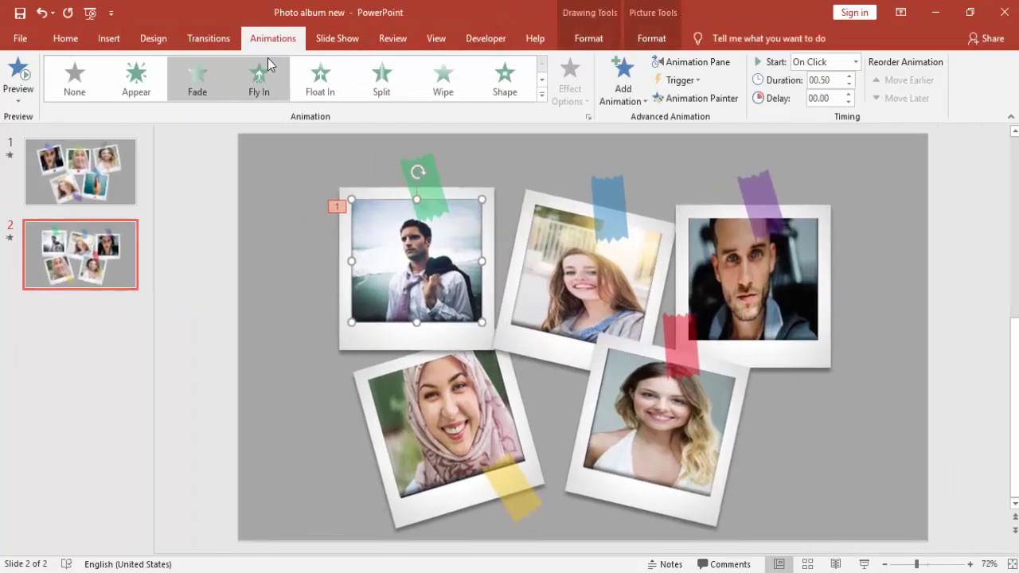
pyautogui.click(689, 61)
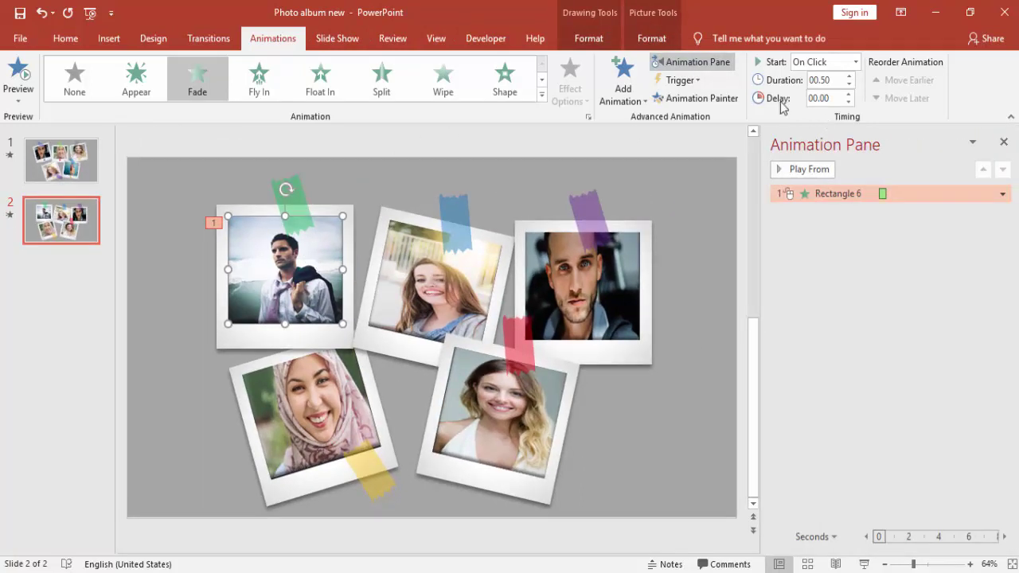
pyautogui.click(696, 99)
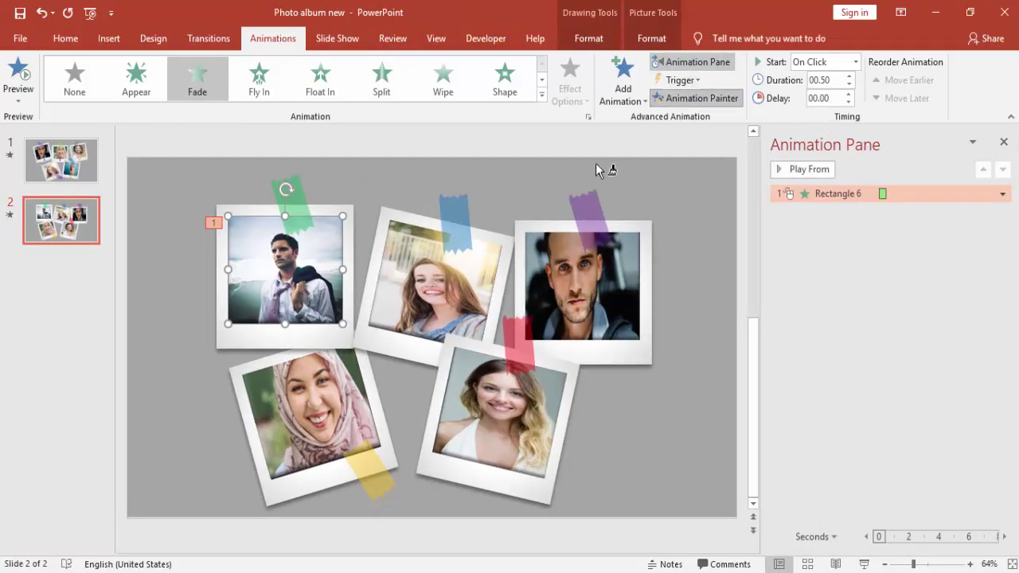
pyautogui.click(461, 280)
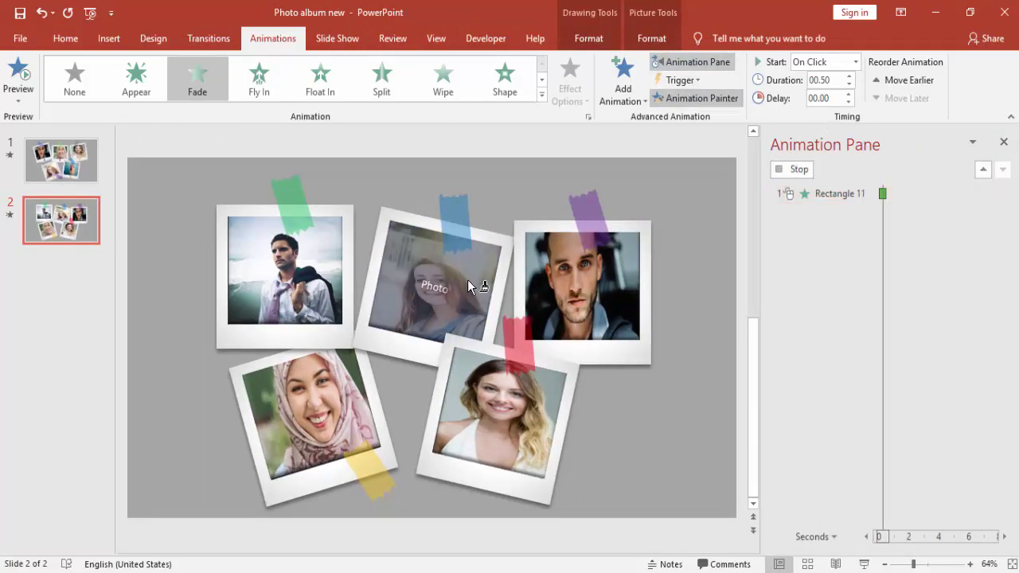
pyautogui.click(598, 279)
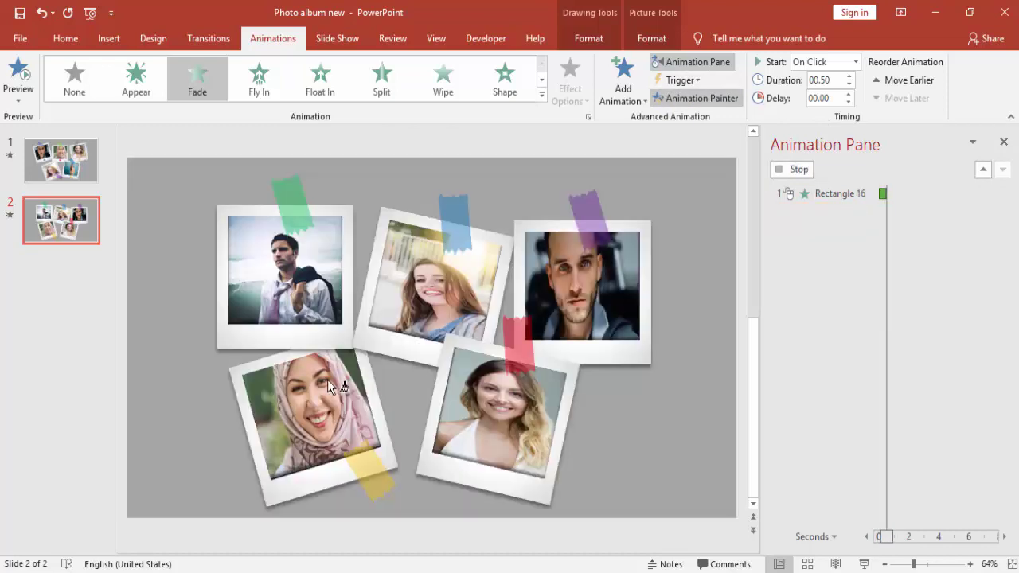
pyautogui.click(325, 391)
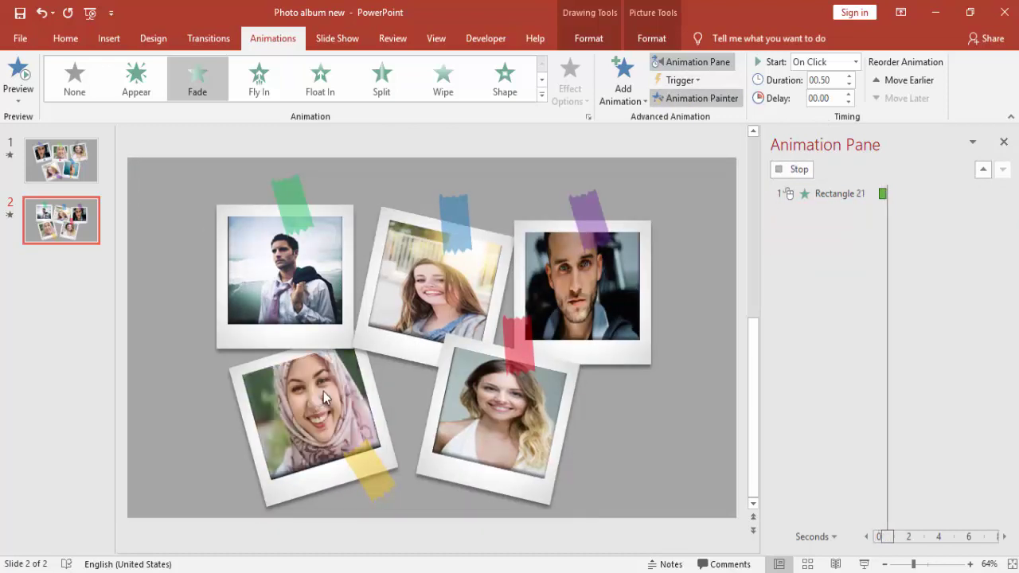
pyautogui.click(511, 401)
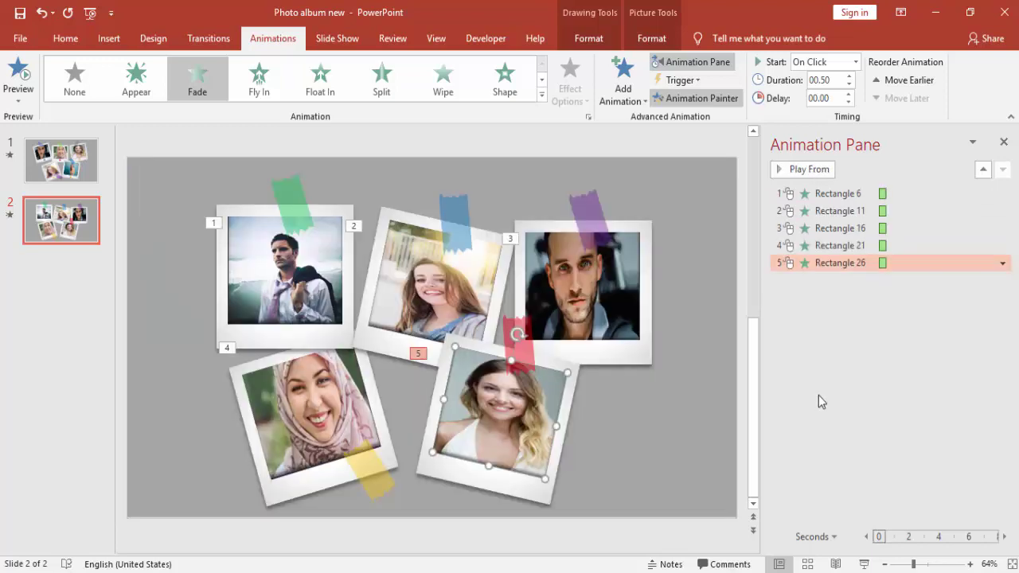
pyautogui.click(819, 381)
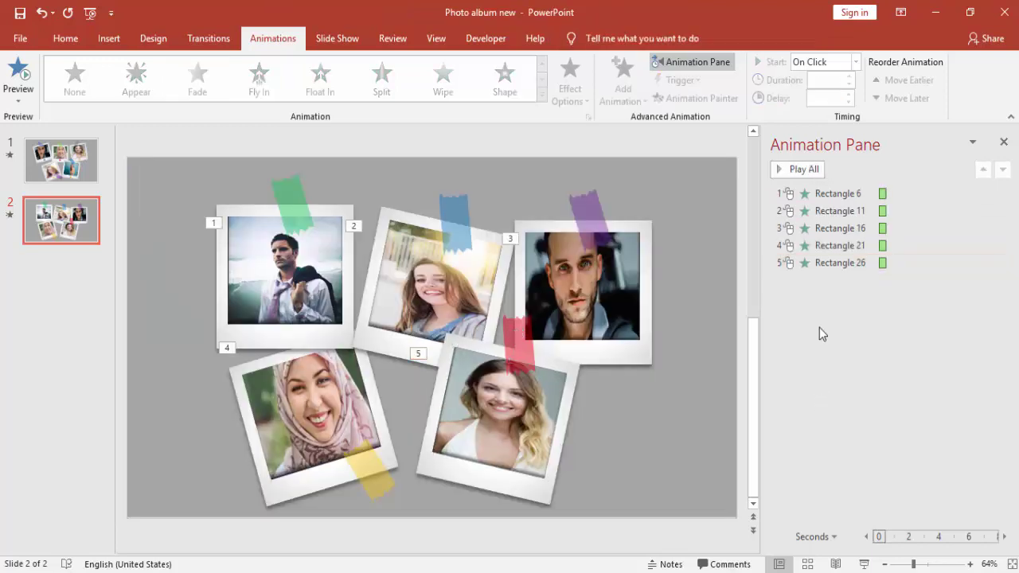
# Set fade animations two through five to start After Previous and preview the slide show.
pyautogui.click(819, 214)
pyautogui.click(819, 212)
pyautogui.keyDown('shift'); pyautogui.click(820, 266); pyautogui.keyUp('shift')
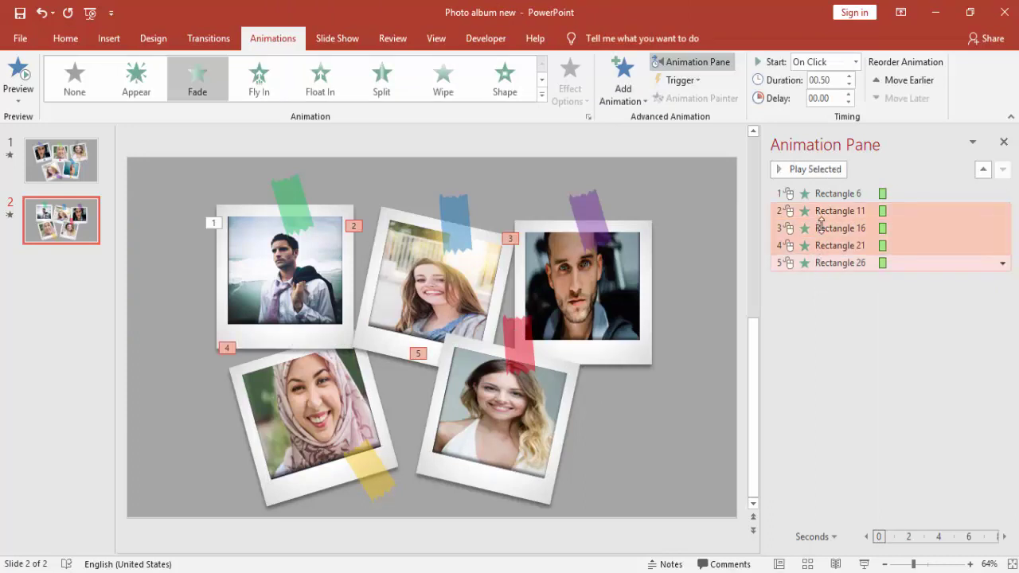
pyautogui.click(856, 62)
pyautogui.click(818, 109)
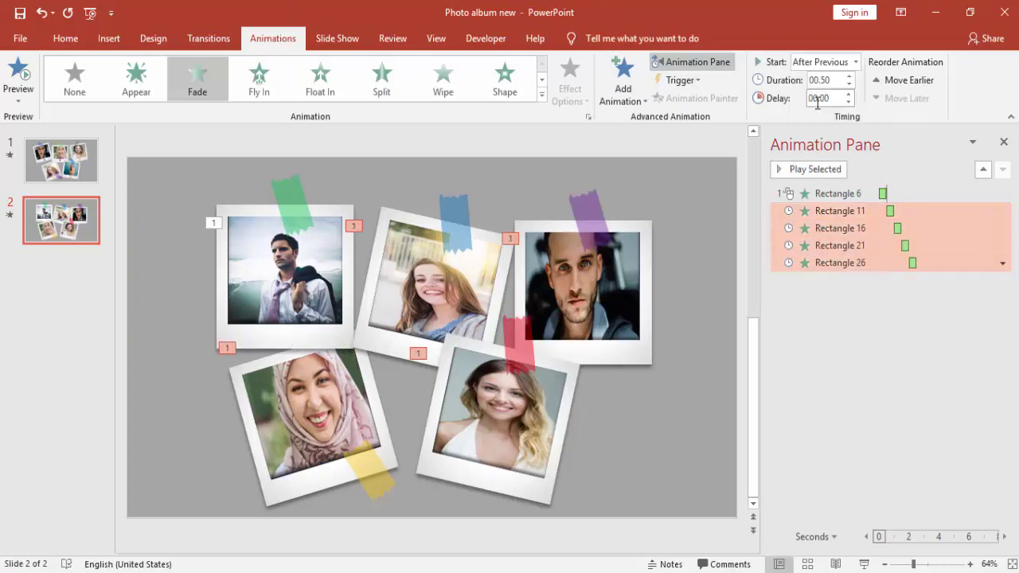
pyautogui.click(712, 277)
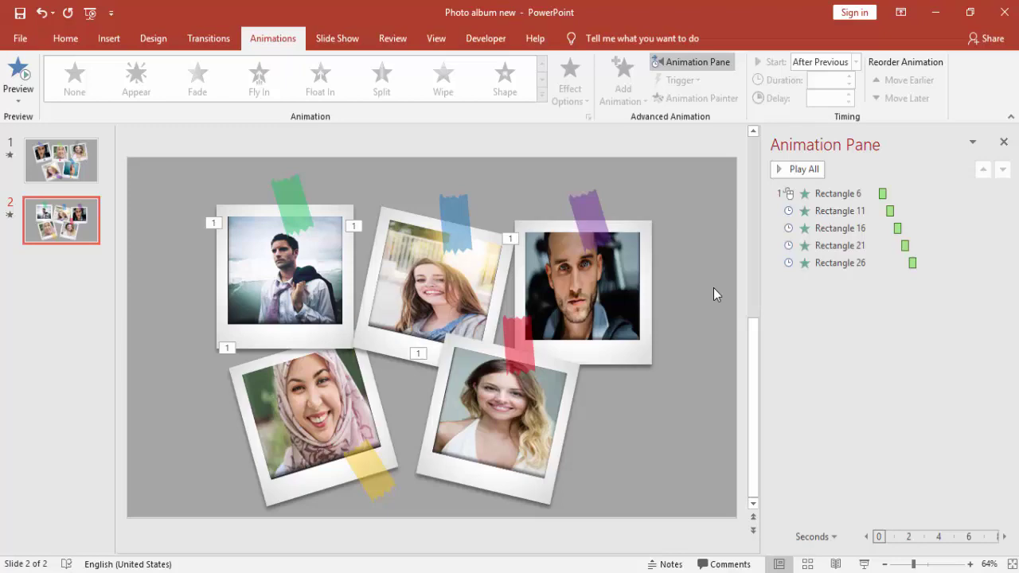
pyautogui.click(865, 564)
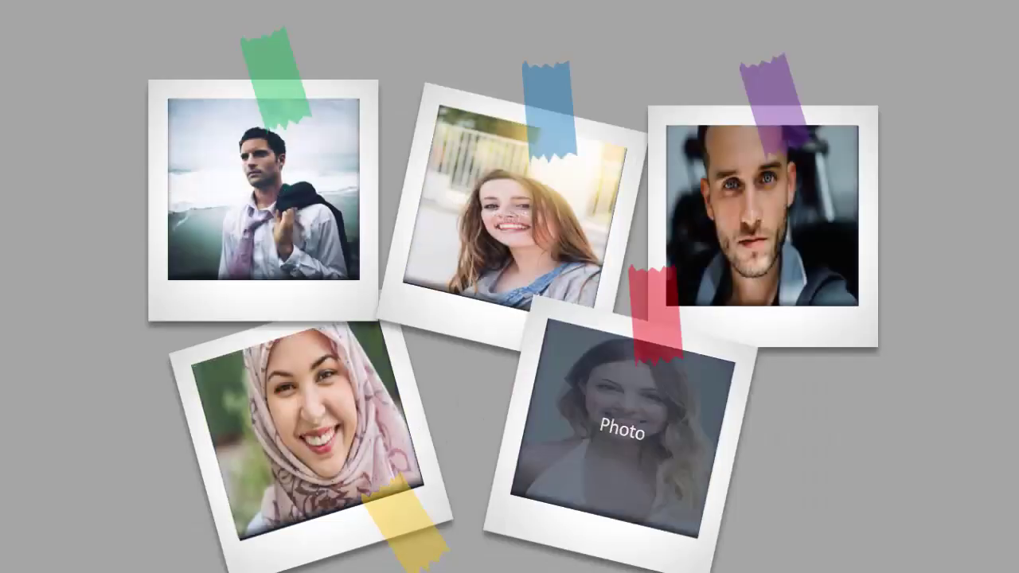
pyautogui.press('Escape')
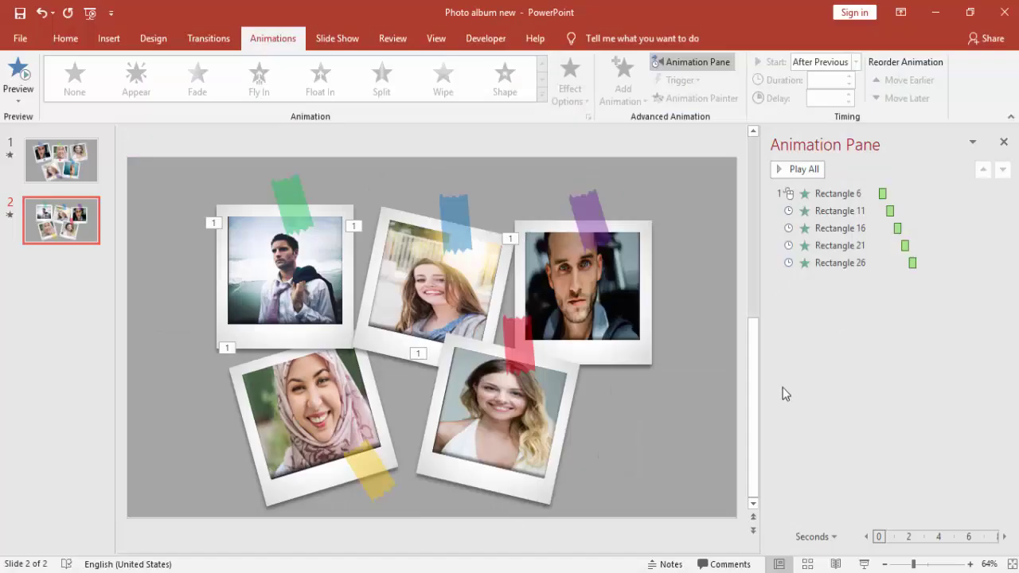
# Insert the 'like' thumbs-up picture, shrink it to 0.66 inches, and place it beside the bottom-right frame.
pyautogui.click(108, 38)
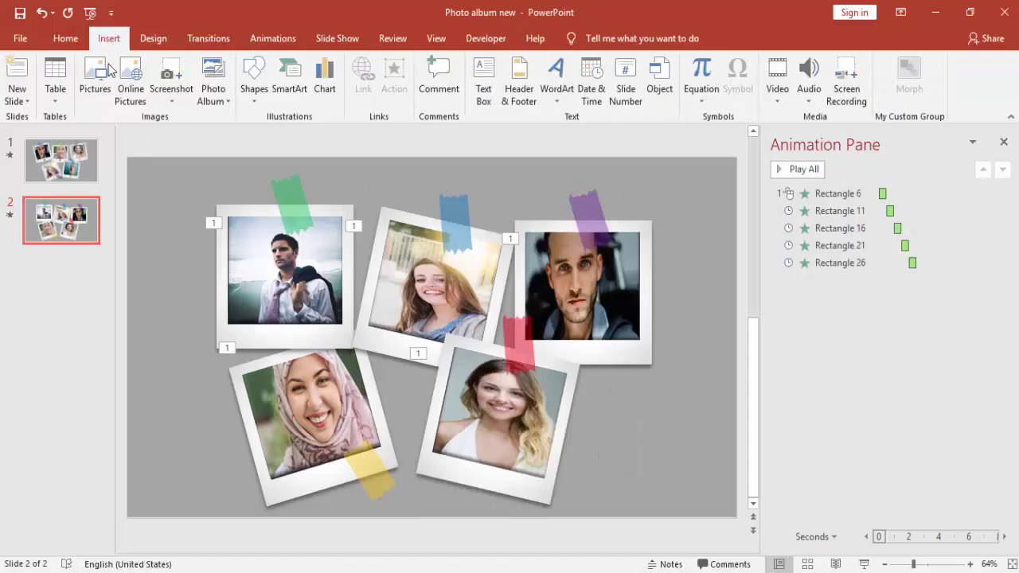
pyautogui.click(97, 78)
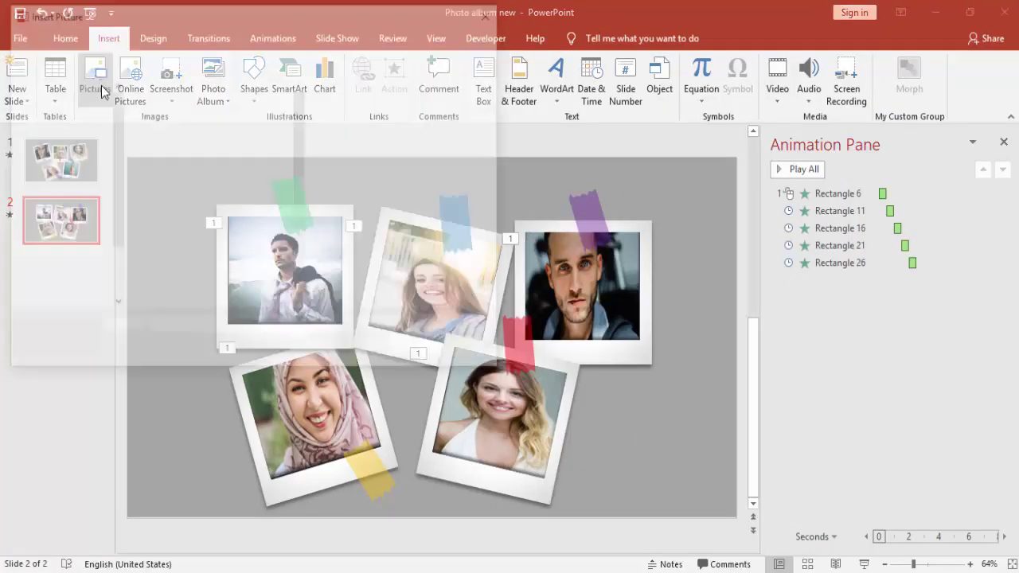
pyautogui.scroll(-5, 183, 183)
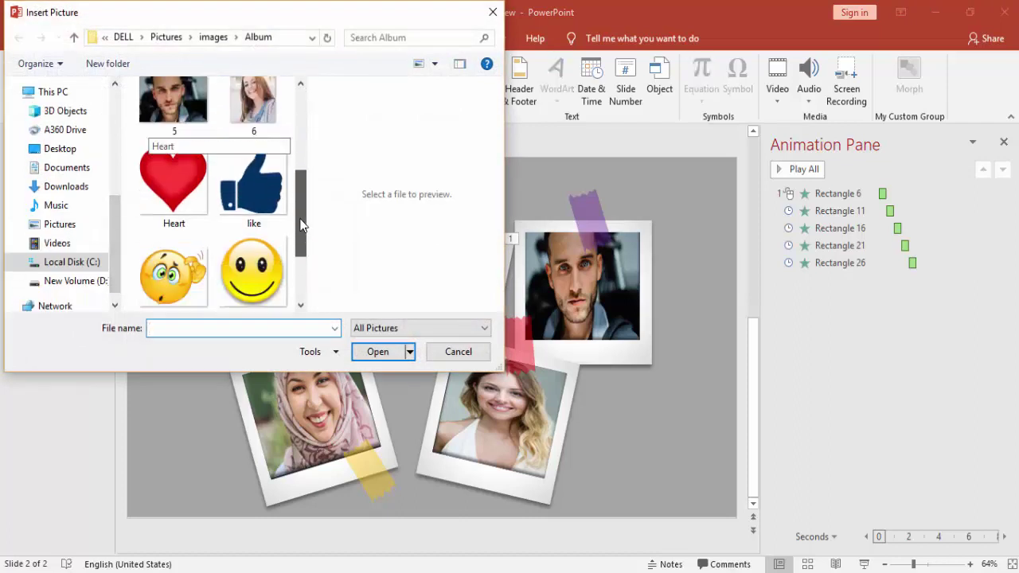
pyautogui.doubleClick(239, 193)
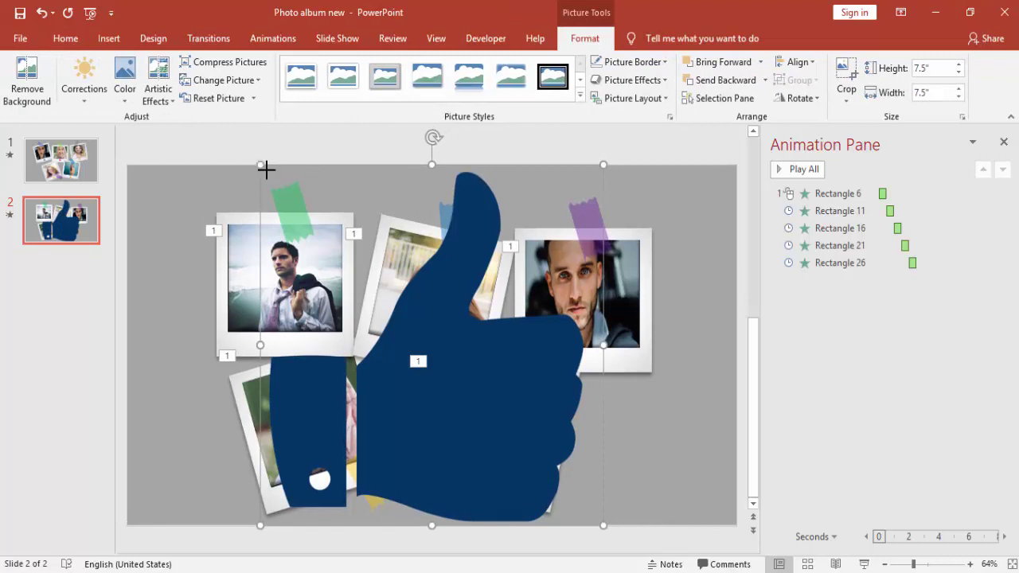
pyautogui.moveTo(266, 169); pyautogui.dragTo(572, 492)
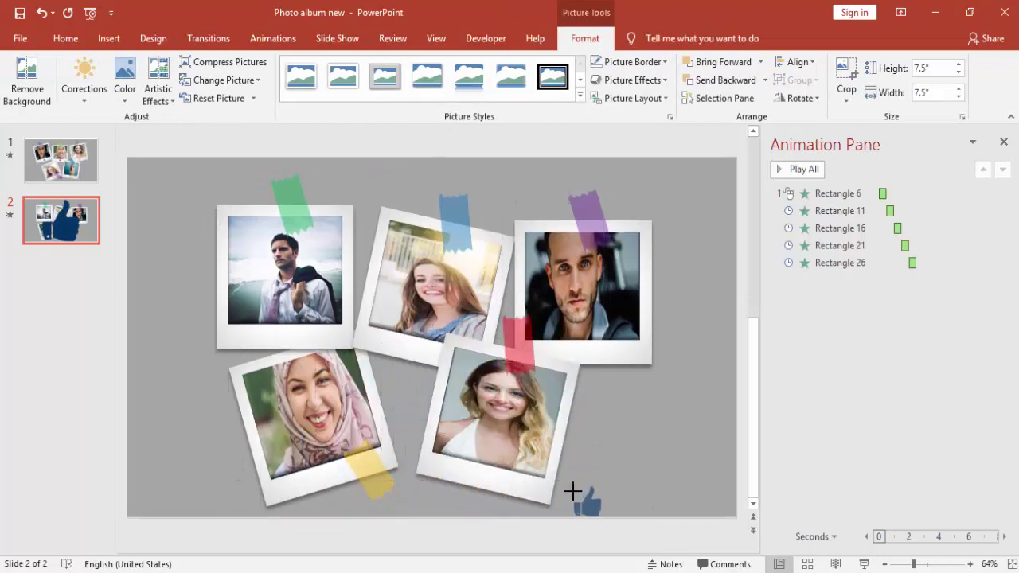
pyautogui.moveTo(587, 501); pyautogui.dragTo(595, 450)
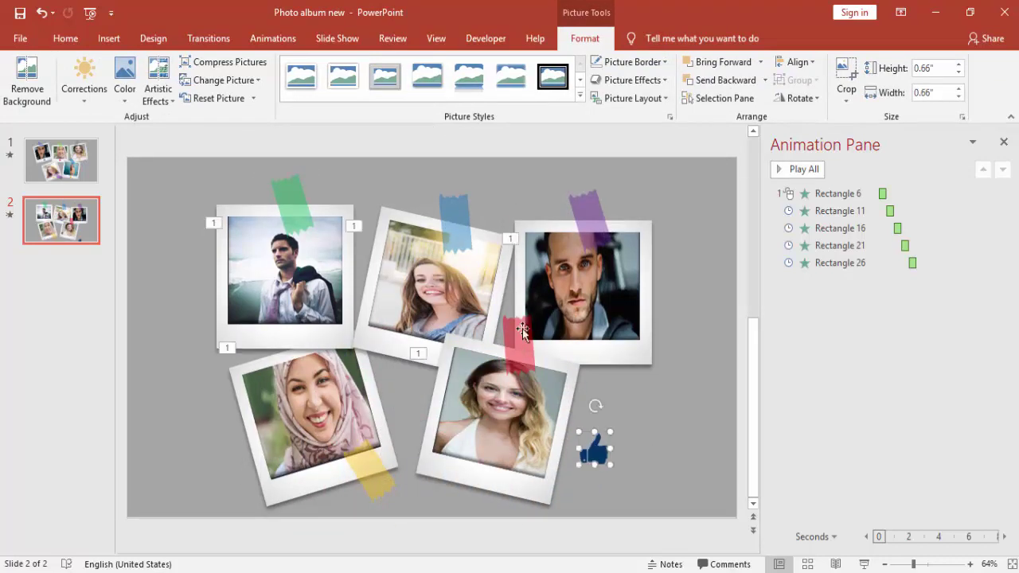
pyautogui.click(110, 38)
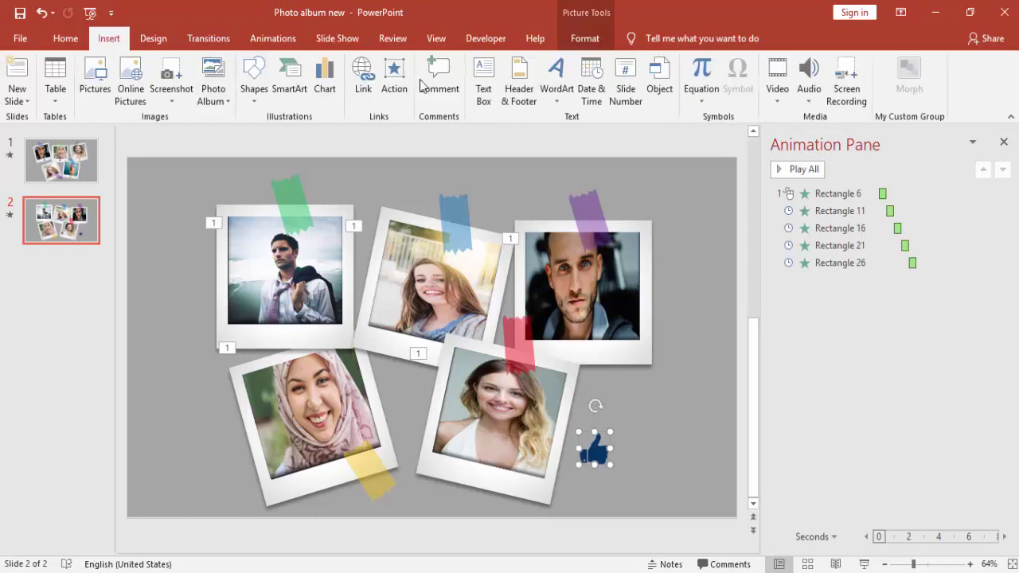
pyautogui.click(485, 75)
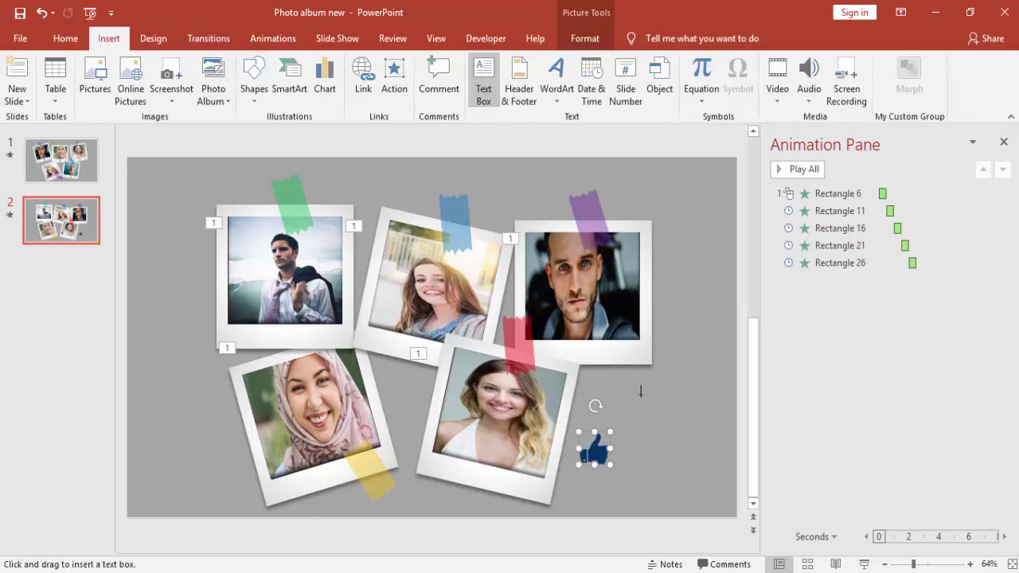
pyautogui.moveTo(615, 383); pyautogui.dragTo(714, 443)
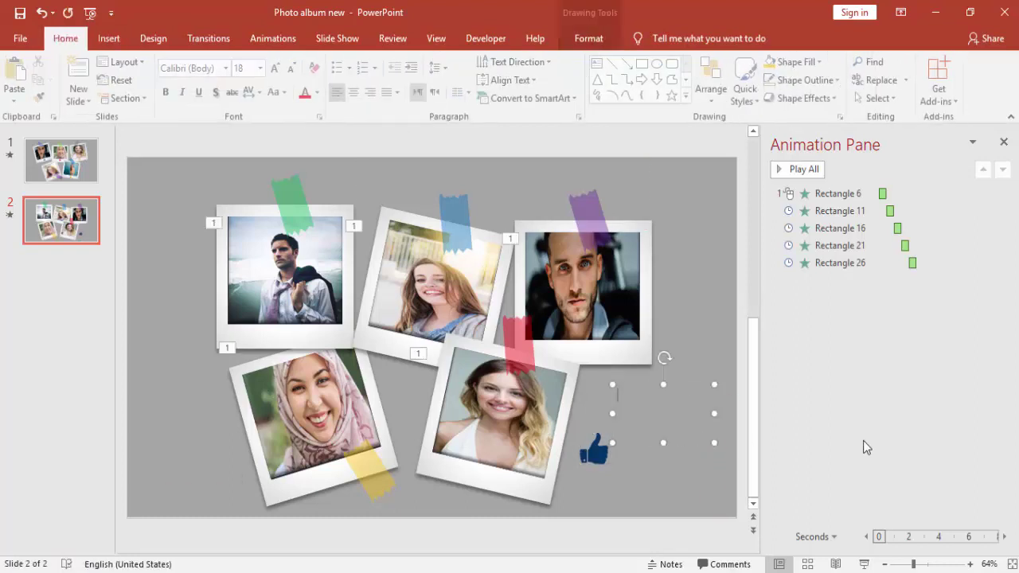
pyautogui.write('You can download')
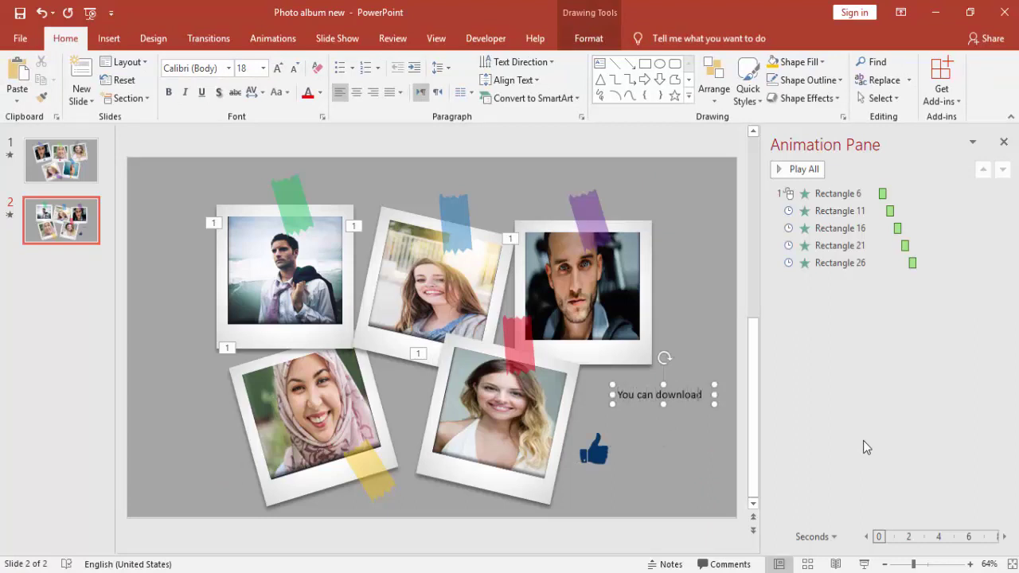
pyautogui.write(' these images fo')
pyautogui.write('rm')
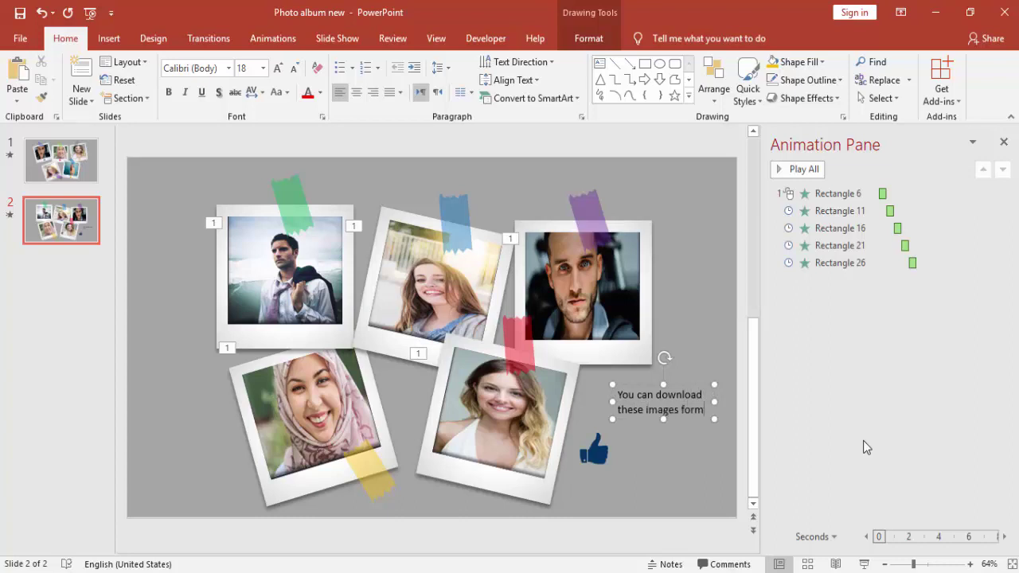
pyautogui.write('ro')
pyautogui.write('m net')
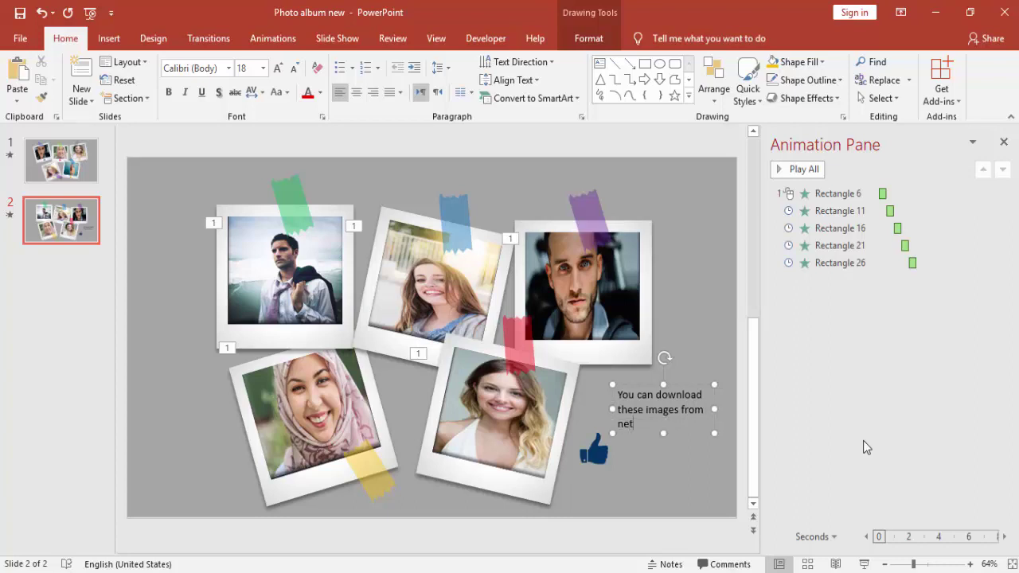
pyautogui.click(682, 383)
pyautogui.press('Delete')
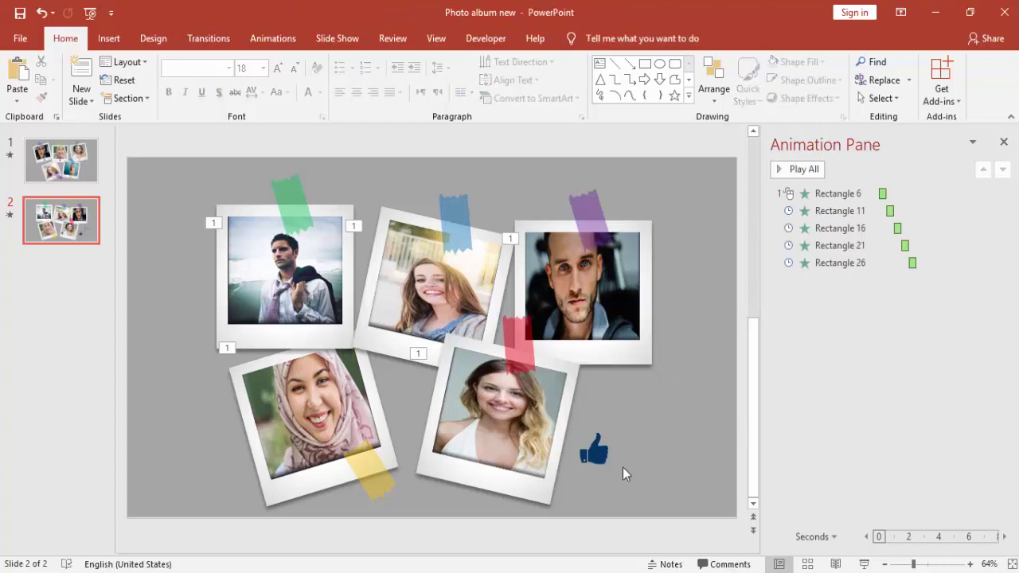
pyautogui.click(594, 451)
# Place the thumbs-up icon under the top-left photo and insert the smiley picture.
pyautogui.moveTo(577, 430)
pyautogui.mouseDown()
pyautogui.moveTo(589, 442)
pyautogui.moveTo(285, 339)
pyautogui.mouseUp()
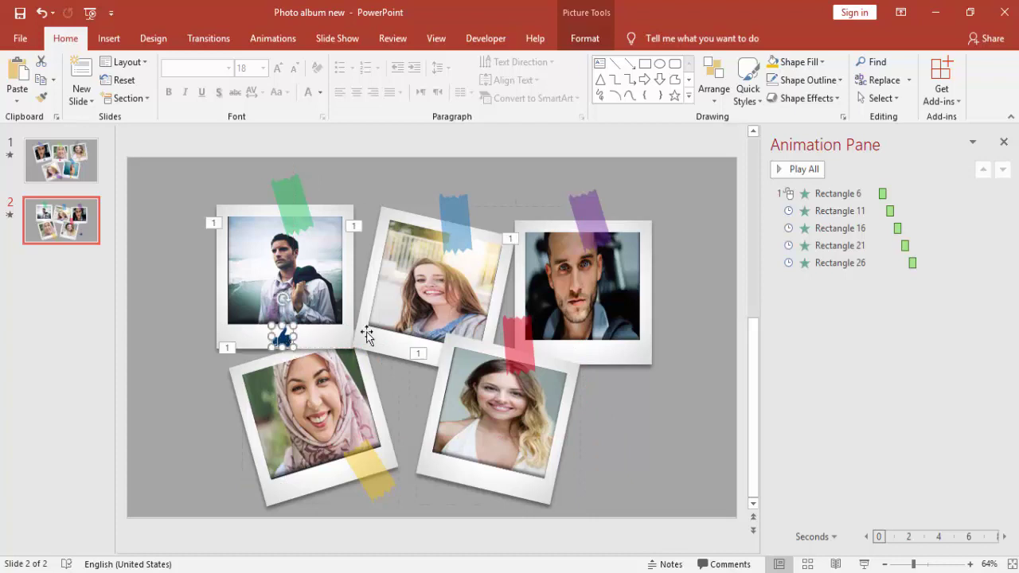
pyautogui.click(111, 44)
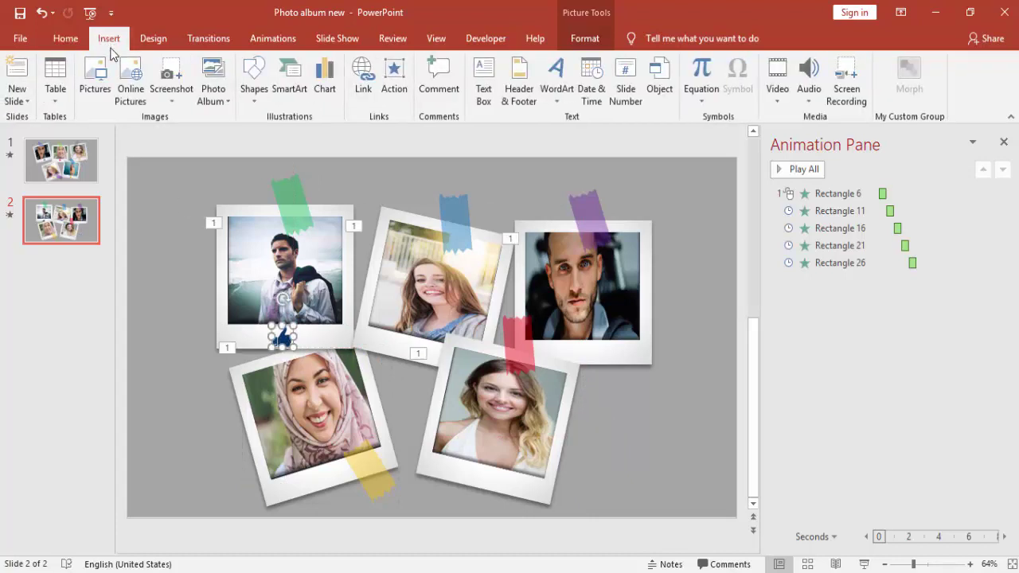
pyautogui.click(96, 90)
pyautogui.moveTo(303, 135); pyautogui.dragTo(305, 250)
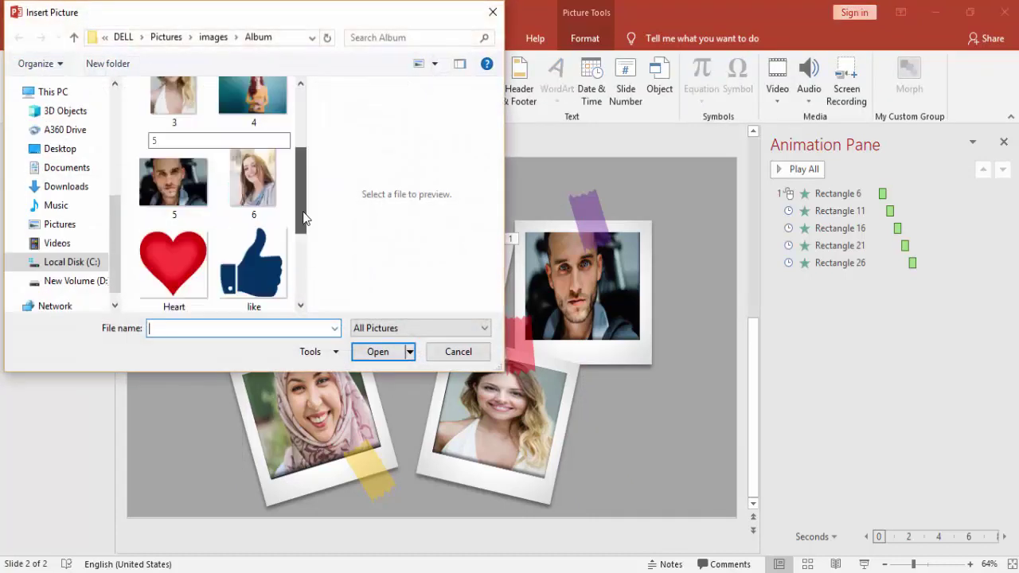
pyautogui.doubleClick(252, 197)
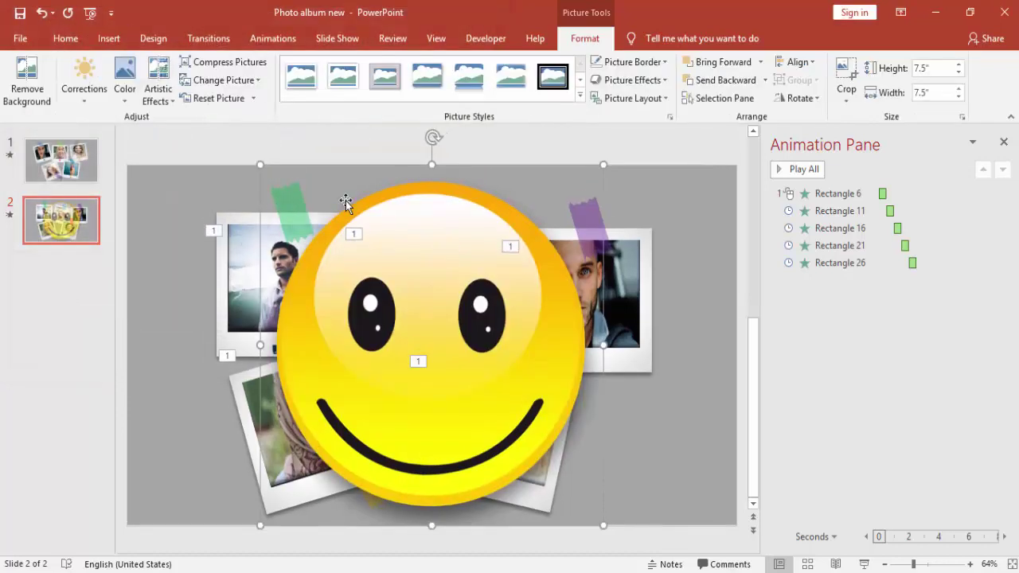
# Shrink the smiley to 0.45 inches, straighten it, and place it below the top-middle photo.
pyautogui.moveTo(258, 162)
pyautogui.mouseDown()
pyautogui.moveTo(609, 483)
pyautogui.moveTo(407, 342)
pyautogui.moveTo(427, 316)
pyautogui.mouseUp()
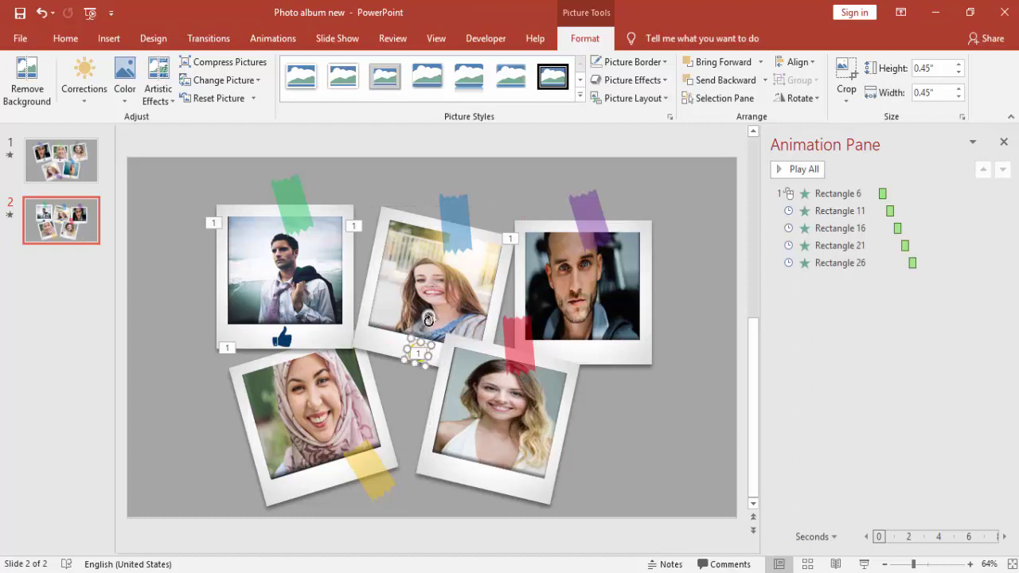
pyautogui.moveTo(428, 315); pyautogui.dragTo(418, 315)
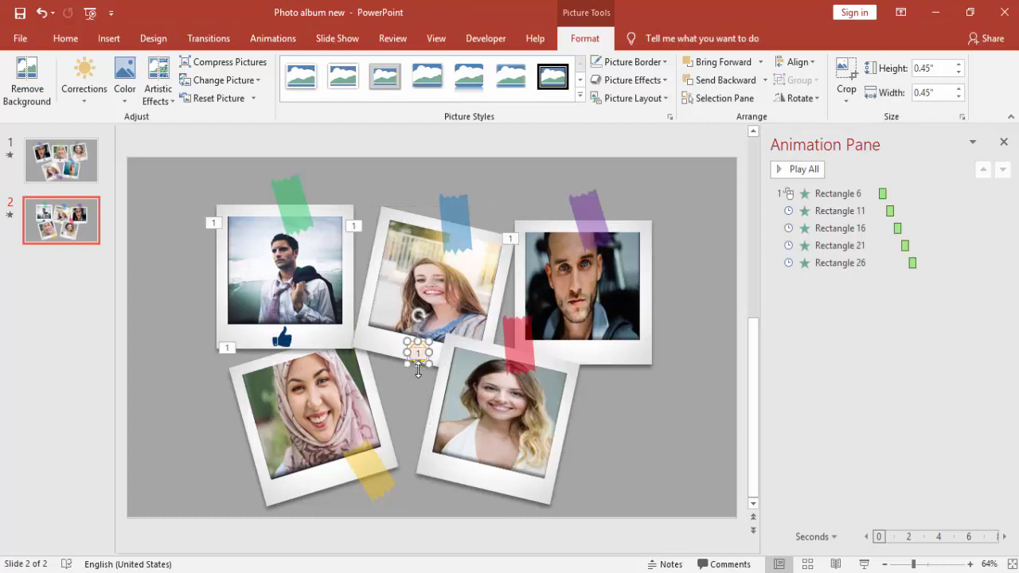
pyautogui.click(422, 351)
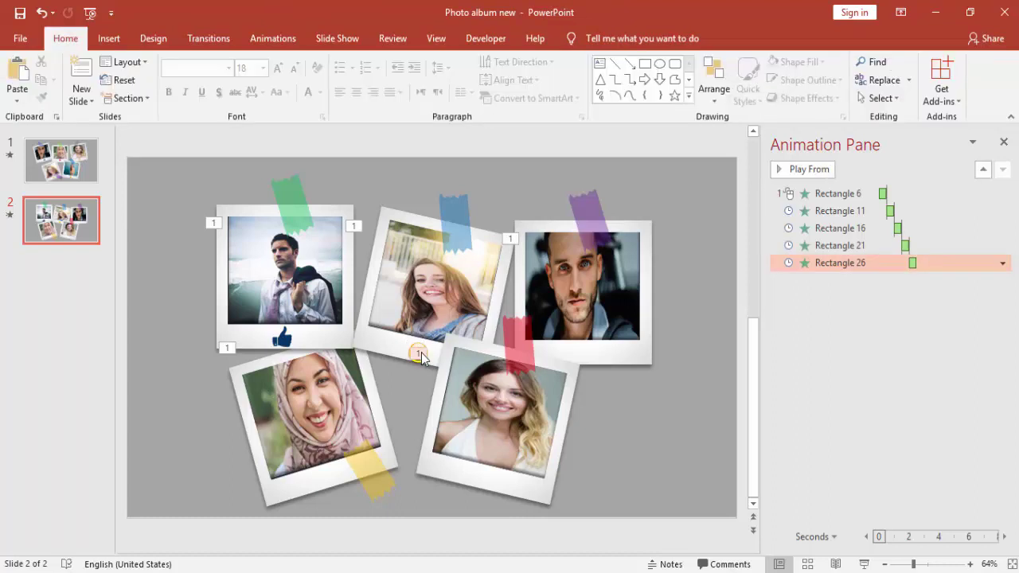
pyautogui.click(420, 344)
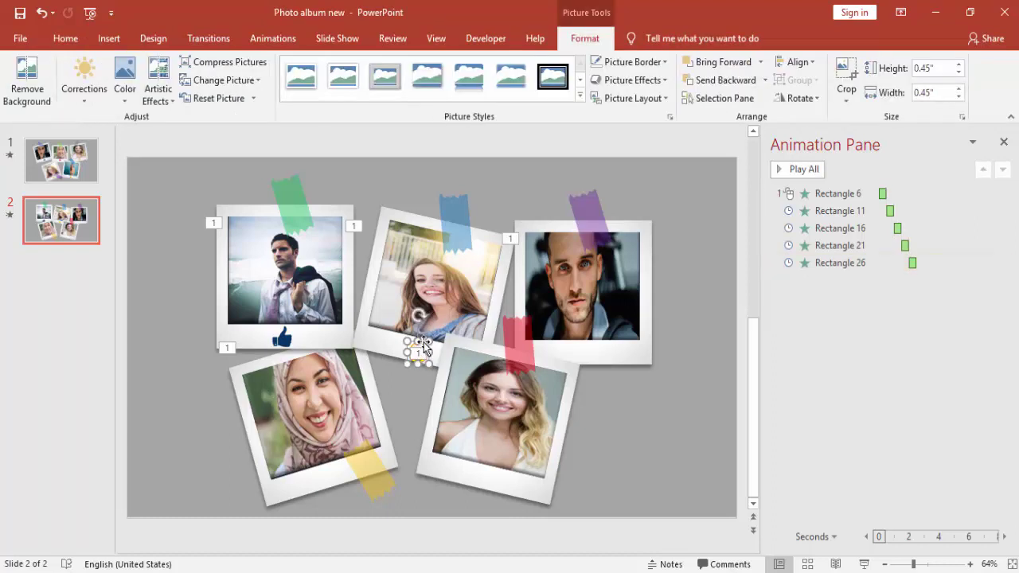
pyautogui.moveTo(421, 340); pyautogui.dragTo(421, 339)
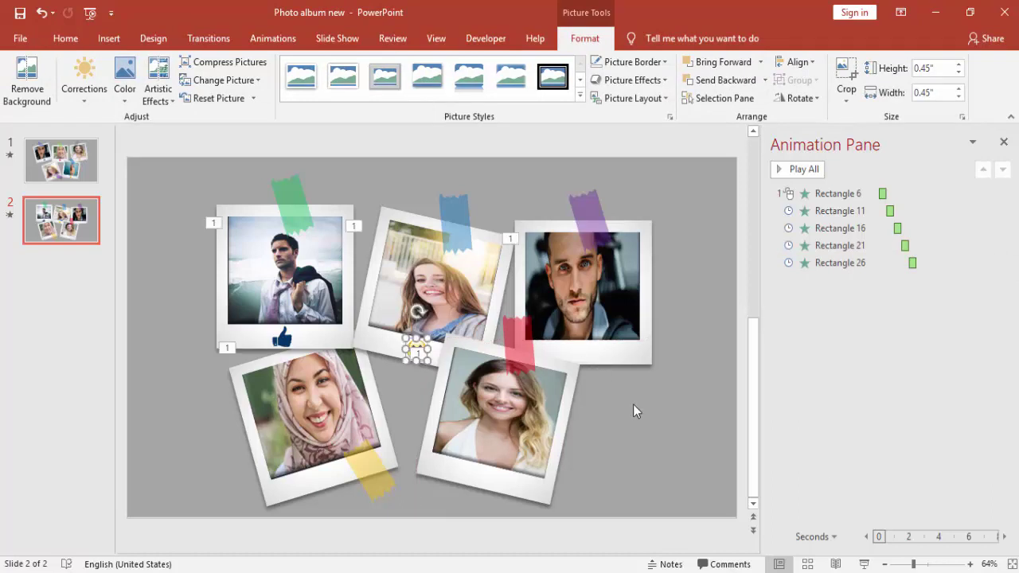
# Deselect everything and play slide 2 full-screen from the current slide.
pyautogui.press('Escape')
pyautogui.click(864, 564)
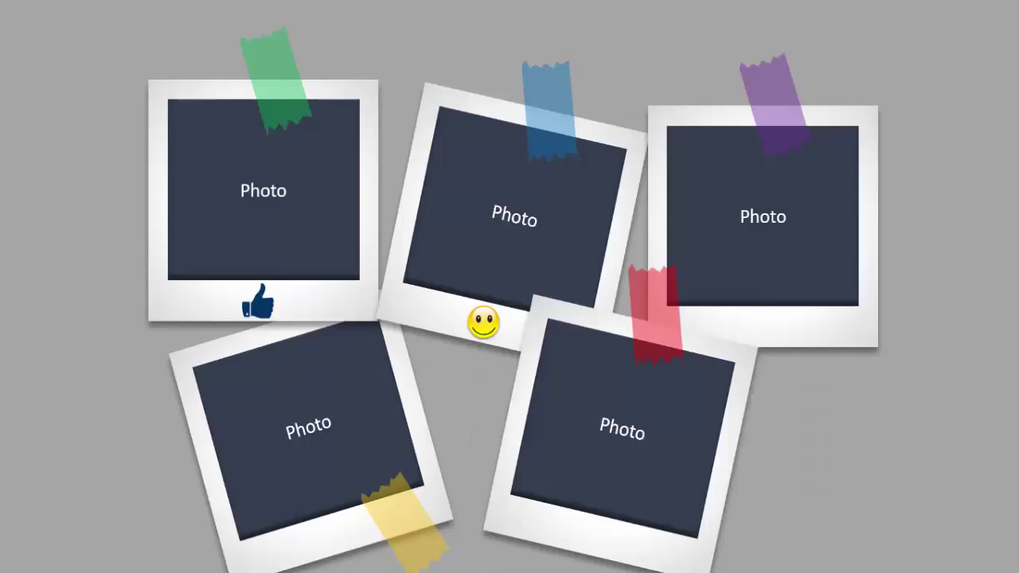